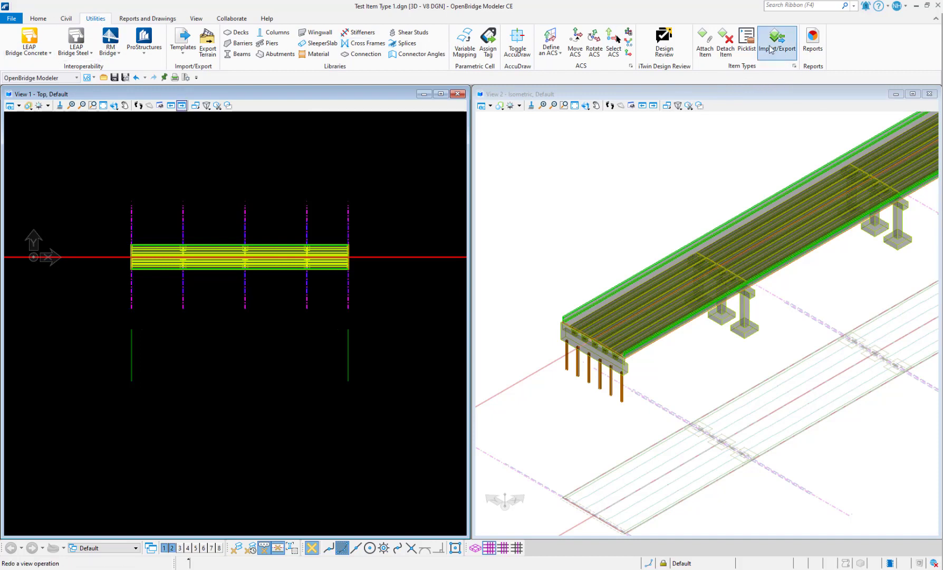
# Step: Open the Item Types manager and create a new item type library named Pier1
pyautogui.click(794, 66)
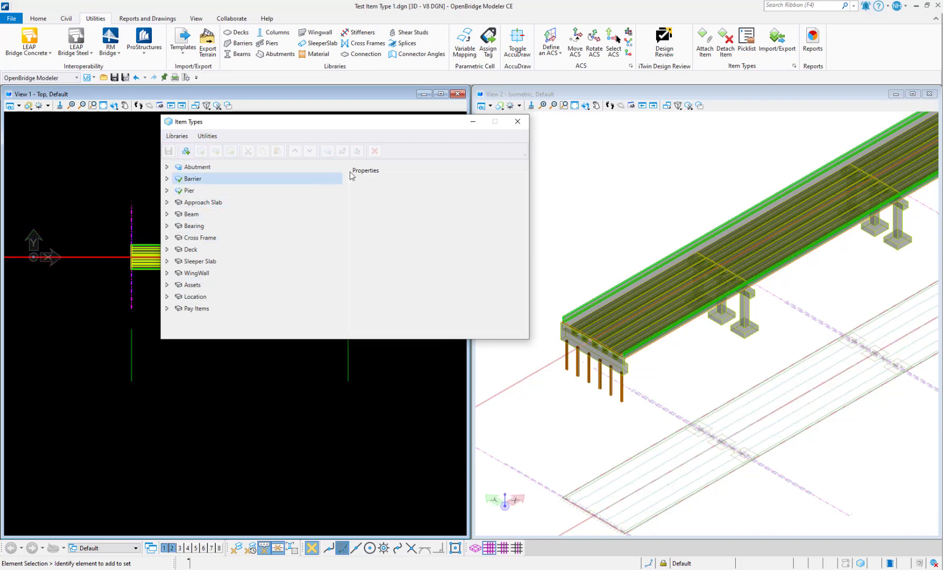
pyautogui.click(185, 151)
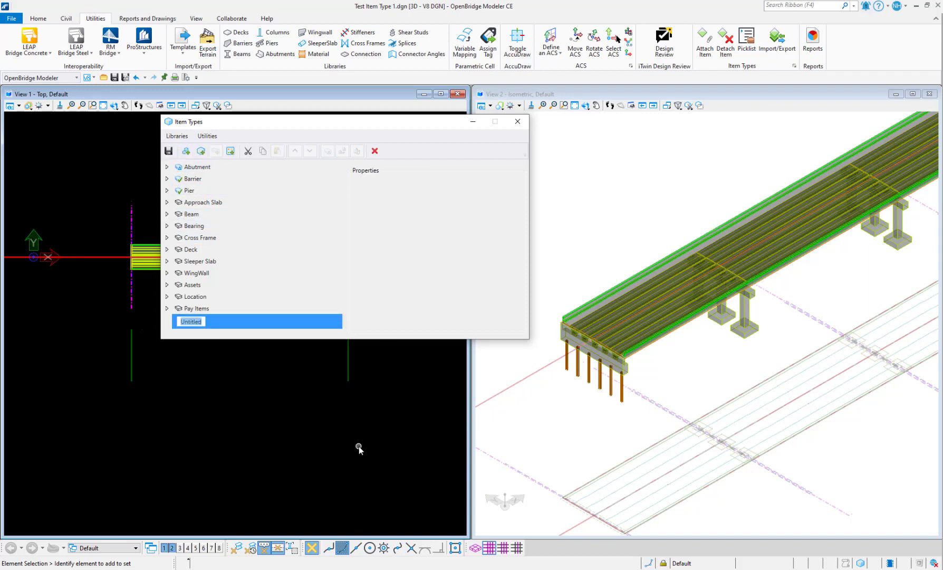
pyautogui.write('Pier1')
pyautogui.click(246, 303)
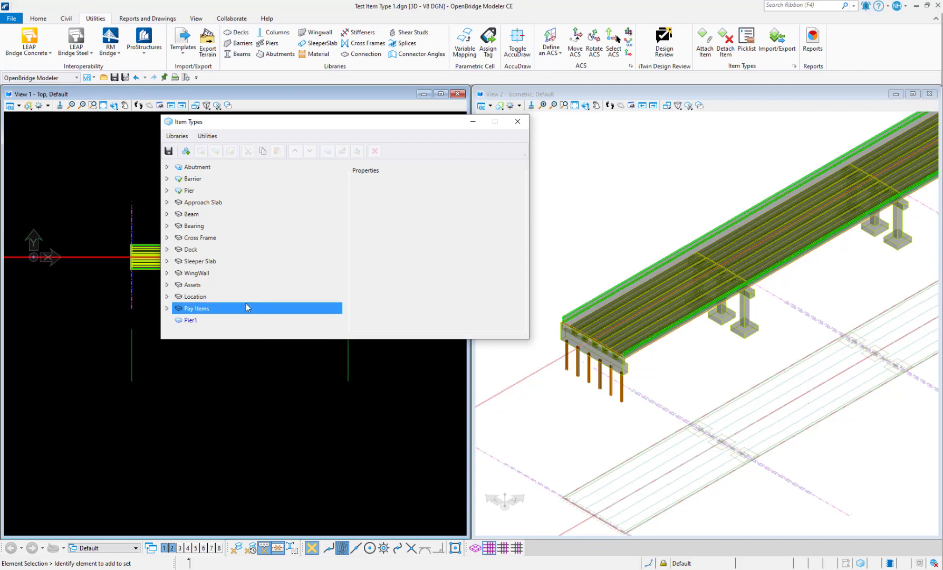
# Step: Add an item type named Pier Cap to the Pier1 library
pyautogui.click(239, 321)
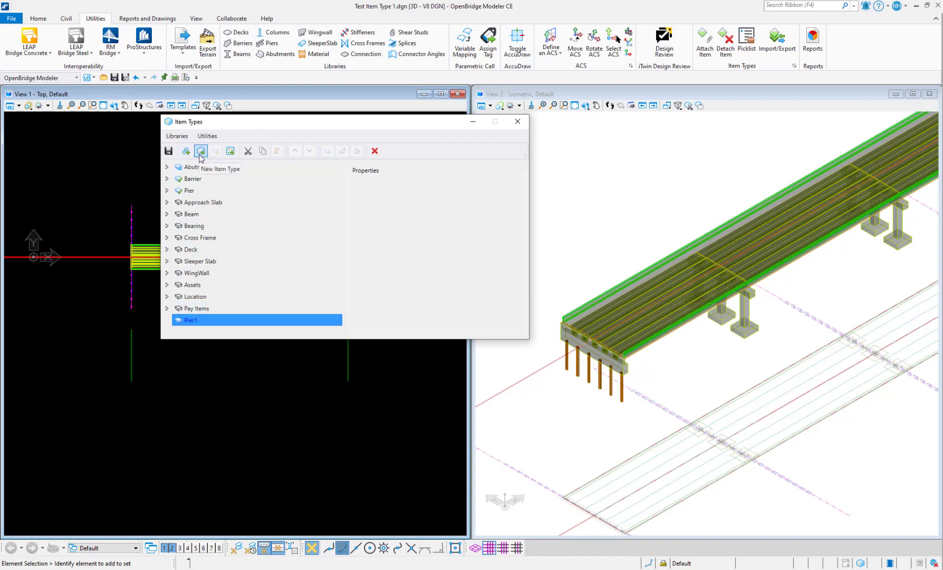
pyautogui.click(167, 180)
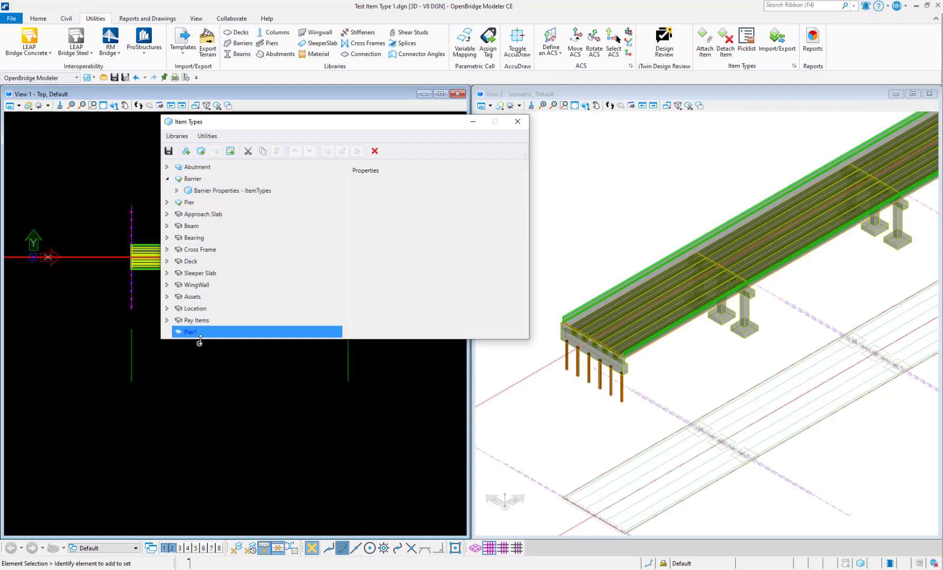
pyautogui.click(200, 150)
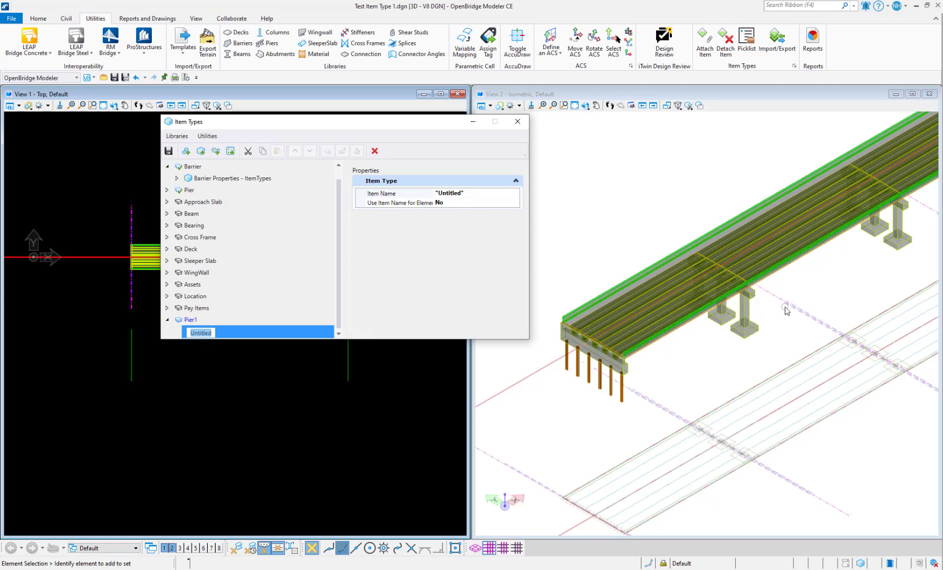
pyautogui.click(751, 316)
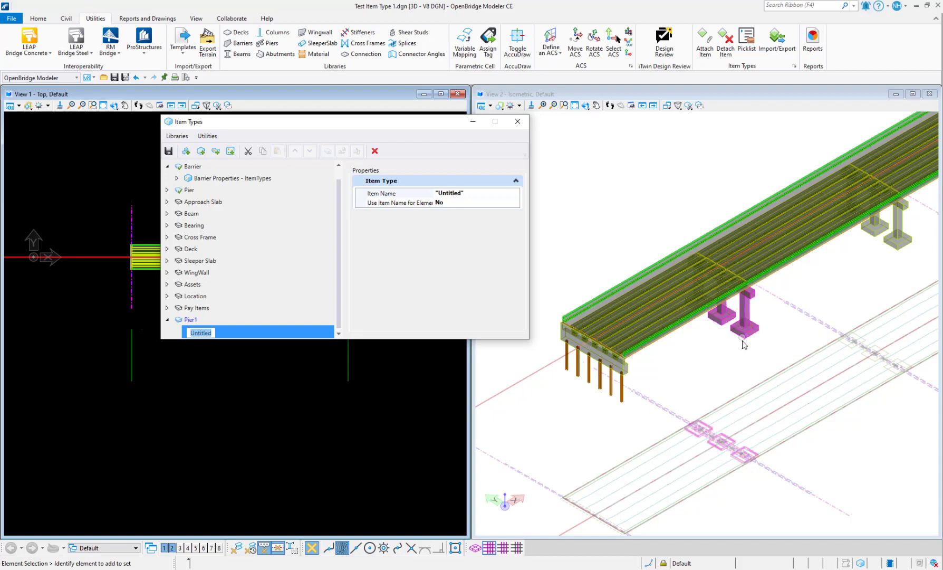
pyautogui.click(306, 444)
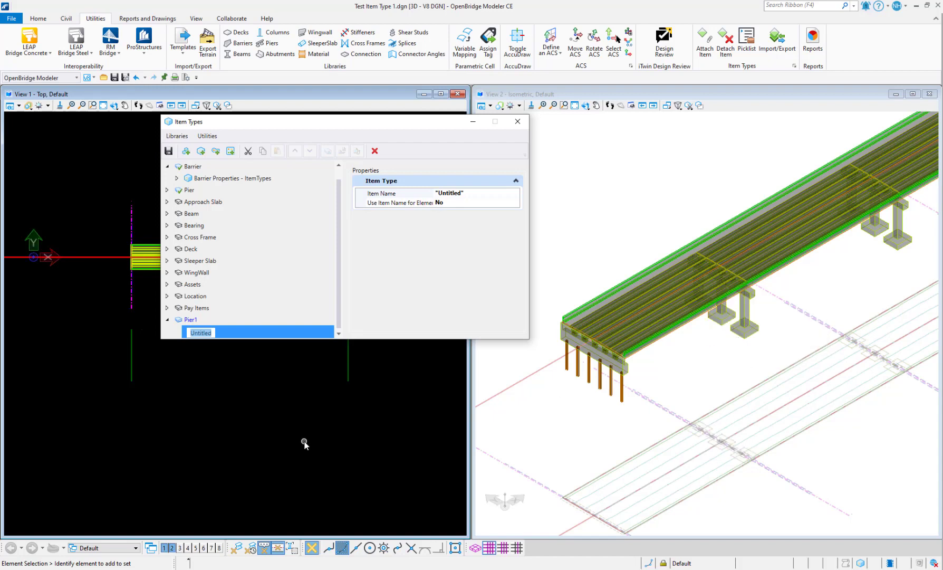
pyautogui.write('Pier Cap')
pyautogui.click(289, 320)
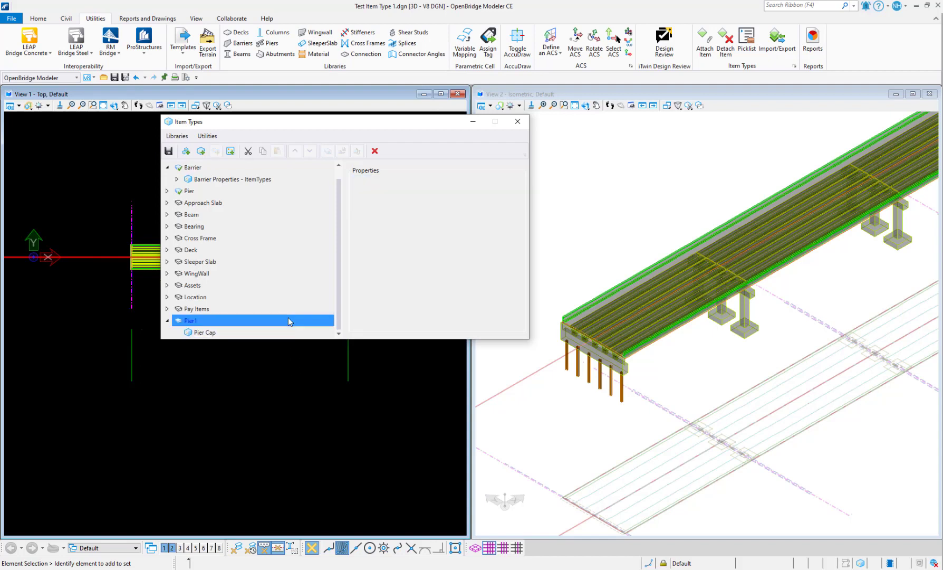
pyautogui.click(338, 332)
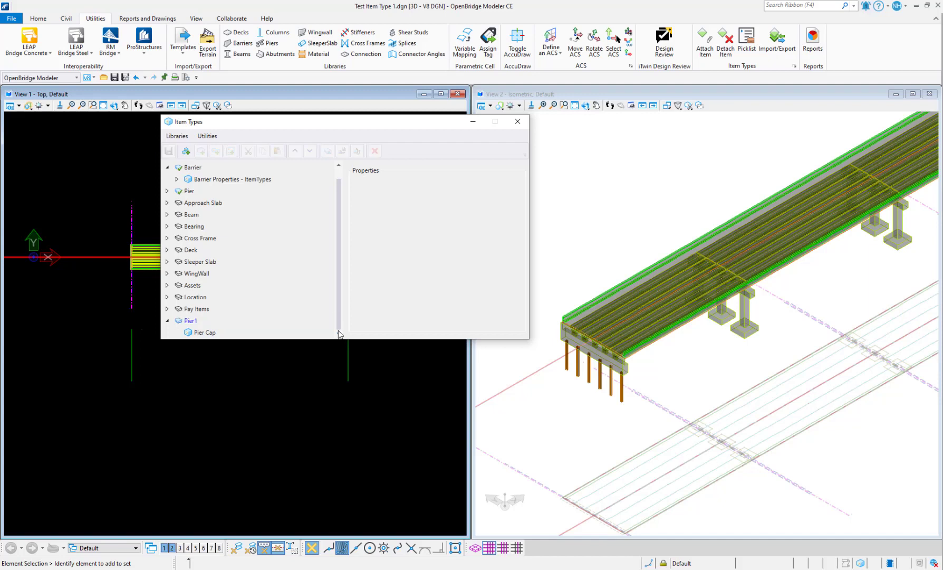
# Step: Add a second item type named Pier Column to the Pier1 library
pyautogui.click(212, 321)
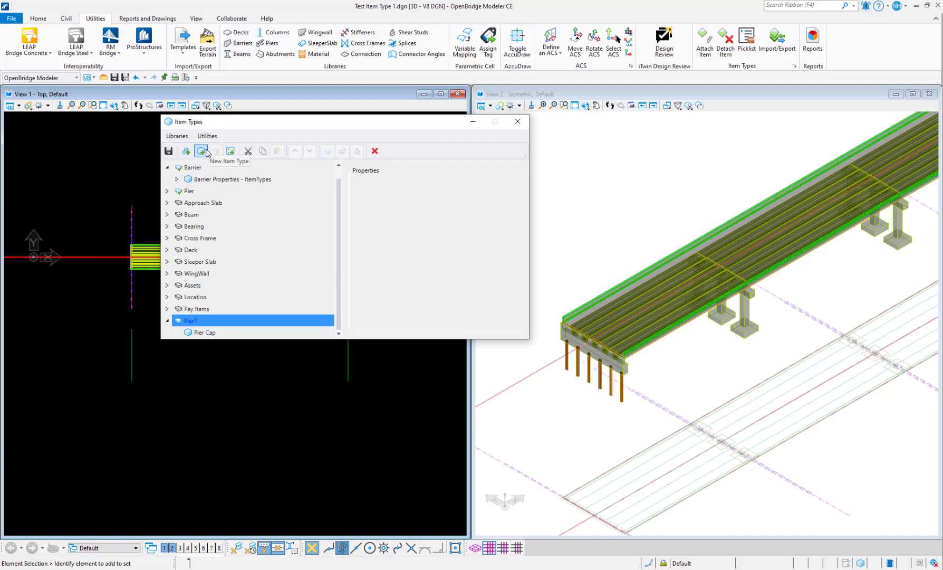
pyautogui.click(214, 150)
pyautogui.write('P')
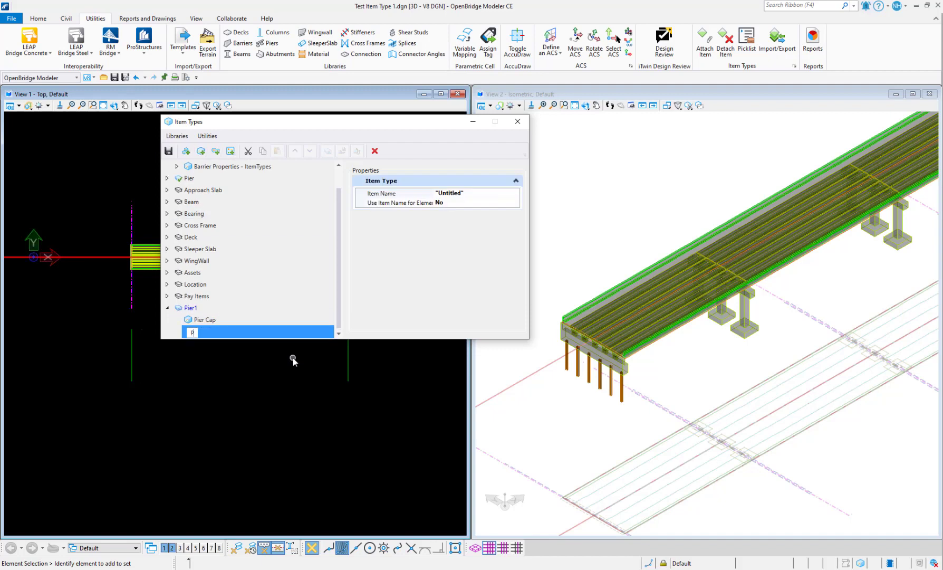
pyautogui.write('ier Column')
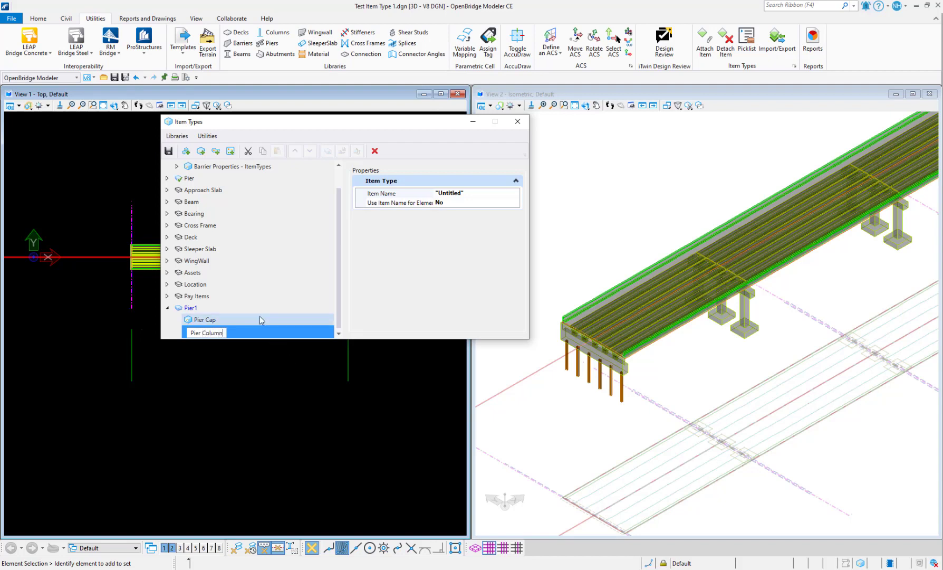
pyautogui.click(205, 320)
# Step: Add a third item type named Pier Footing to the Pier1 library
pyautogui.click(203, 152)
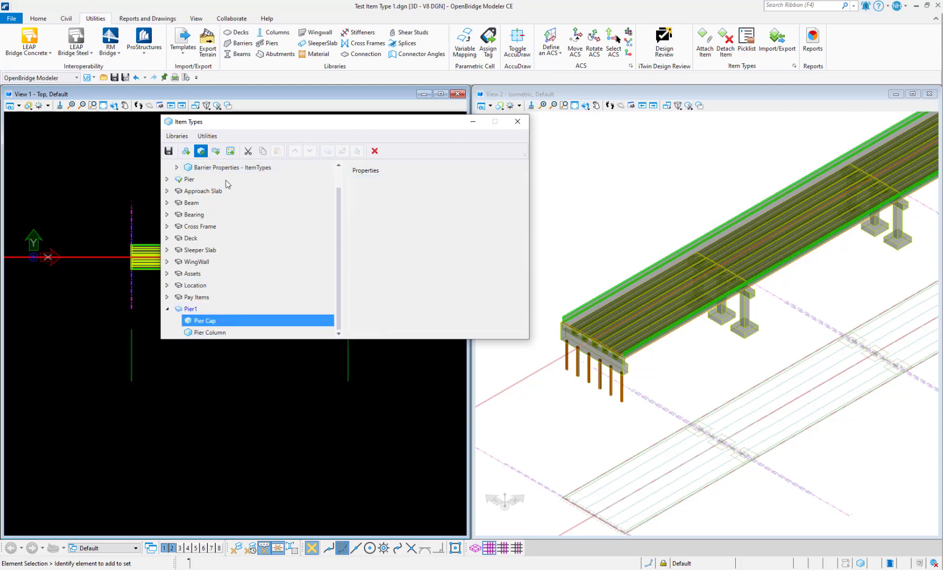
pyautogui.write('Peir')
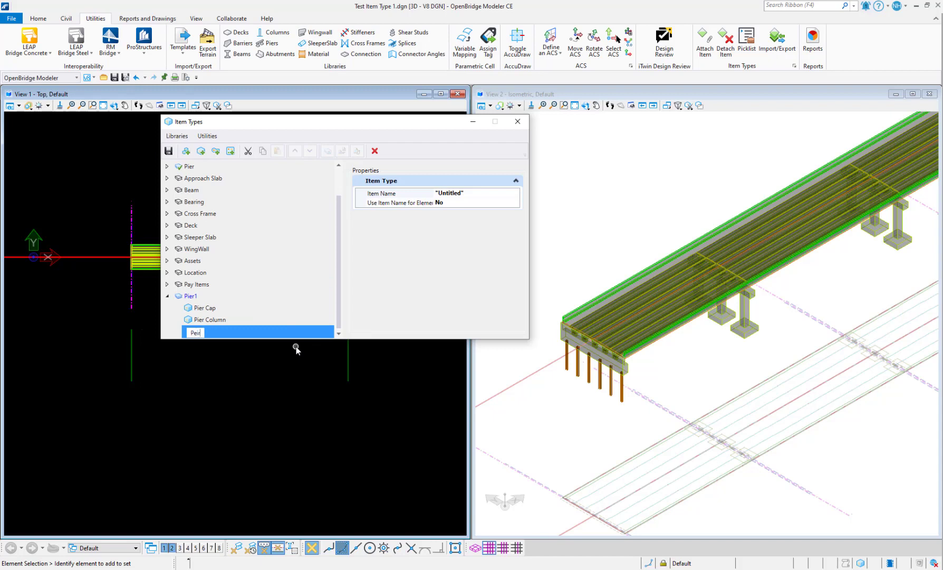
pyautogui.press('BackSpace')
pyautogui.write('ier Footing')
pyautogui.click(257, 318)
# Step: Check how the existing Beam item type's properties are defined, and add a property named Width to Pier Cap
pyautogui.click(206, 309)
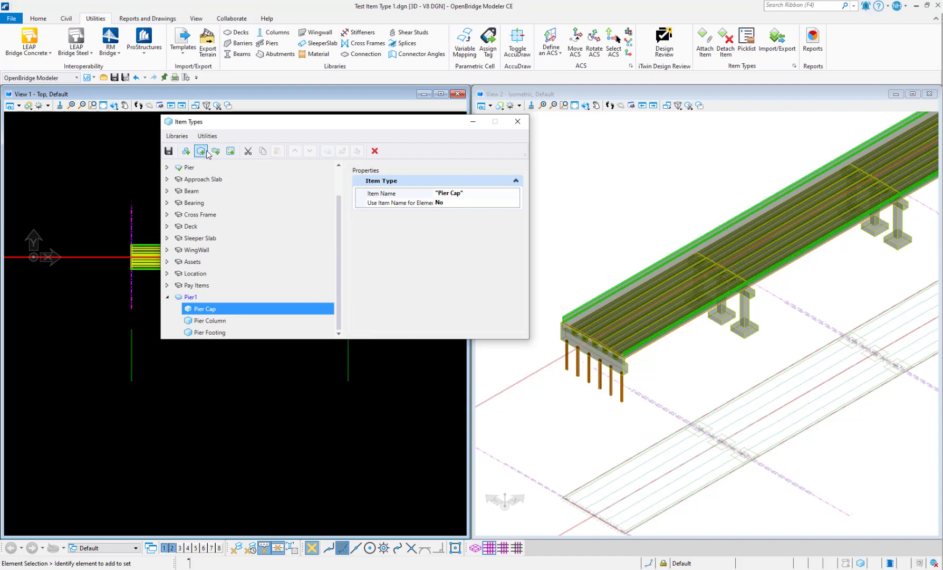
pyautogui.click(167, 192)
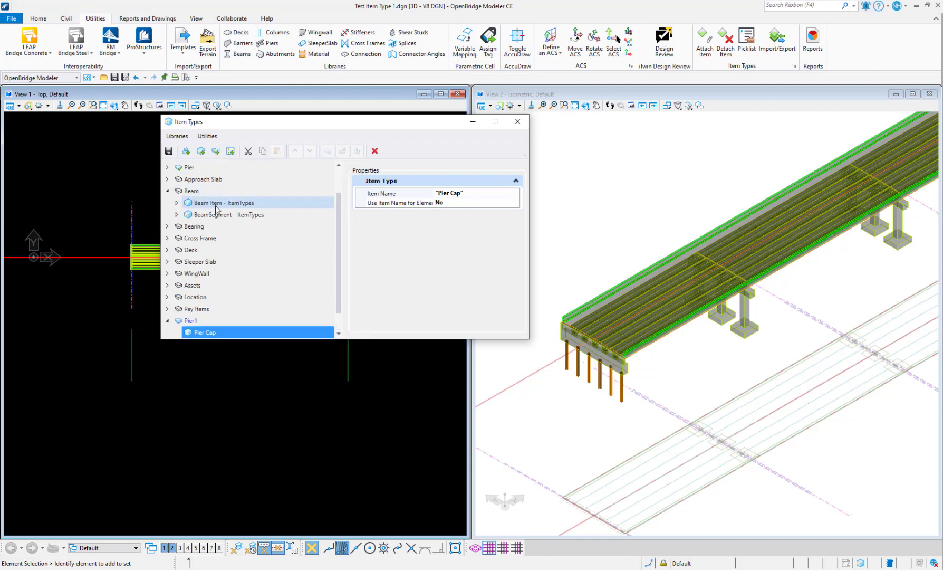
pyautogui.click(177, 203)
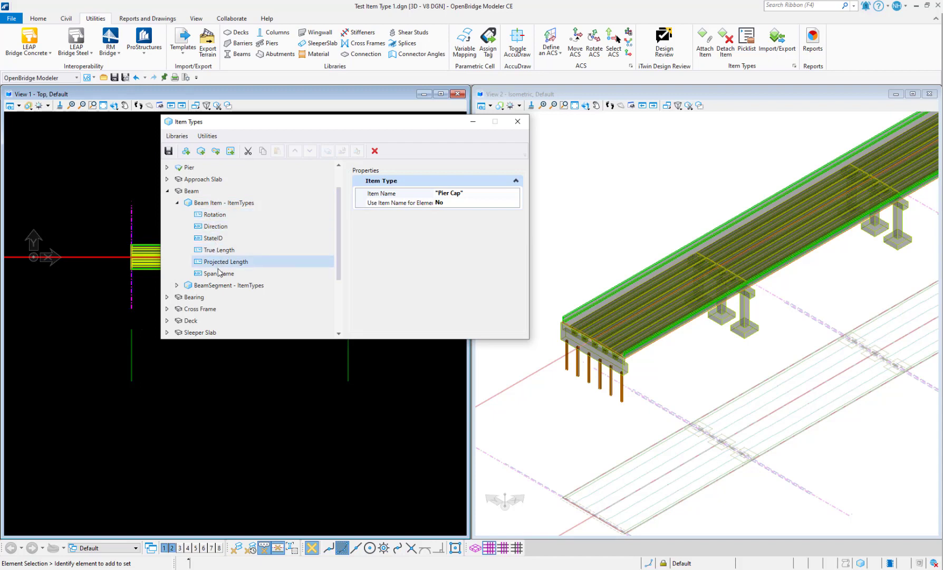
pyautogui.click(220, 217)
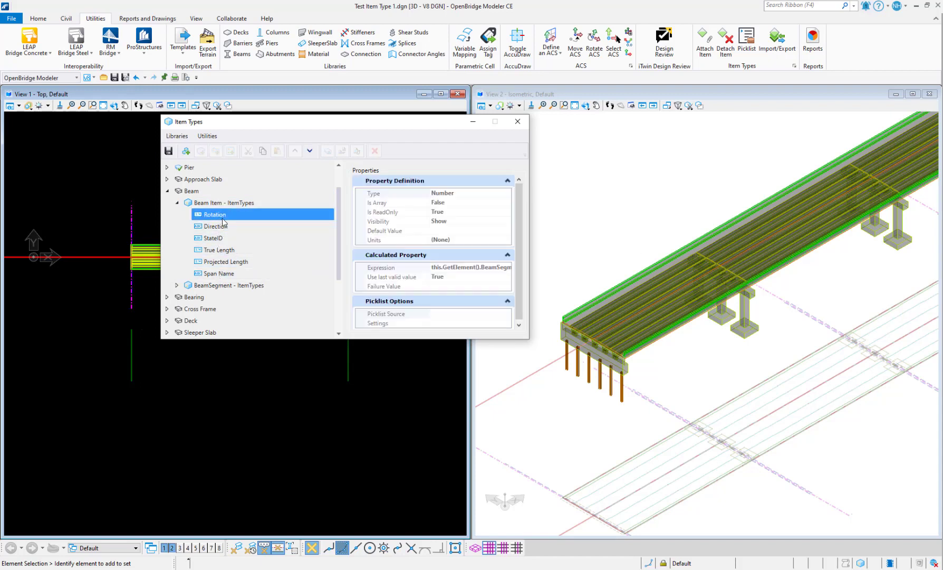
pyautogui.click(168, 192)
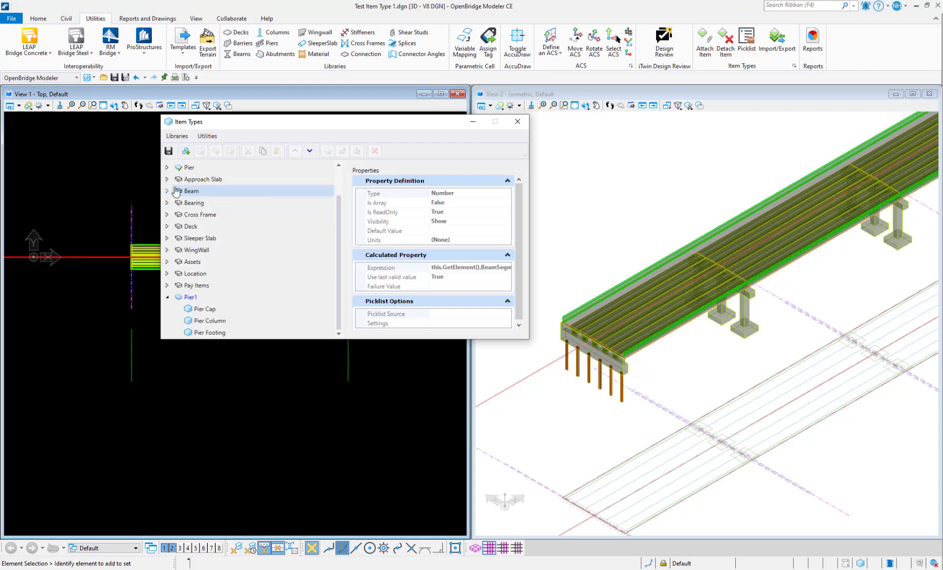
pyautogui.click(206, 309)
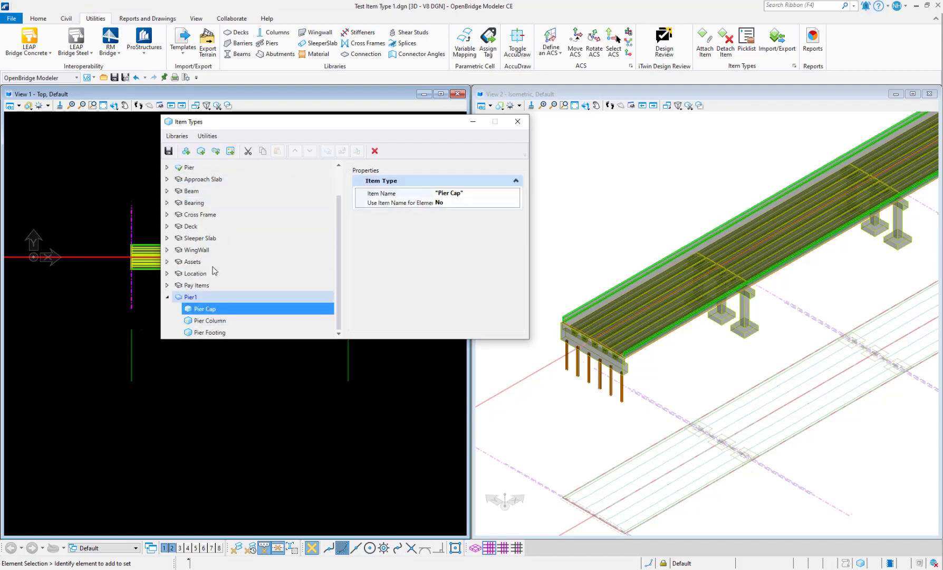
pyautogui.click(215, 151)
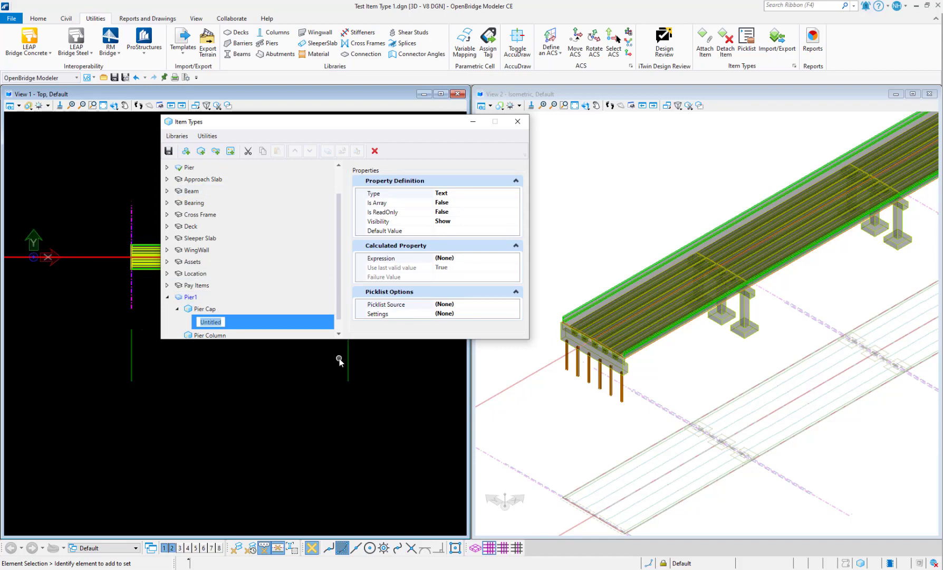
pyautogui.write('Width')
pyautogui.click(229, 310)
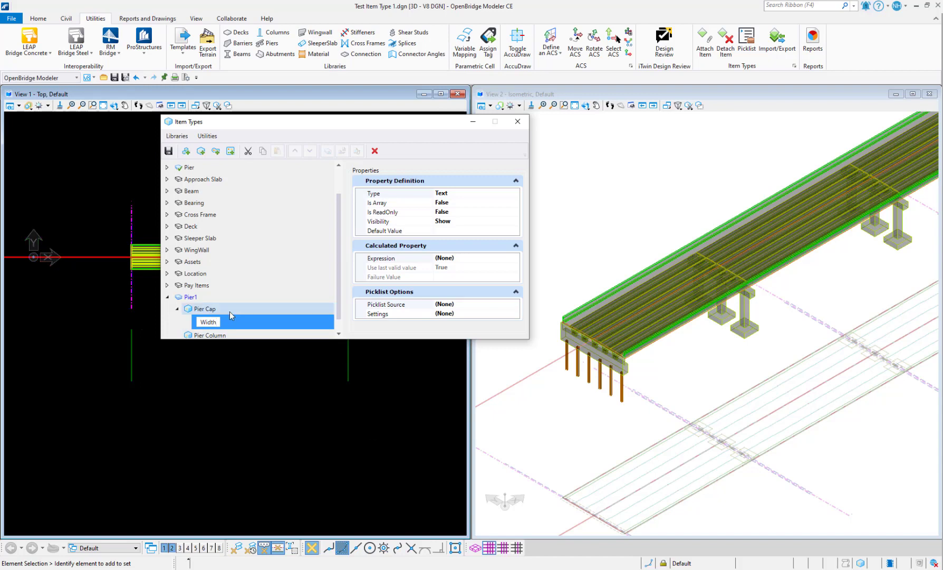
pyautogui.click(229, 320)
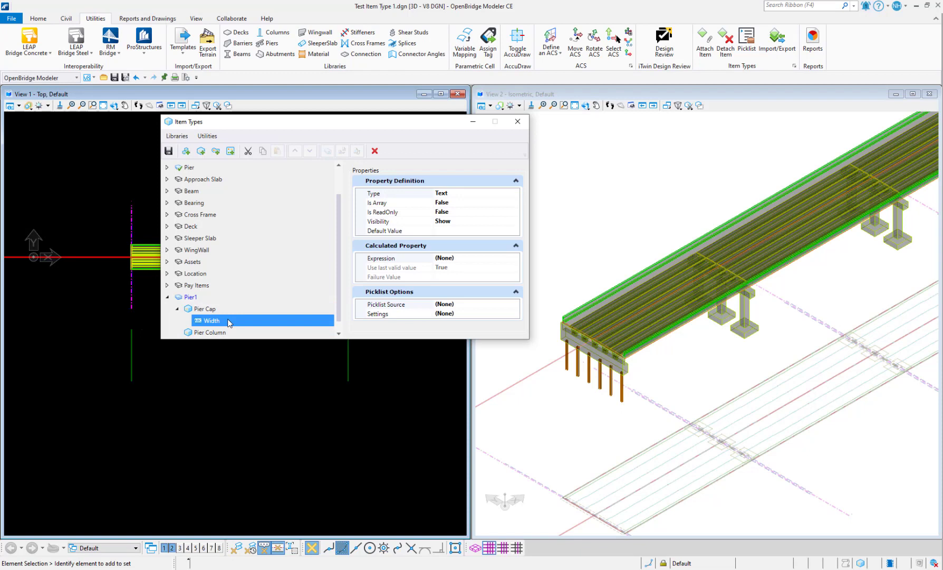
# Step: Add two more properties, Cap Type and Material, to the Pier Cap item type
pyautogui.click(216, 153)
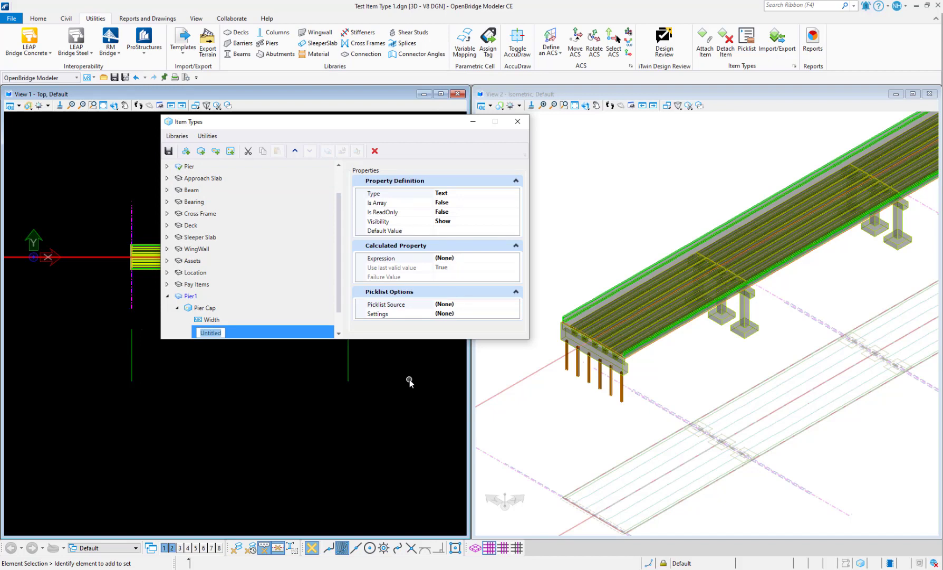
pyautogui.write('Cap Type')
pyautogui.click(227, 319)
pyautogui.click(211, 308)
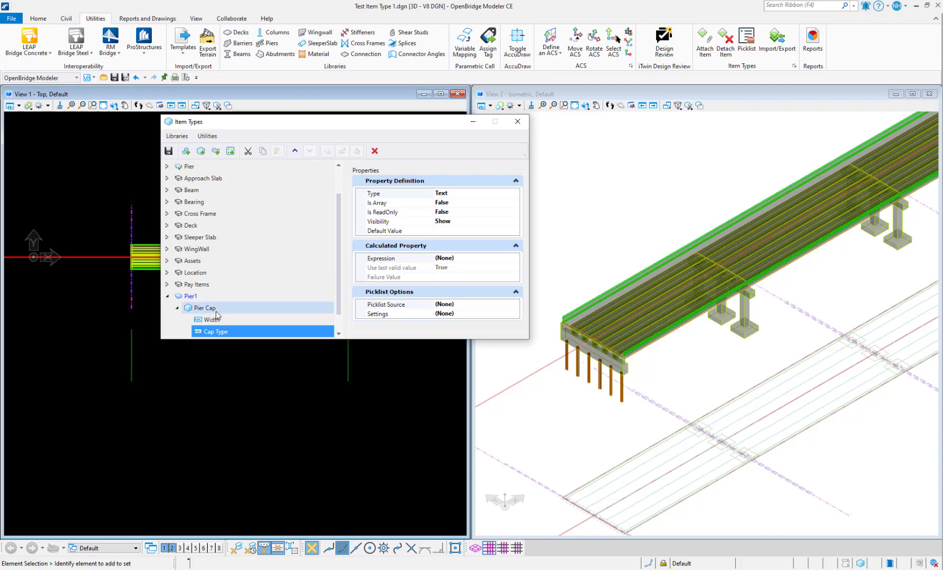
pyautogui.click(220, 153)
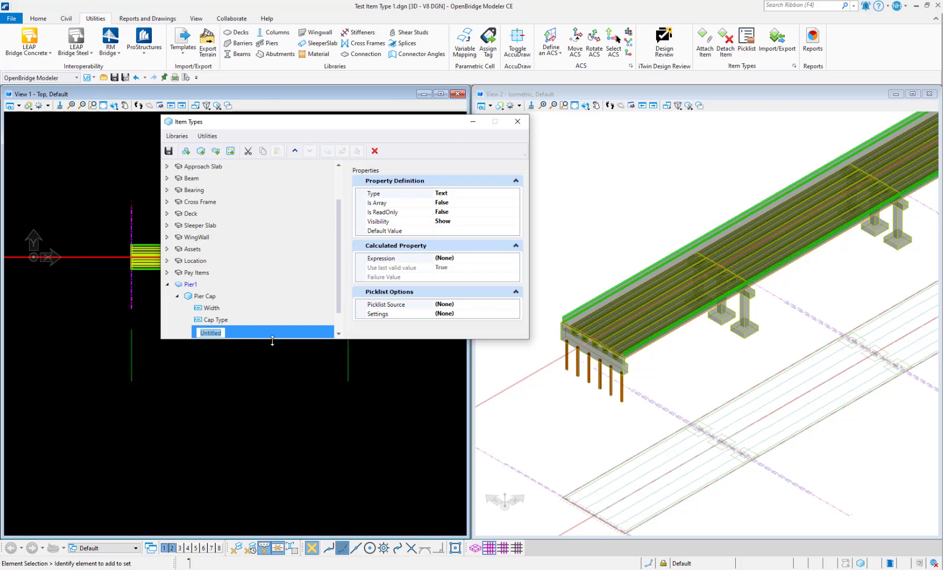
pyautogui.write('Material')
pyautogui.click(257, 297)
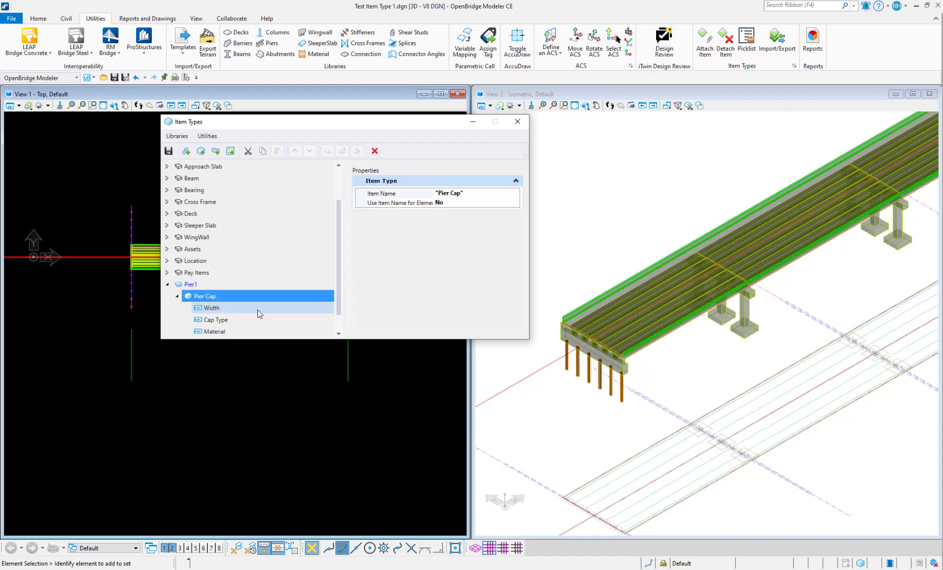
# Step: Review the property list of the Pier Cap item type and display the definition of its Width property
pyautogui.click(258, 308)
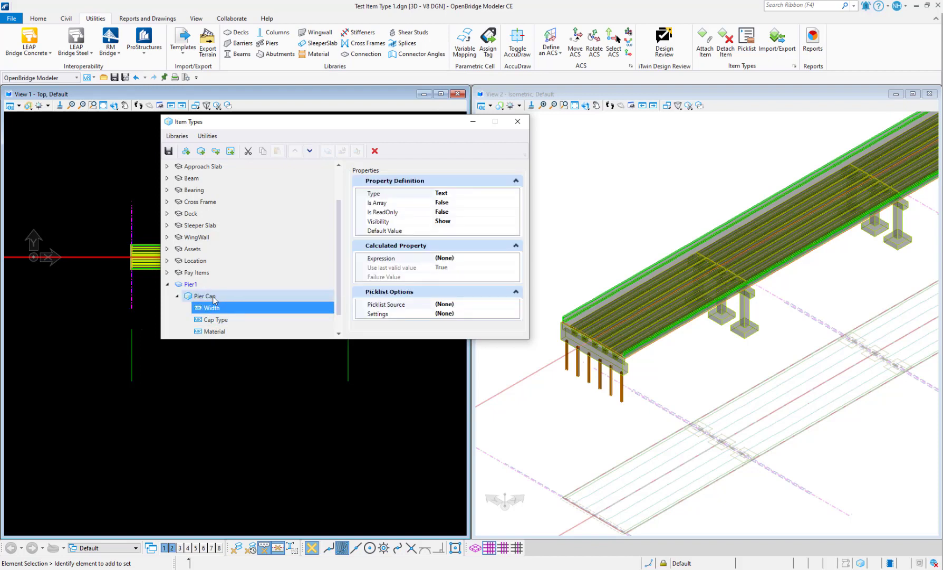
pyautogui.click(177, 296)
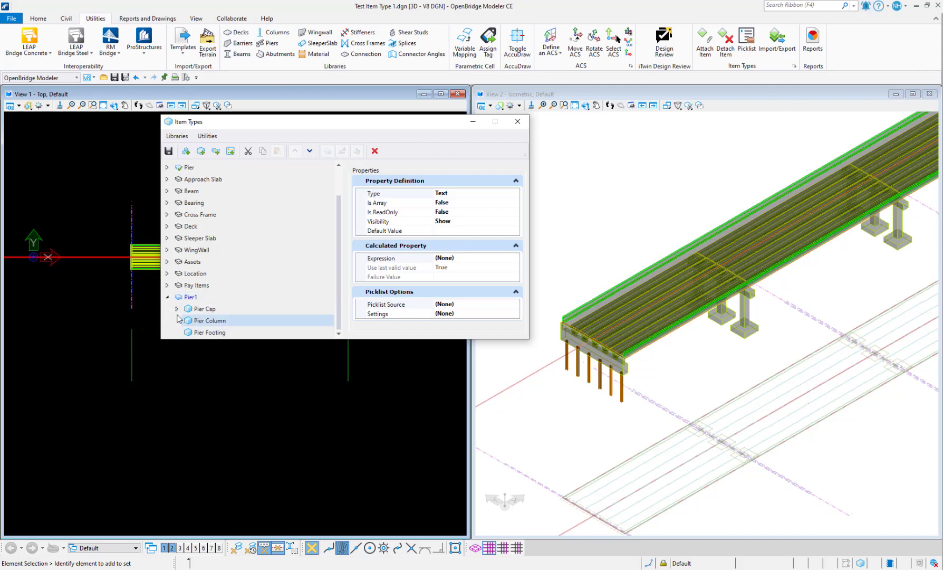
pyautogui.click(177, 309)
pyautogui.scroll(-1, 179, 325)
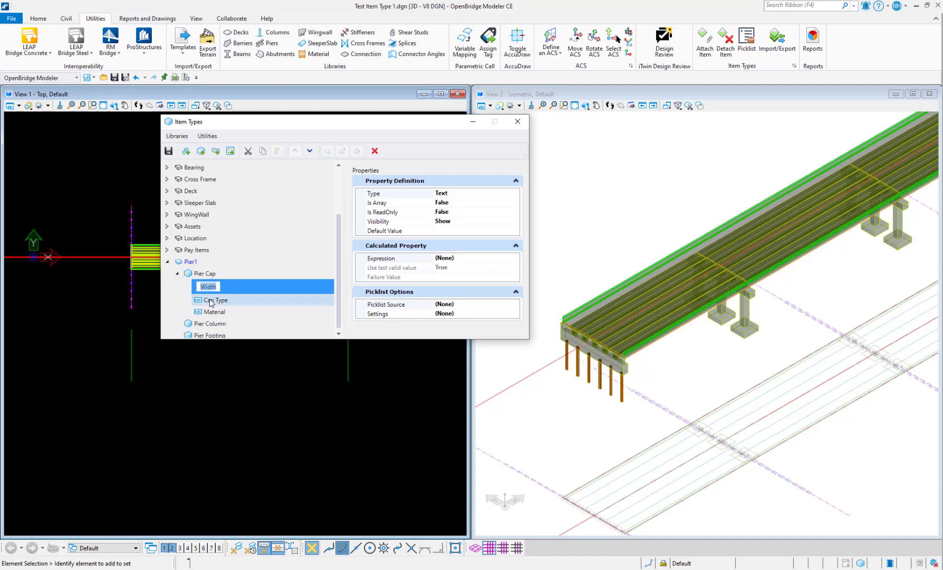
pyautogui.click(204, 274)
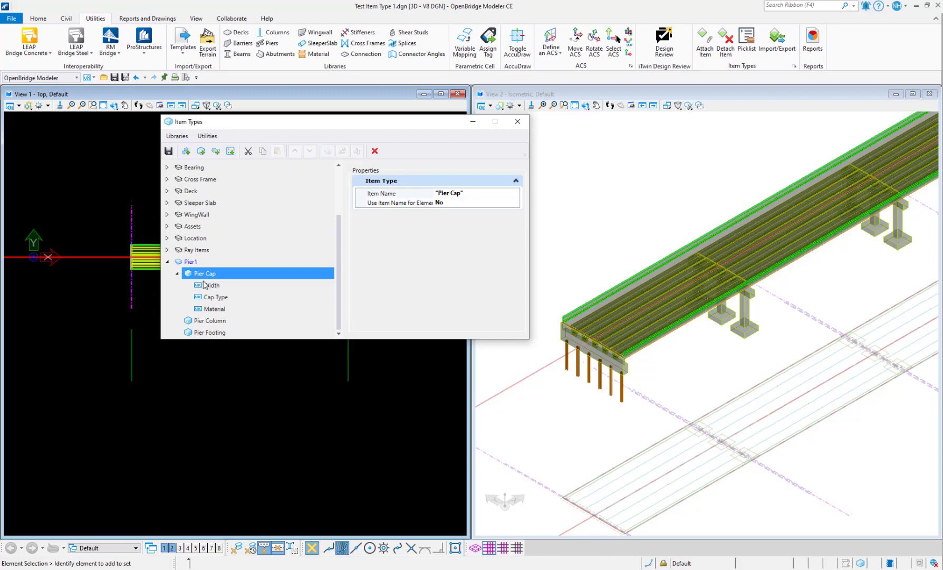
pyautogui.click(177, 273)
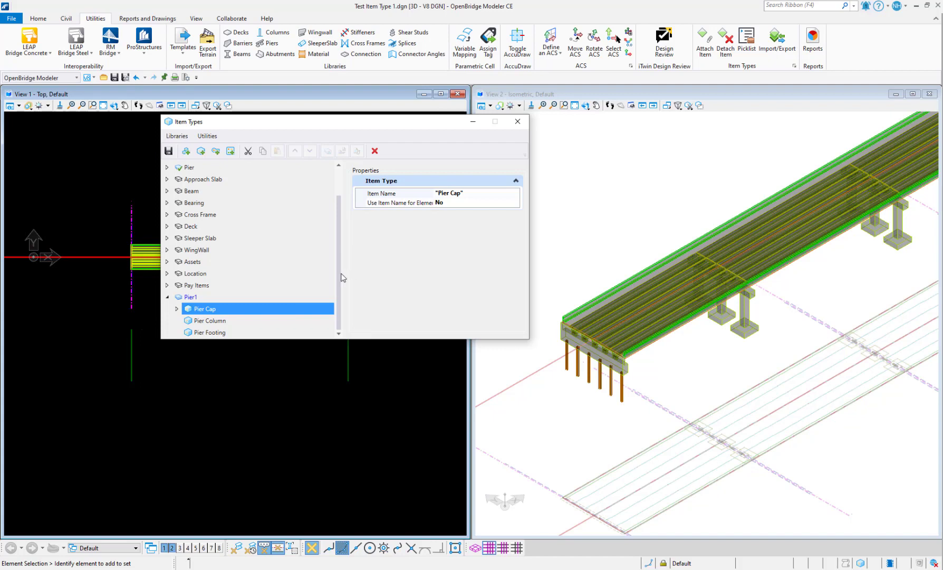
pyautogui.moveTo(340, 274); pyautogui.dragTo(343, 298)
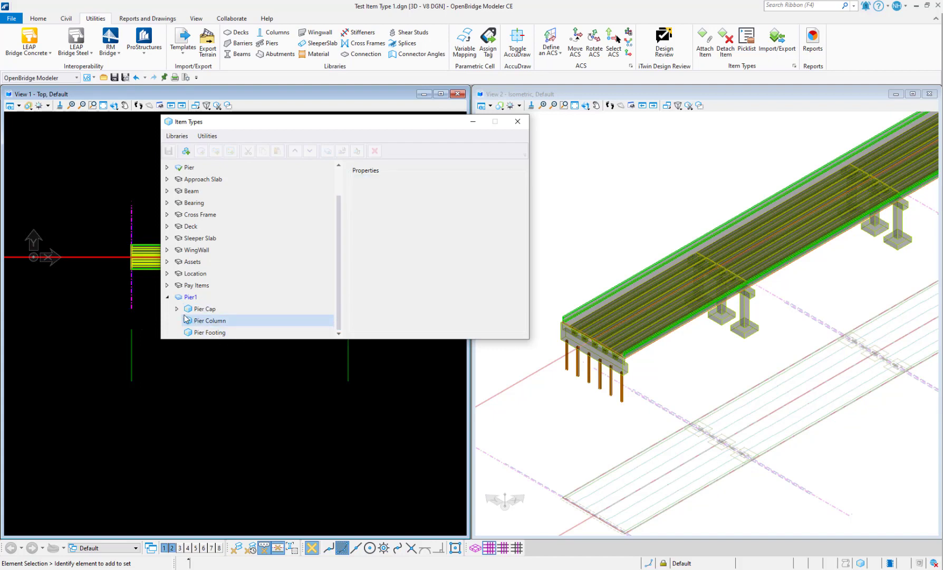
pyautogui.click(177, 309)
pyautogui.click(213, 321)
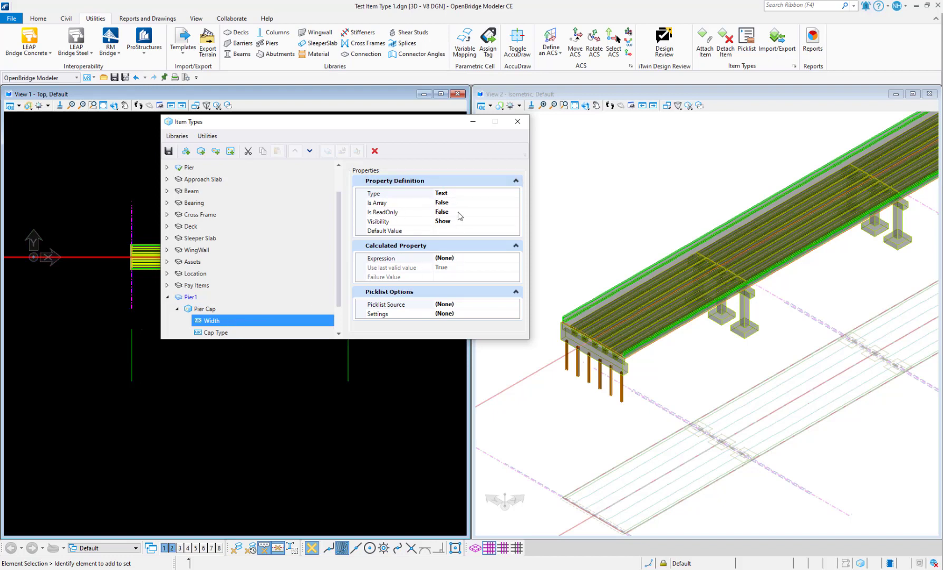
# Step: Set the Width property of Pier Cap to the Number type and make it read-only
pyautogui.click(461, 196)
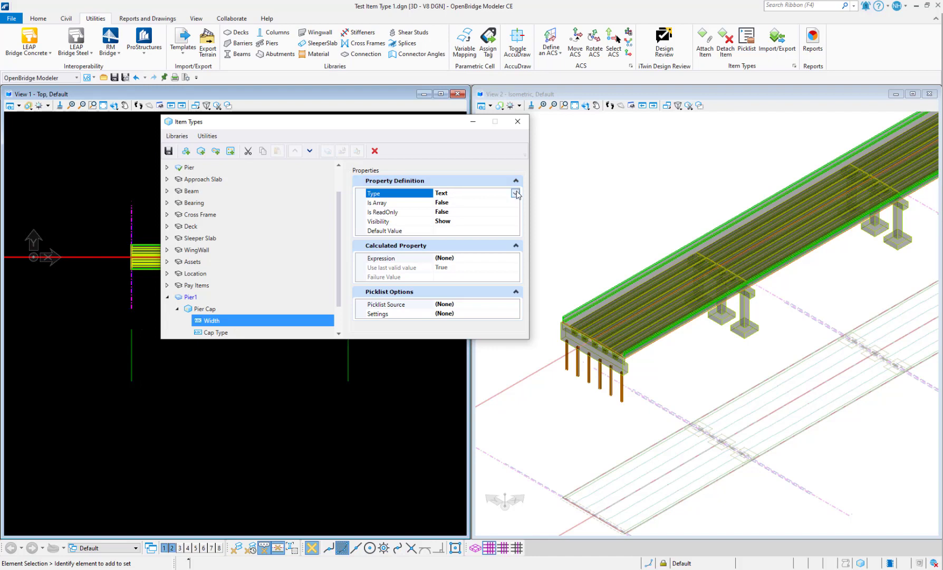
pyautogui.click(515, 194)
pyautogui.click(452, 211)
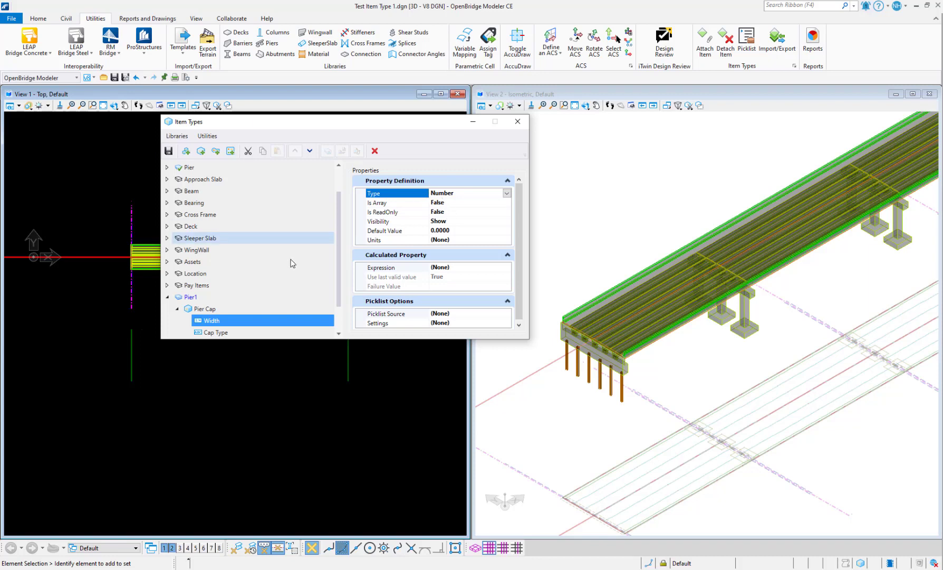
pyautogui.click(468, 213)
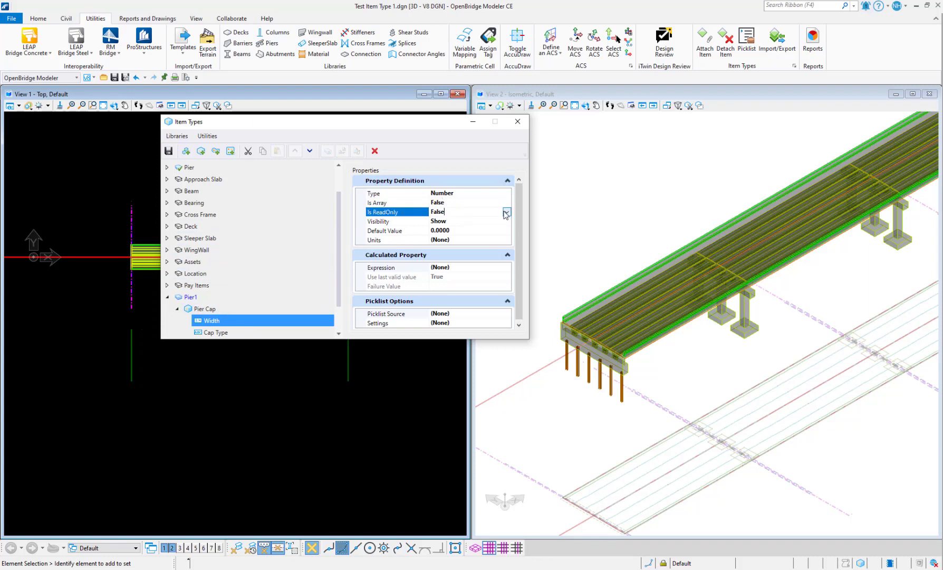
pyautogui.click(506, 213)
pyautogui.click(442, 232)
# Step: Assign the Distance working units to the Width property of Pier Cap
pyautogui.click(485, 240)
pyautogui.click(507, 240)
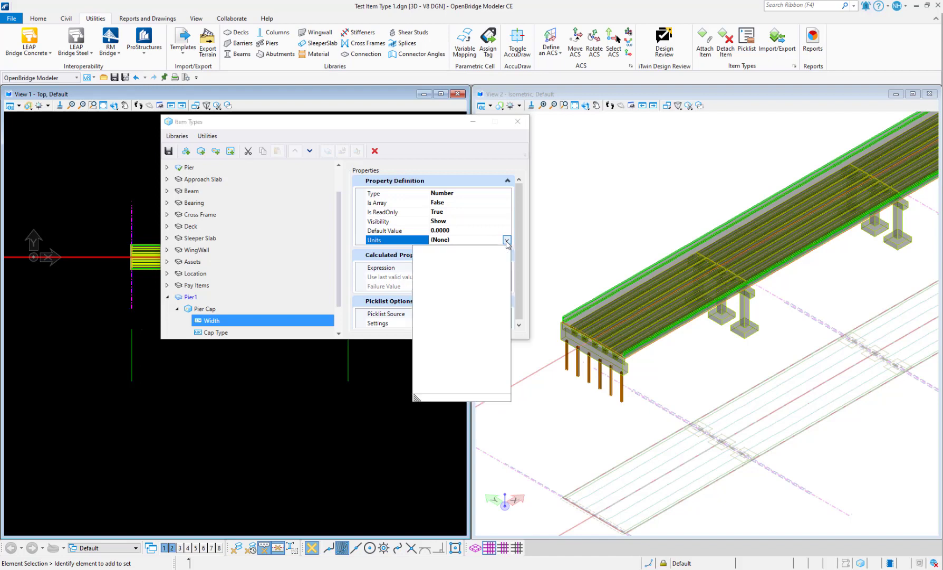
pyautogui.click(431, 278)
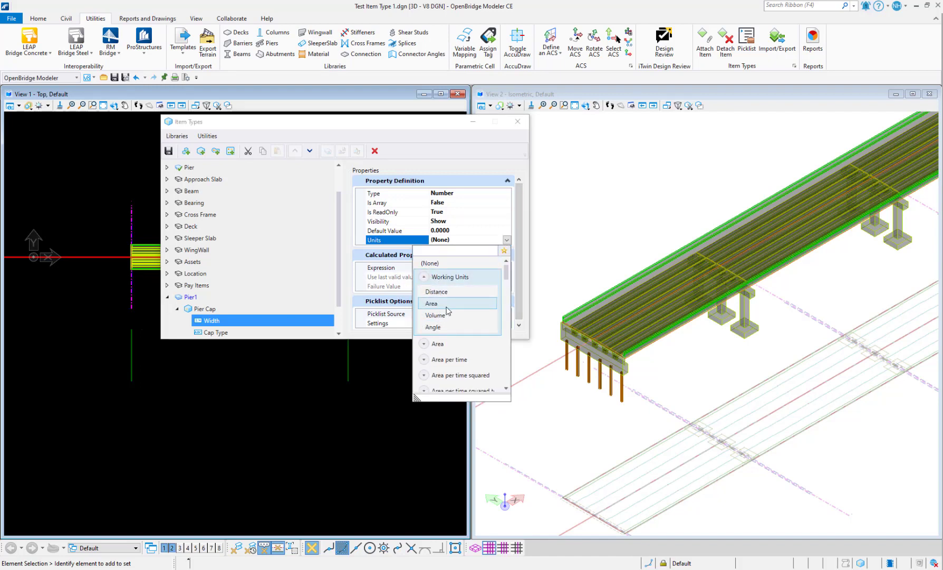
pyautogui.click(436, 293)
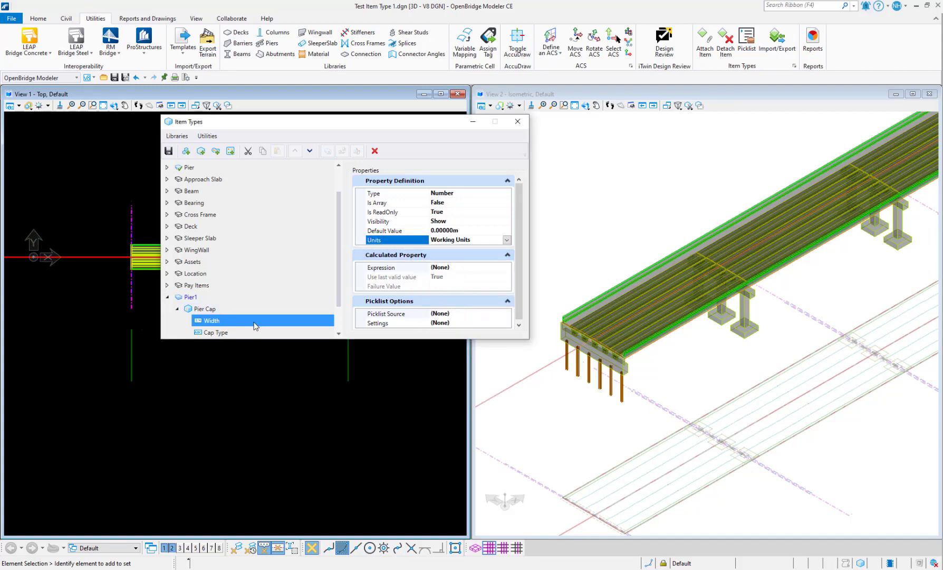
# Step: Check the definitions of Pier Cap's Cap Type and Material properties, and save the item types before closing their editor
pyautogui.click(340, 332)
pyautogui.click(340, 333)
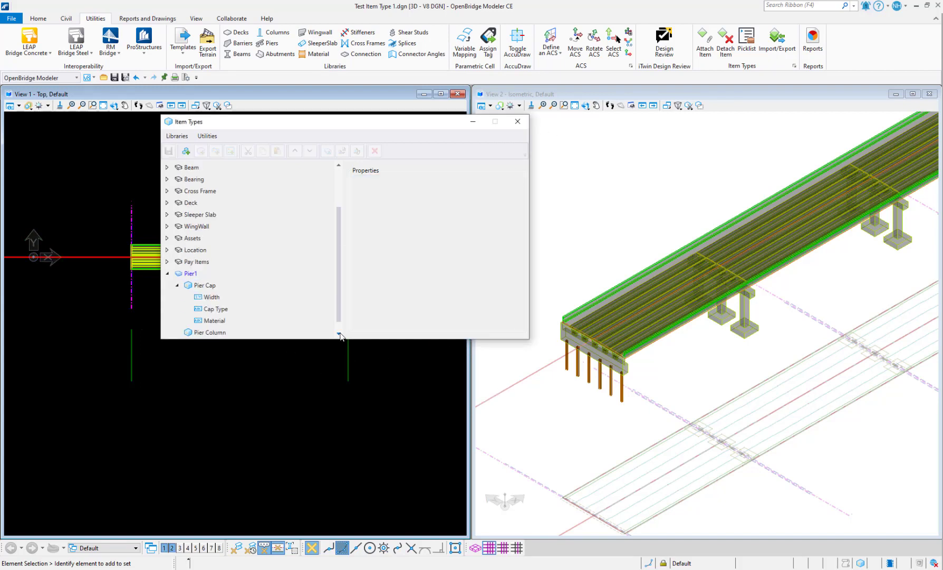
pyautogui.click(227, 309)
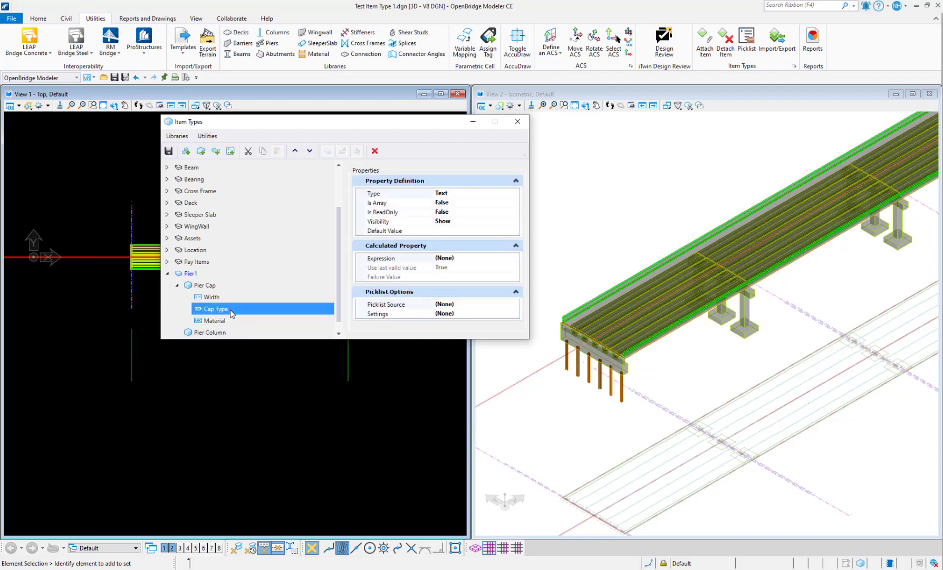
pyautogui.click(464, 193)
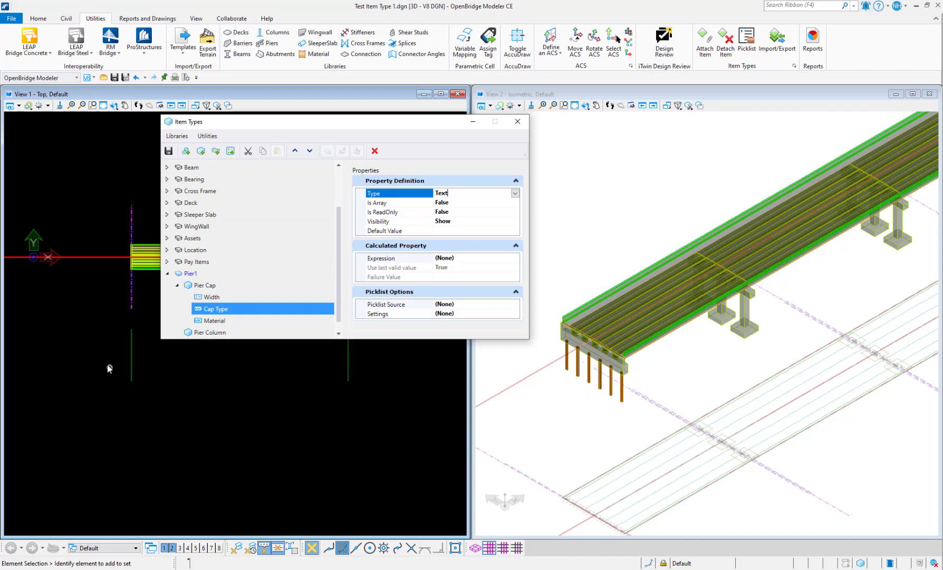
pyautogui.click(467, 211)
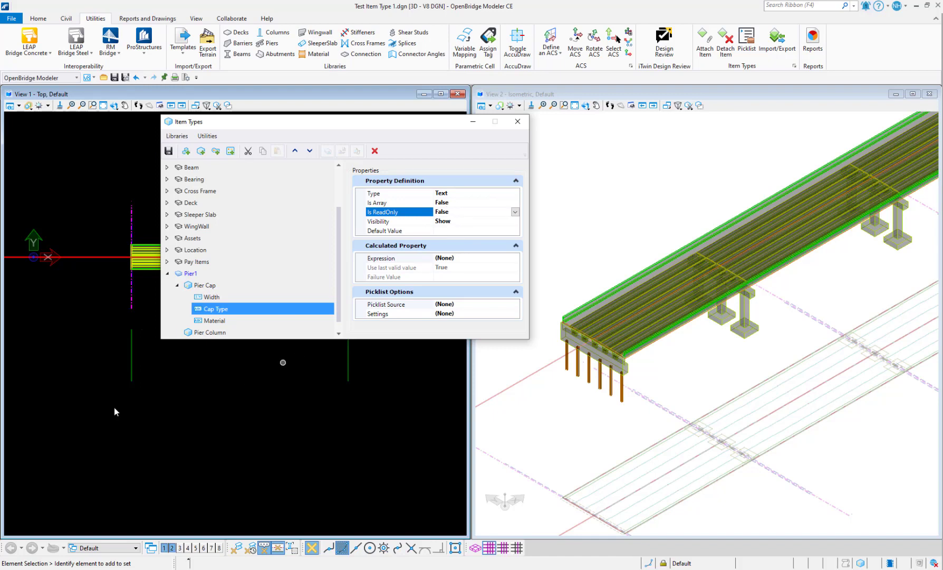
pyautogui.click(211, 321)
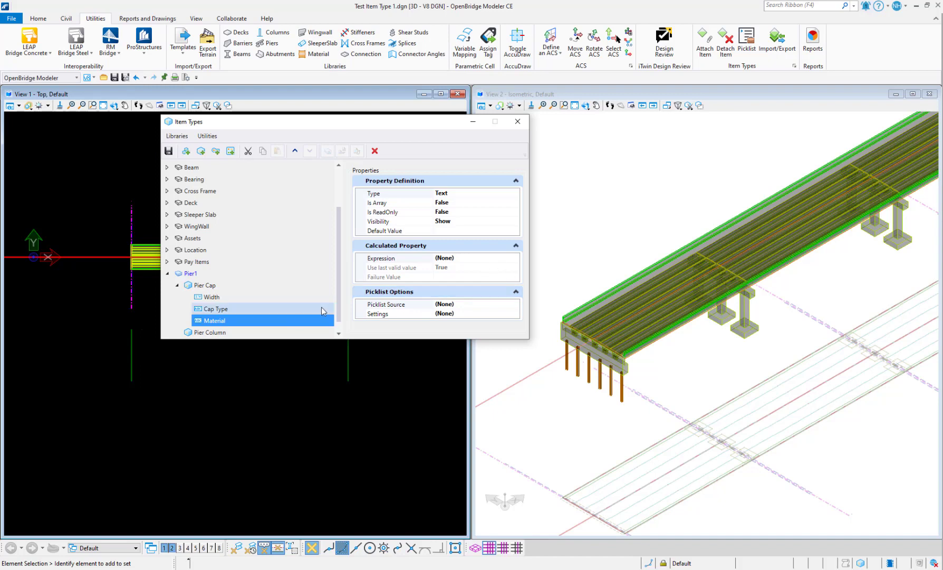
pyautogui.moveTo(340, 287); pyautogui.dragTo(341, 296)
pyautogui.click(220, 309)
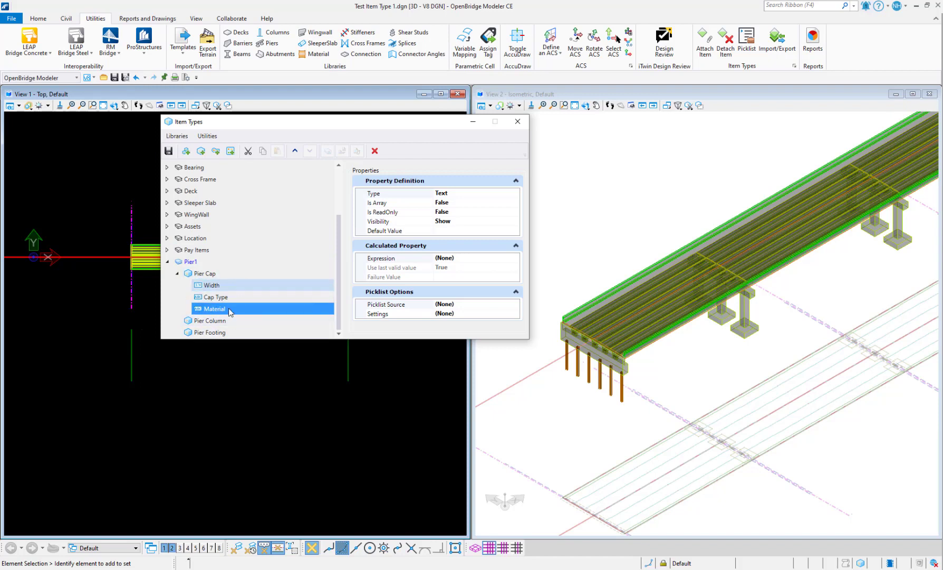
pyautogui.click(168, 151)
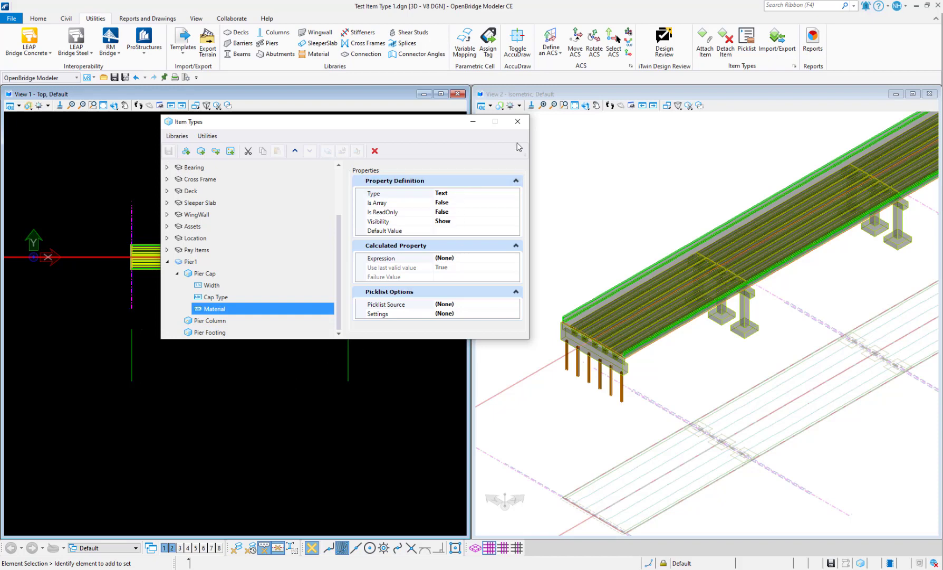
pyautogui.click(517, 122)
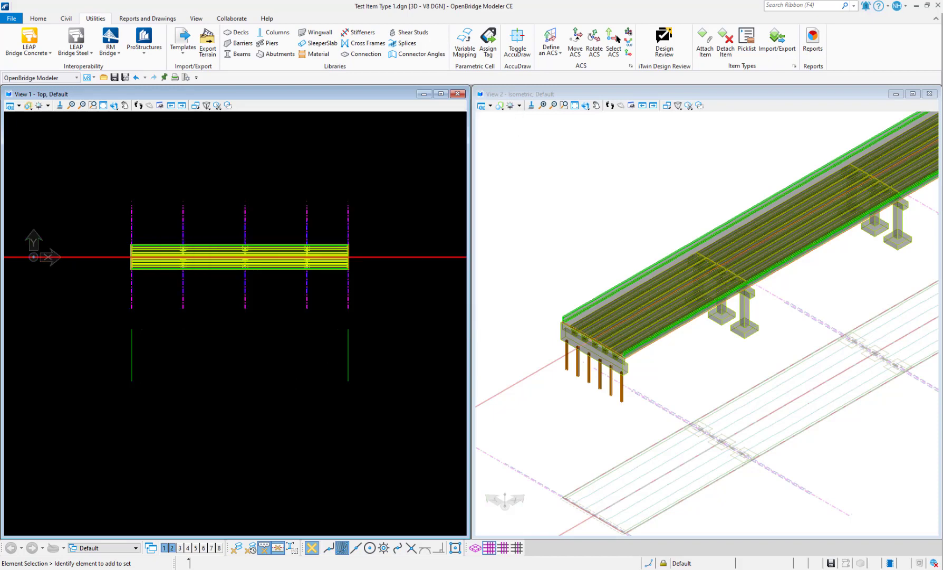
# Step: Attach the Pier Cap, Pier Column and Pier Footing items of the Pier1 library to the pier nearest the front abutment
pyautogui.click(38, 18)
pyautogui.click(71, 32)
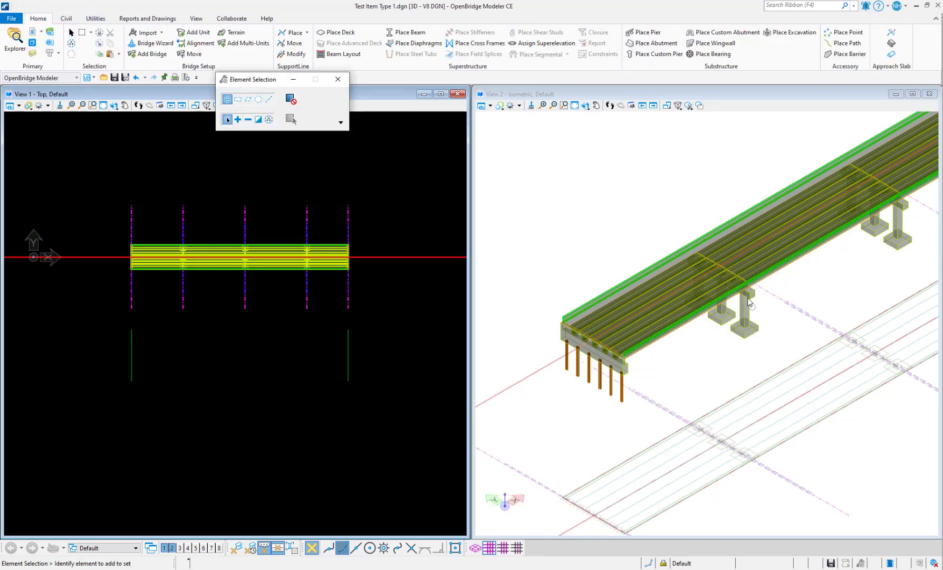
pyautogui.click(749, 304)
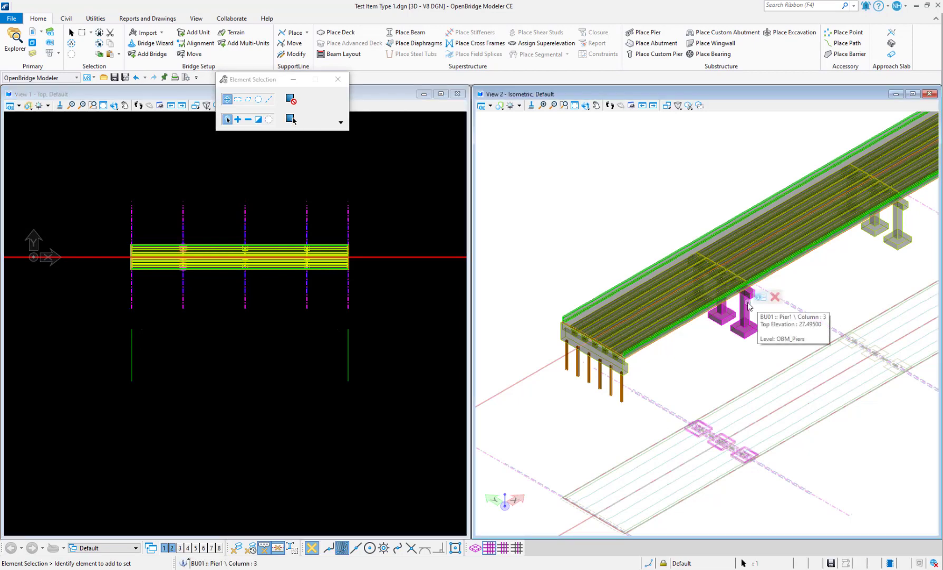
pyautogui.click(96, 18)
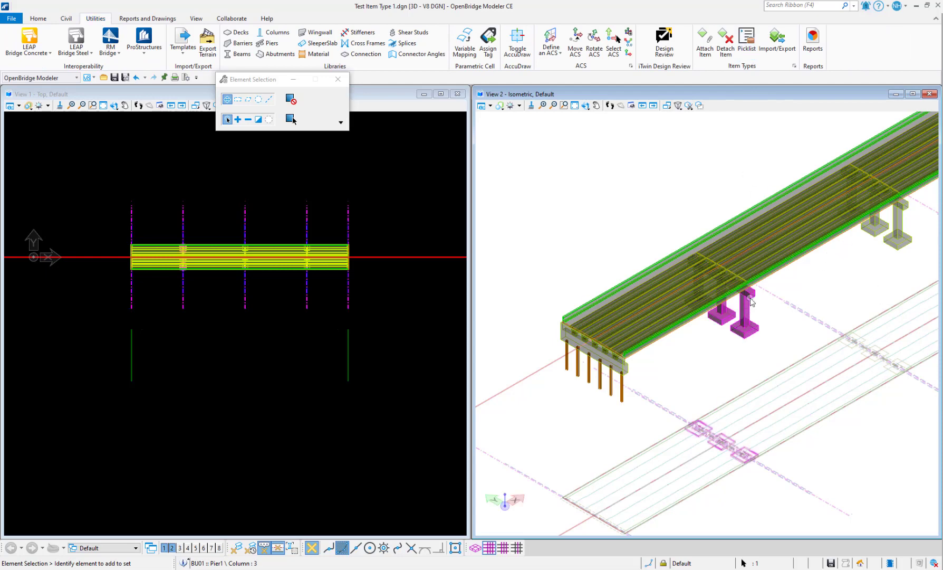
pyautogui.moveTo(752, 298)
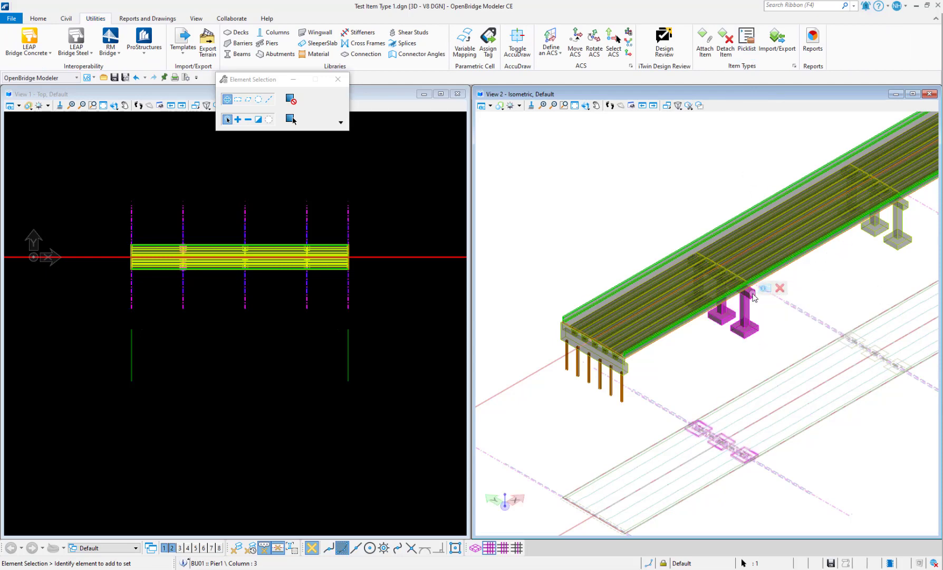
pyautogui.click(710, 49)
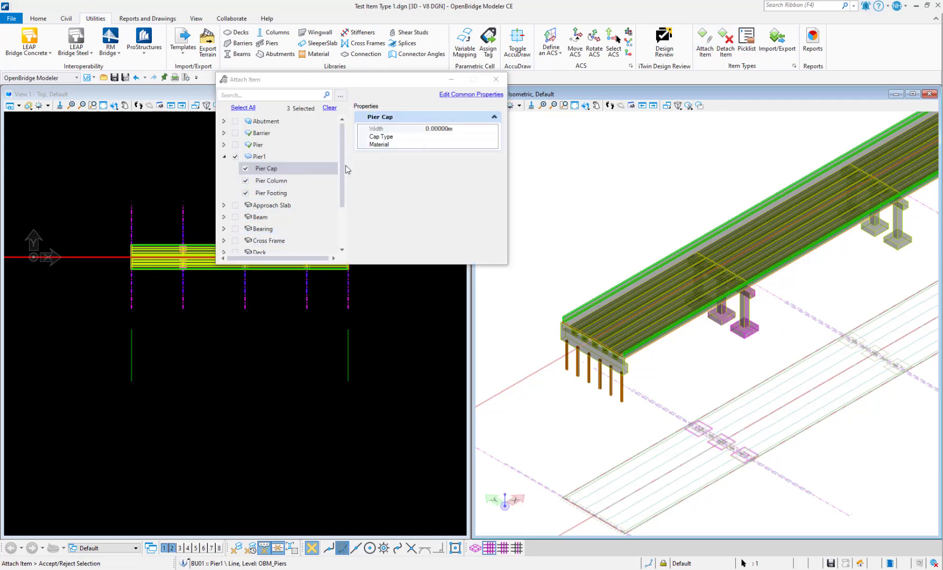
pyautogui.moveTo(344, 169); pyautogui.dragTo(361, 124)
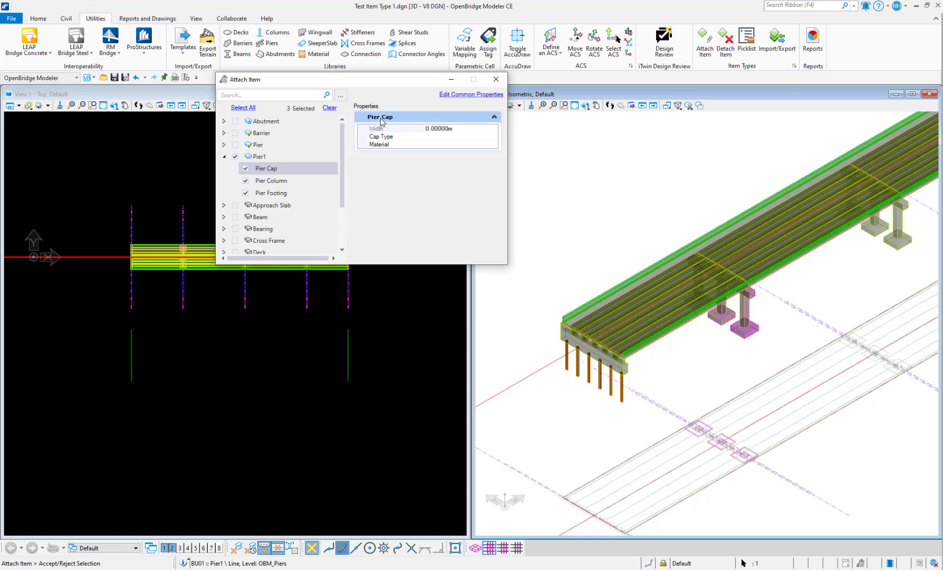
pyautogui.click(522, 341)
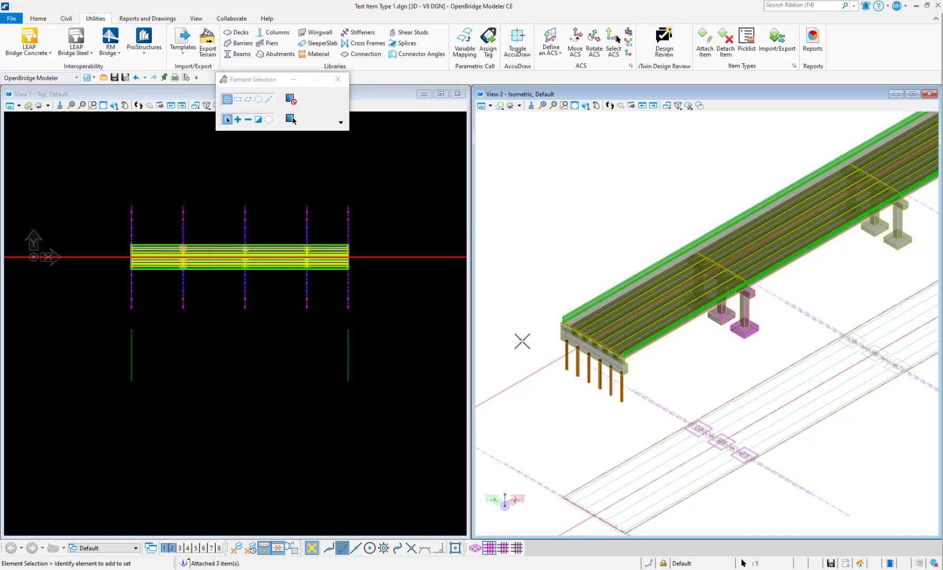
pyautogui.click(587, 162)
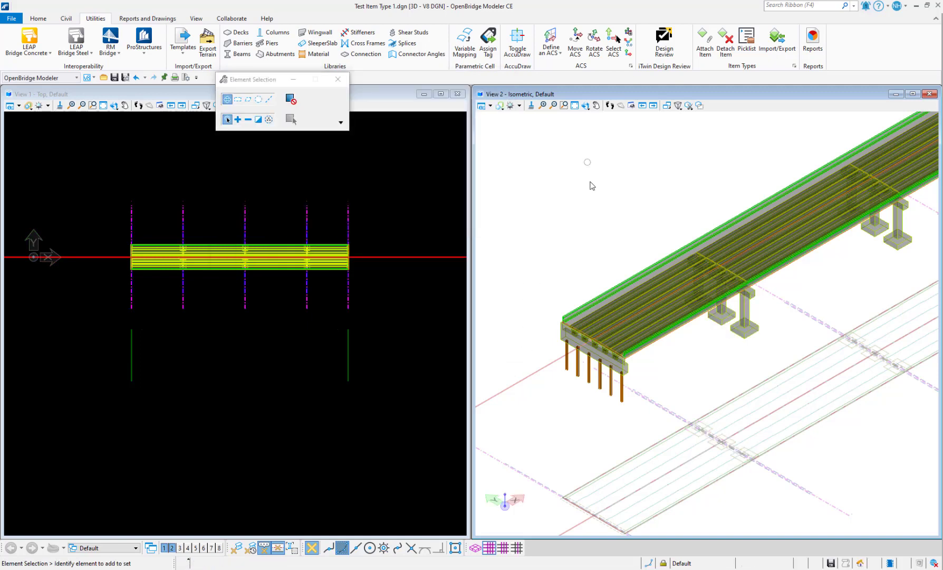
# Step: Display the element properties of the pier that carries the attached items
pyautogui.click(40, 19)
pyautogui.click(48, 44)
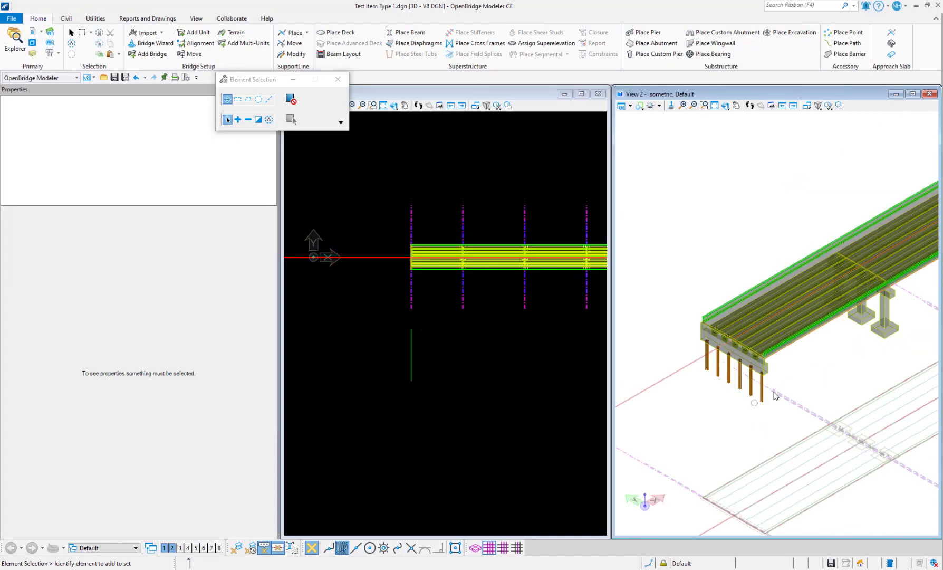
pyautogui.scroll(-3, 731, 396)
pyautogui.scroll(3, 789, 359)
pyautogui.scroll(3, 788, 363)
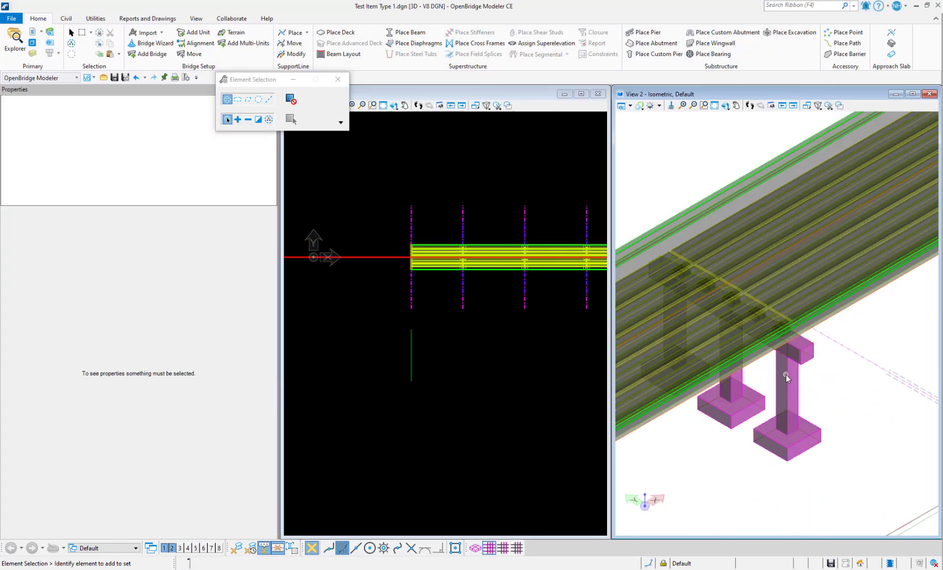
pyautogui.click(783, 374)
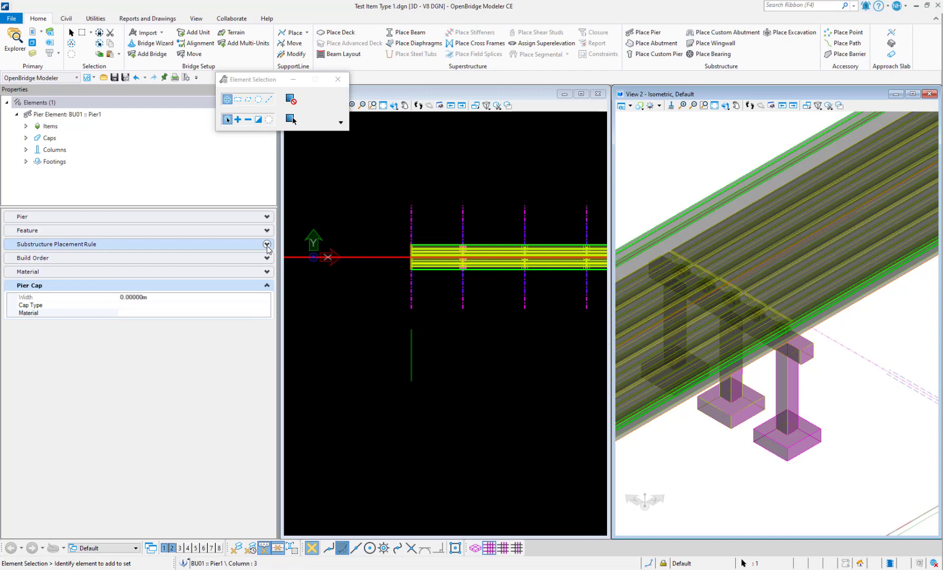
# Step: Review the Width, Cap Type and Material entries in the pier's attached Pier Cap item
pyautogui.click(39, 298)
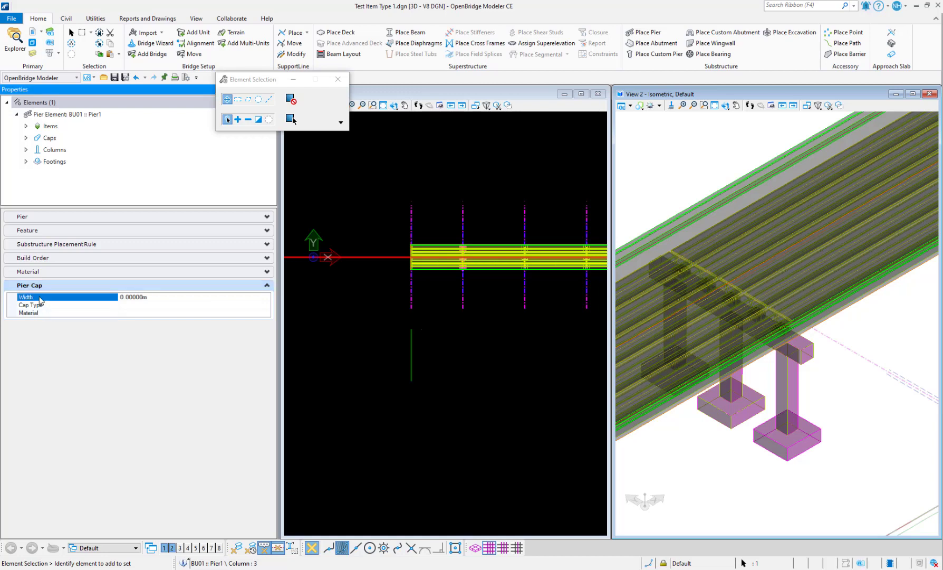
pyautogui.click(46, 306)
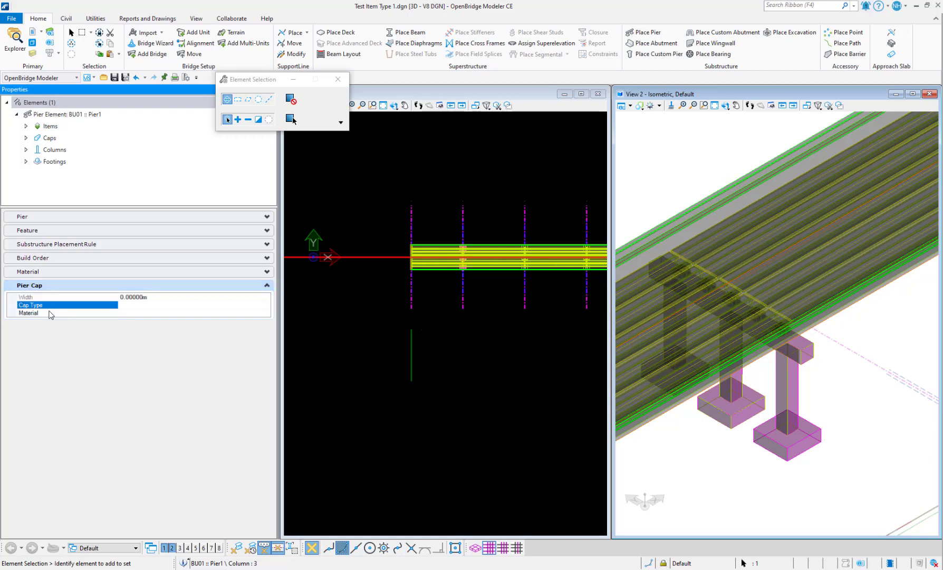
pyautogui.click(51, 316)
pyautogui.click(47, 298)
pyautogui.click(49, 312)
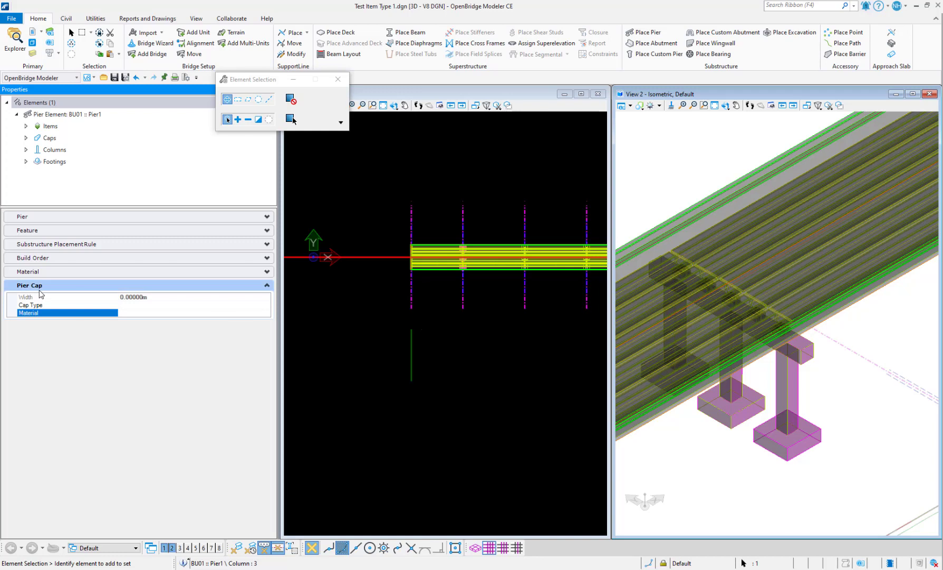
# Step: Examine whether the Width value of the pier's Pier Cap item can be edited
pyautogui.click(28, 114)
pyautogui.click(144, 298)
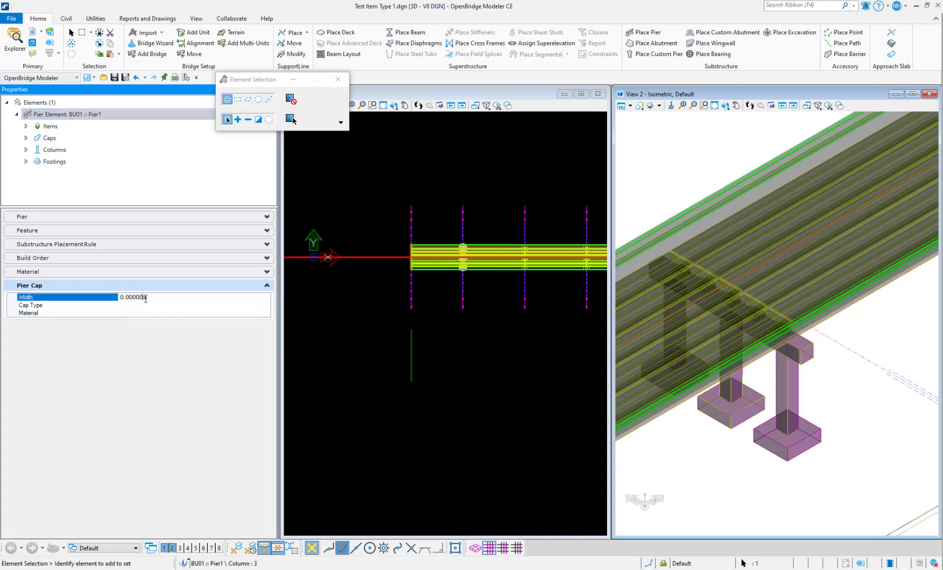
pyautogui.doubleClick(150, 297)
pyautogui.click(805, 361)
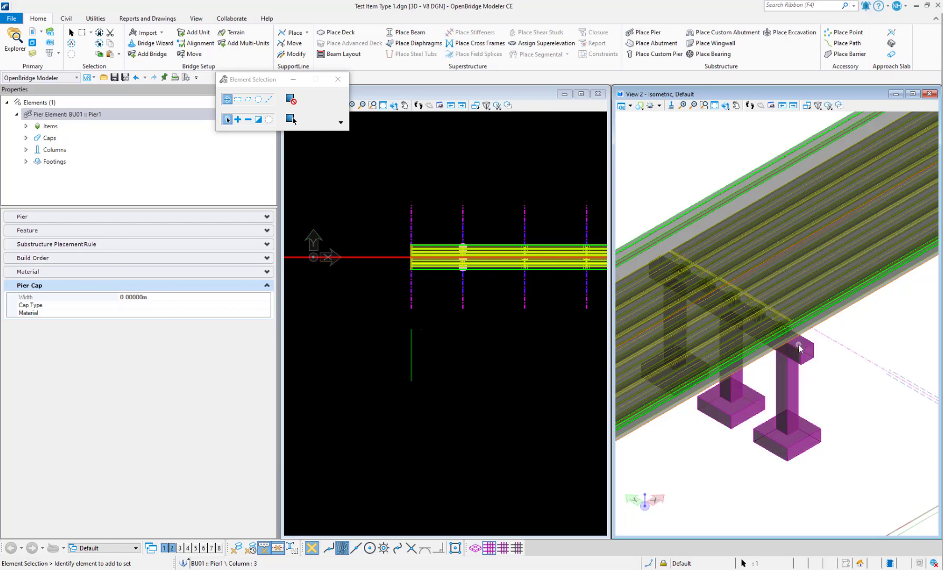
pyautogui.click(141, 298)
pyautogui.moveTo(158, 297); pyautogui.dragTo(98, 308)
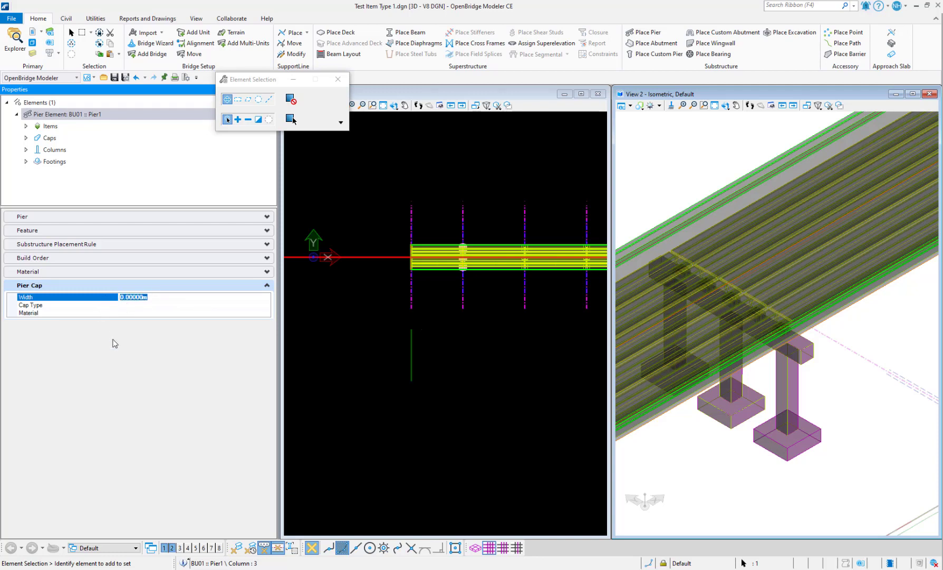
# Step: Set the Cap Type of the pier's Pier Cap item to Headstock and open its Material value for editing
pyautogui.click(74, 305)
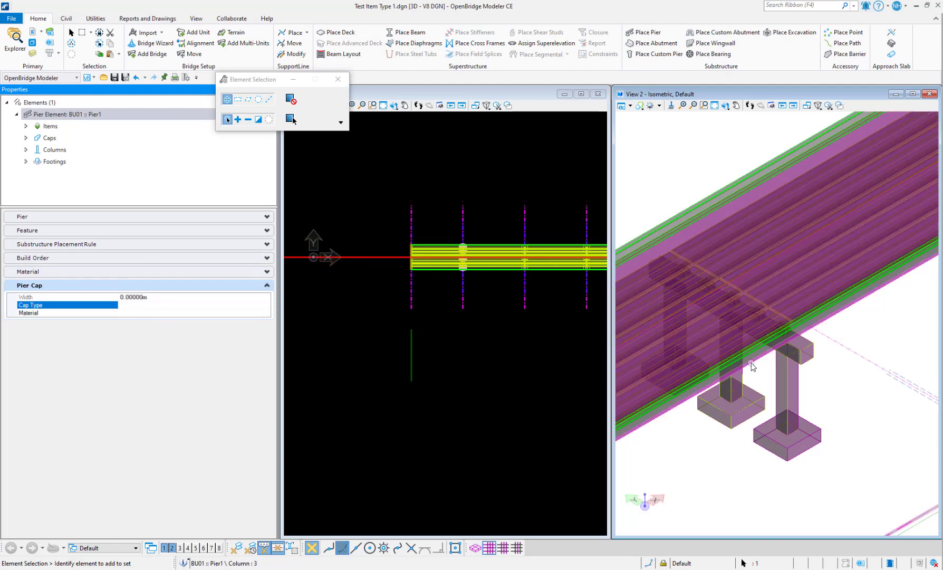
pyautogui.moveTo(780, 371)
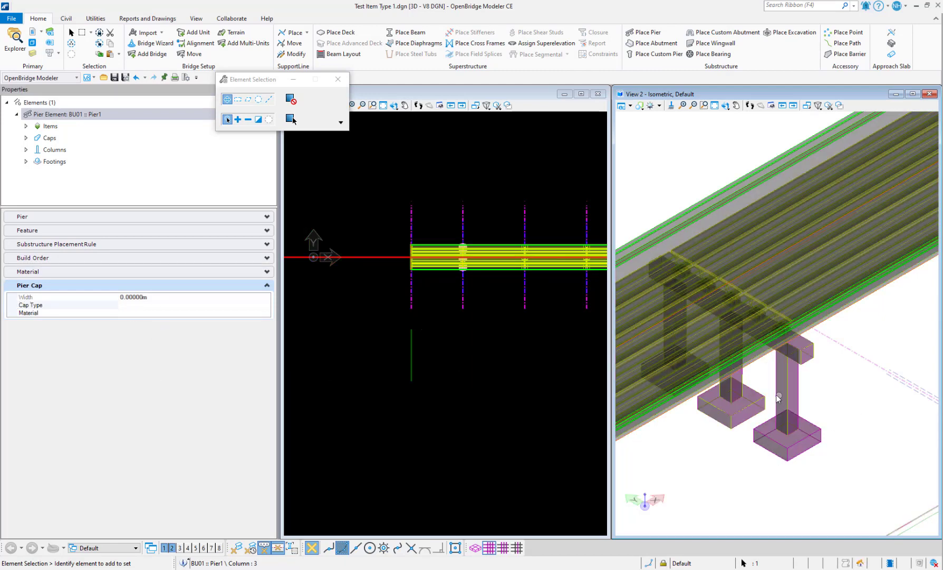
pyautogui.click(142, 306)
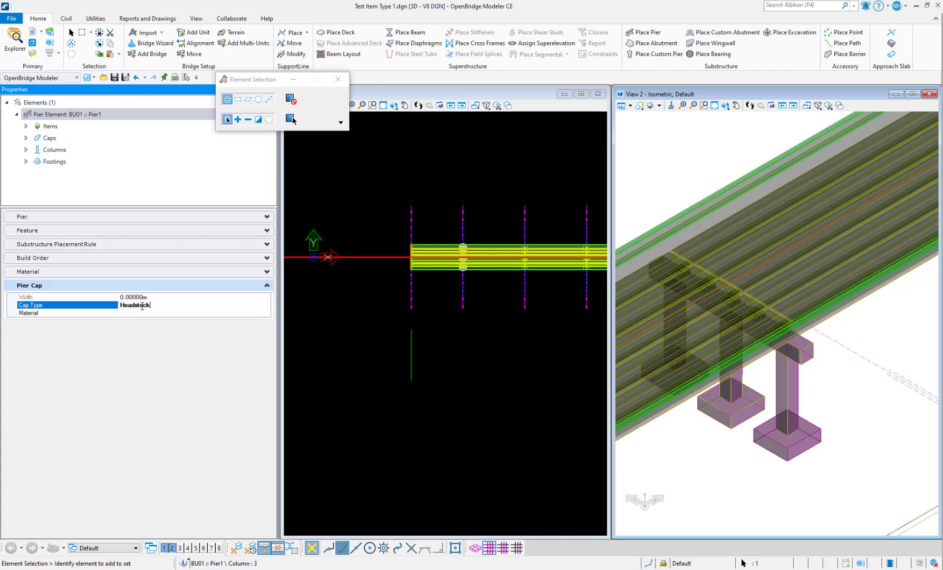
pyautogui.press('Return')
pyautogui.click(143, 313)
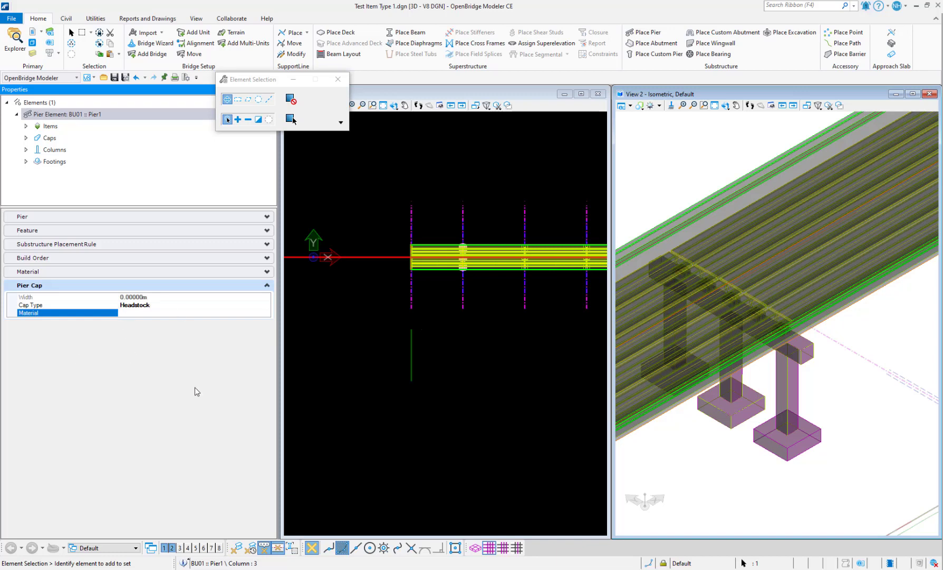
# Step: Save the design file and open the Material value of the pier's Pier Cap item for editing
pyautogui.click(115, 78)
pyautogui.click(52, 307)
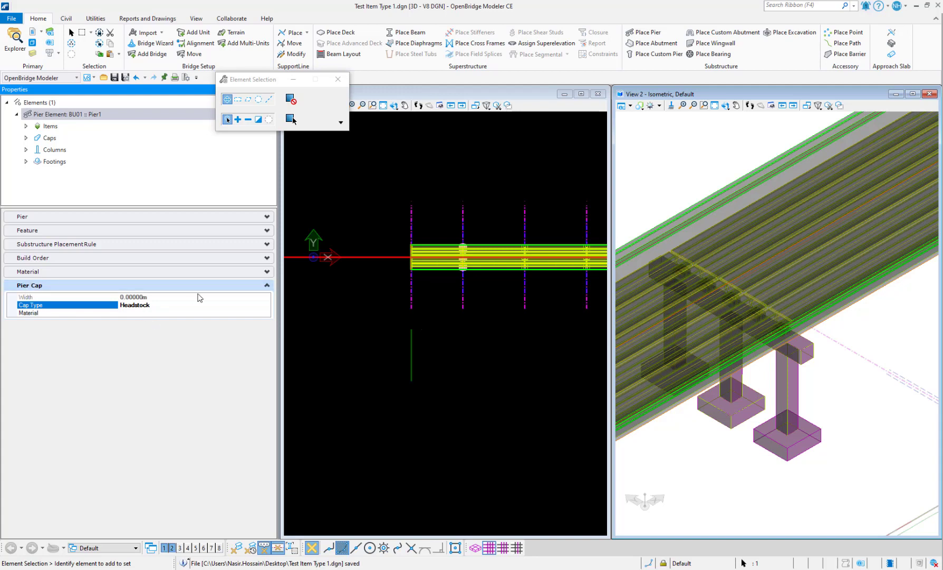
pyautogui.click(87, 312)
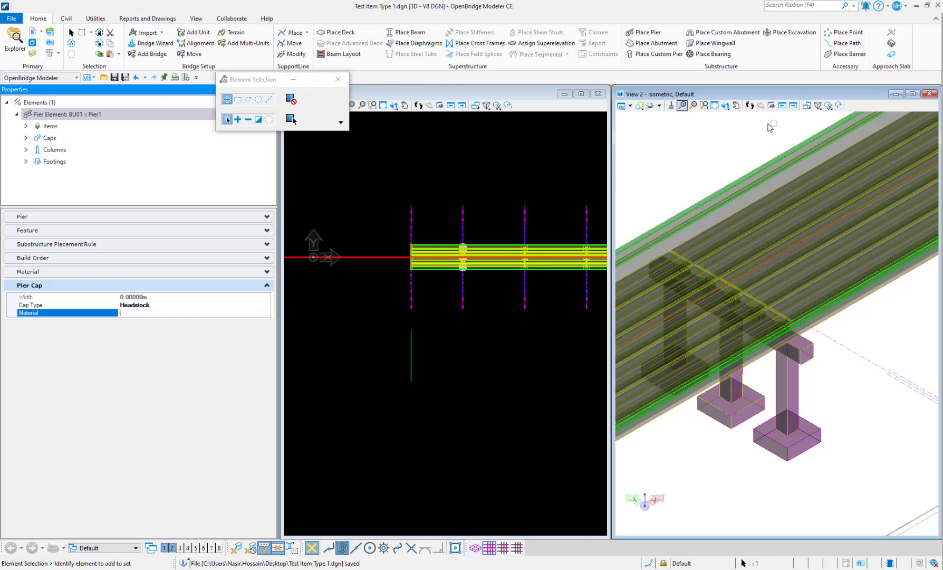
# Step: Display the definition of the Material property under Pier Cap in the Pier1 item type library
pyautogui.click(104, 20)
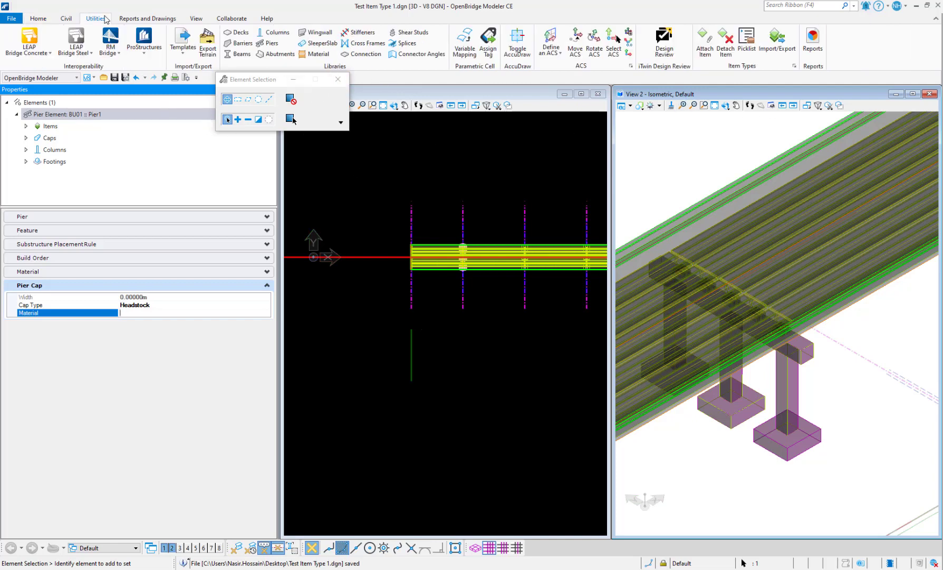
pyautogui.click(794, 67)
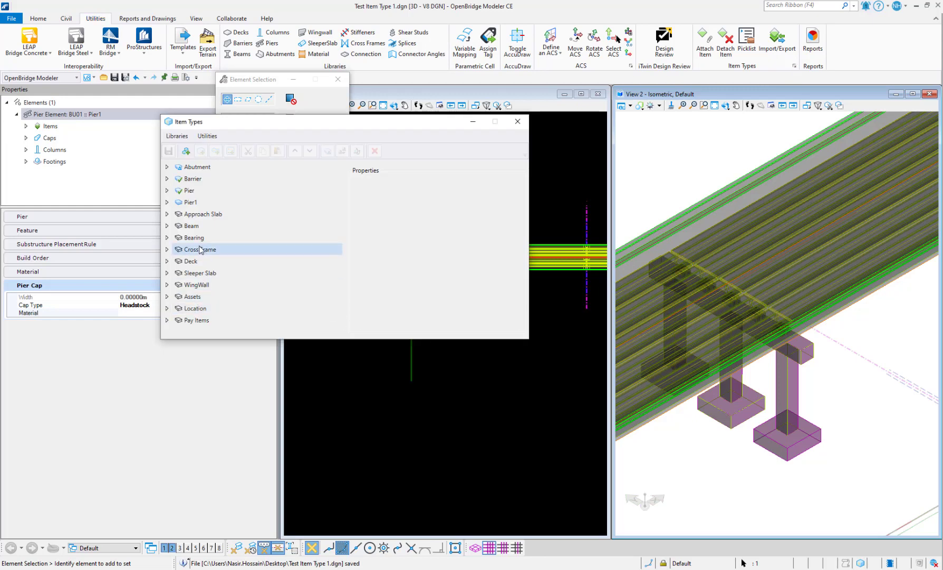
pyautogui.click(167, 202)
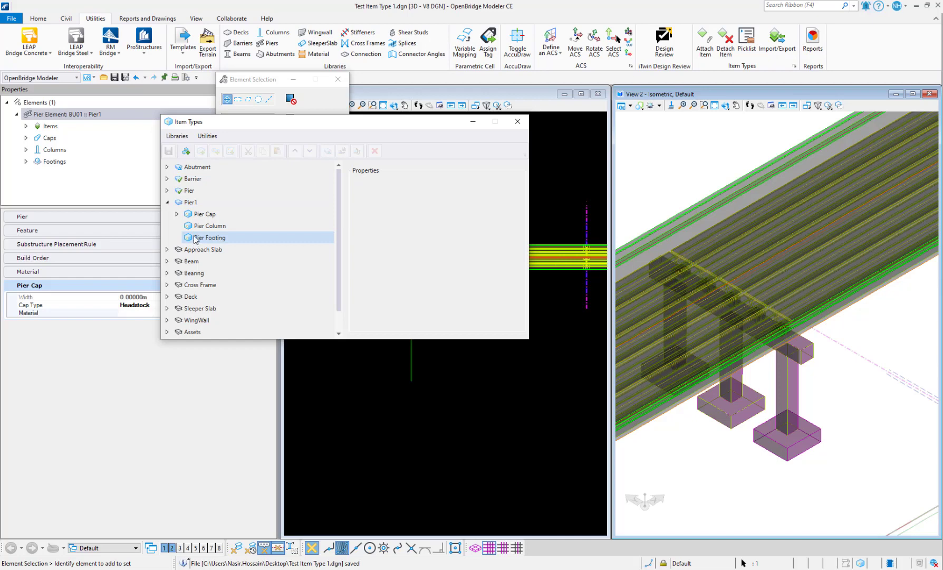
pyautogui.click(177, 214)
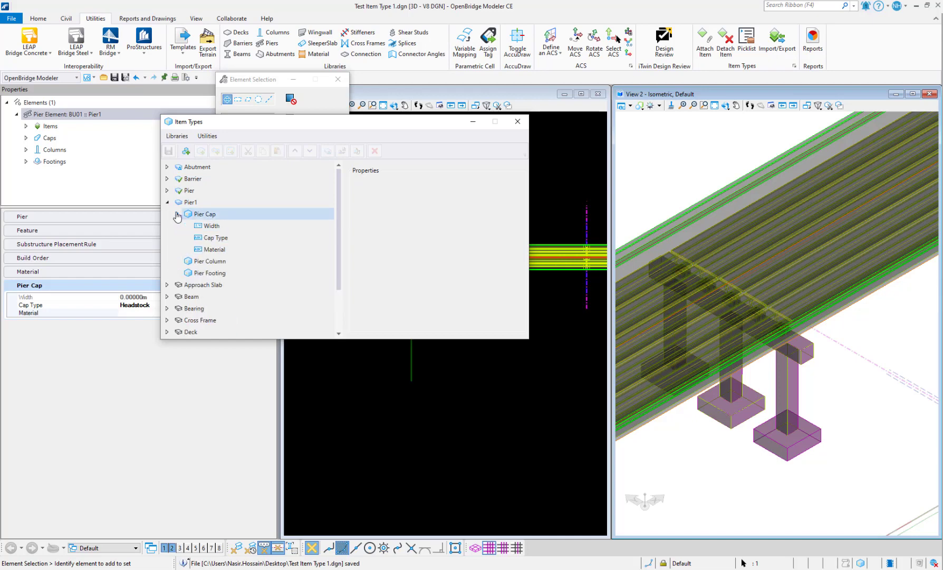
pyautogui.click(226, 250)
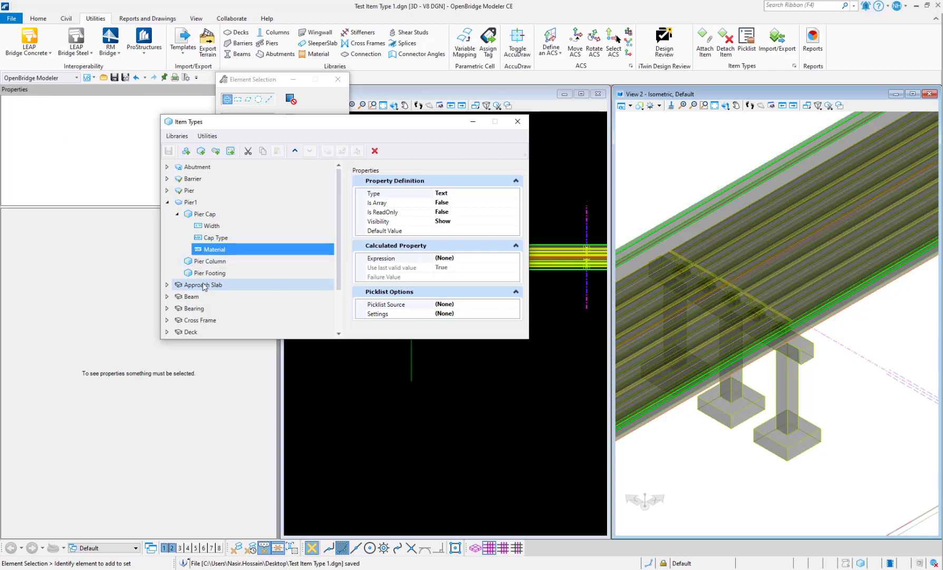
pyautogui.click(213, 249)
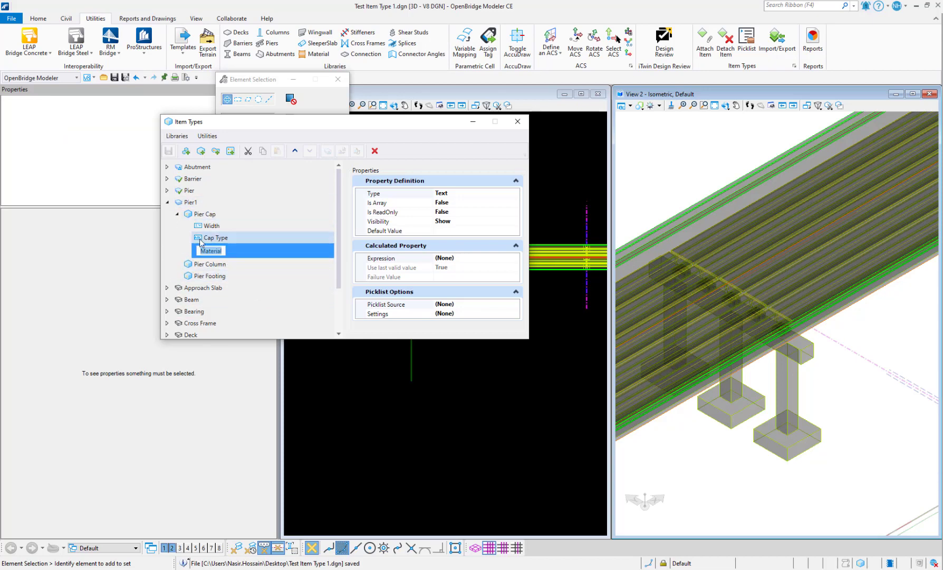
pyautogui.click(206, 237)
pyautogui.click(210, 250)
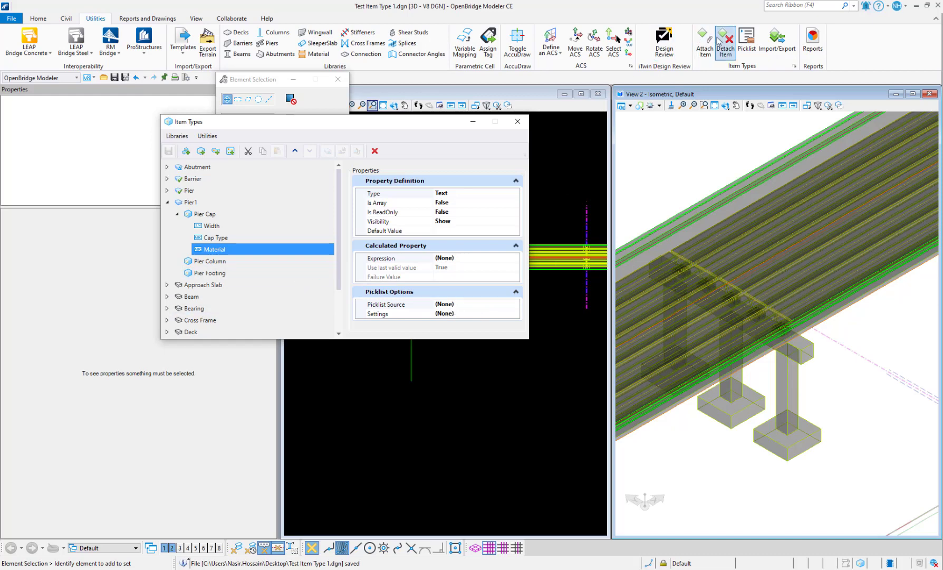
# Step: Examine the Picklist Source options of the Pier Cap Material property and close the item type definitions
pyautogui.click(458, 305)
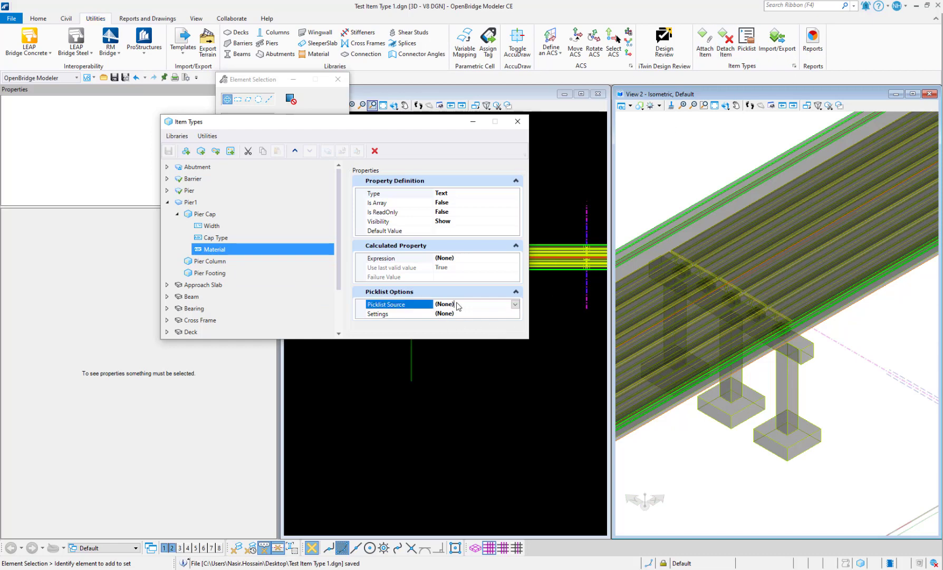
pyautogui.click(515, 305)
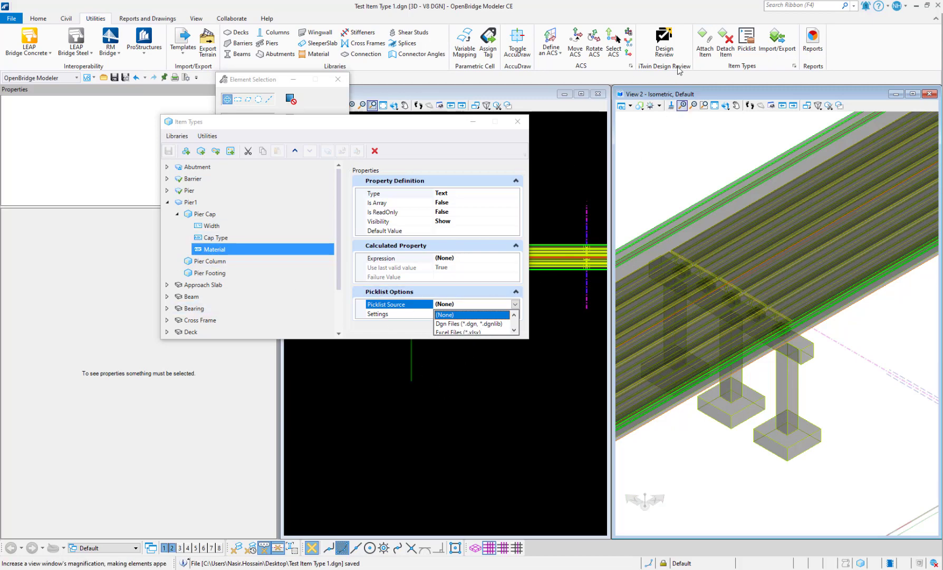
pyautogui.click(517, 123)
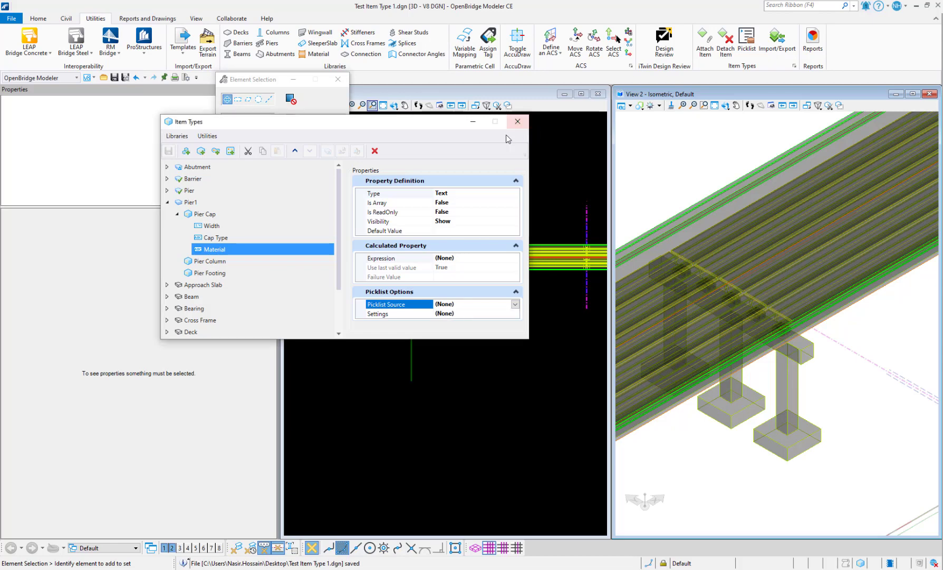
pyautogui.click(518, 123)
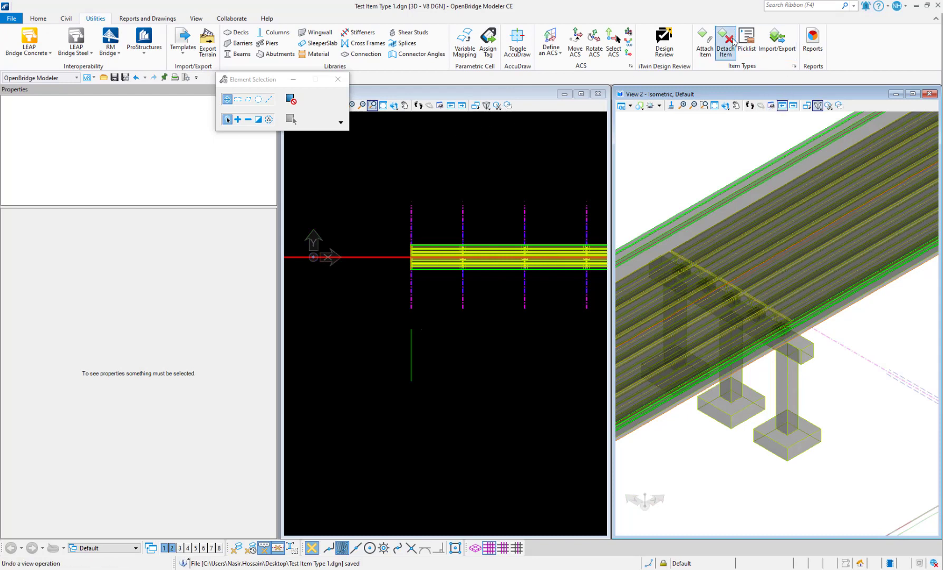
# Step: Delete the existing Material picklist in the Picklist Manager
pyautogui.click(755, 52)
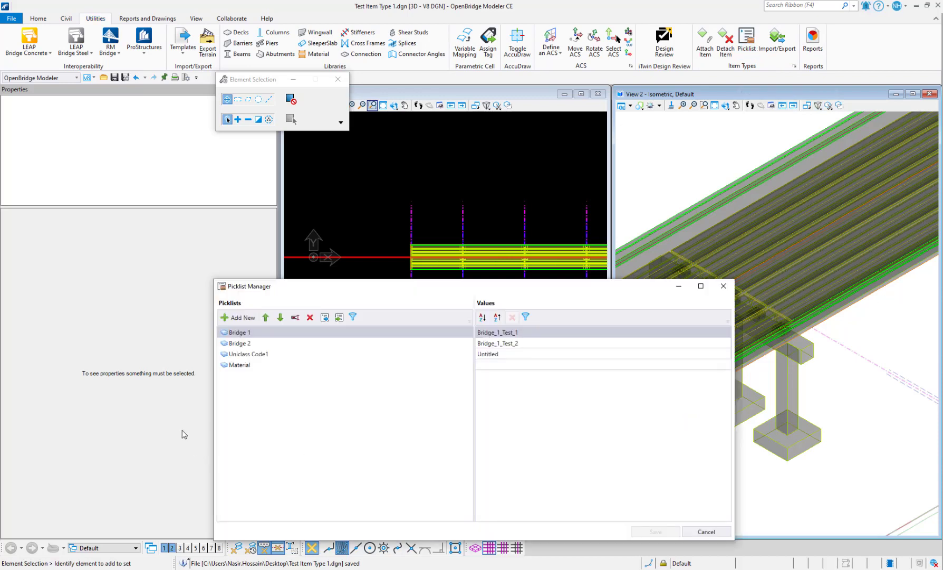
pyautogui.click(240, 365)
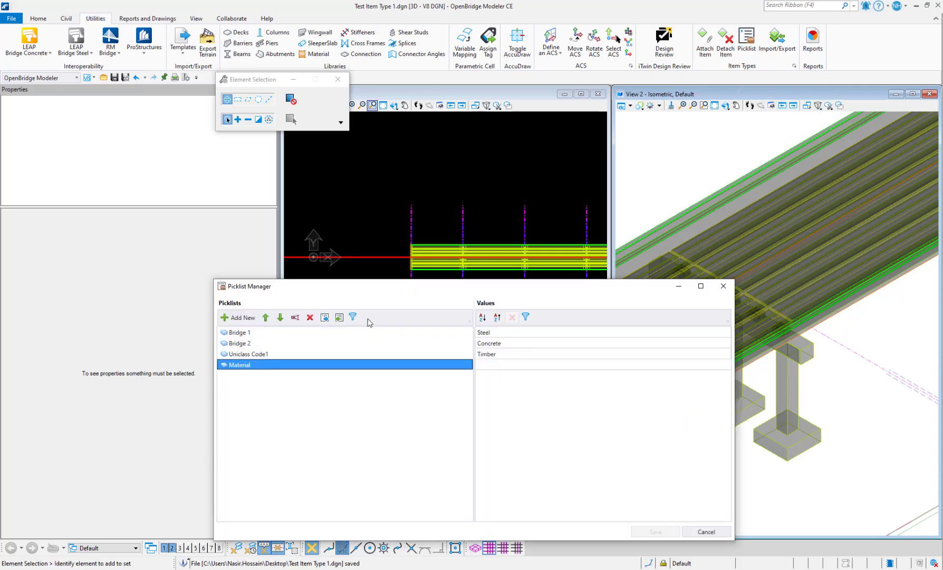
pyautogui.click(310, 318)
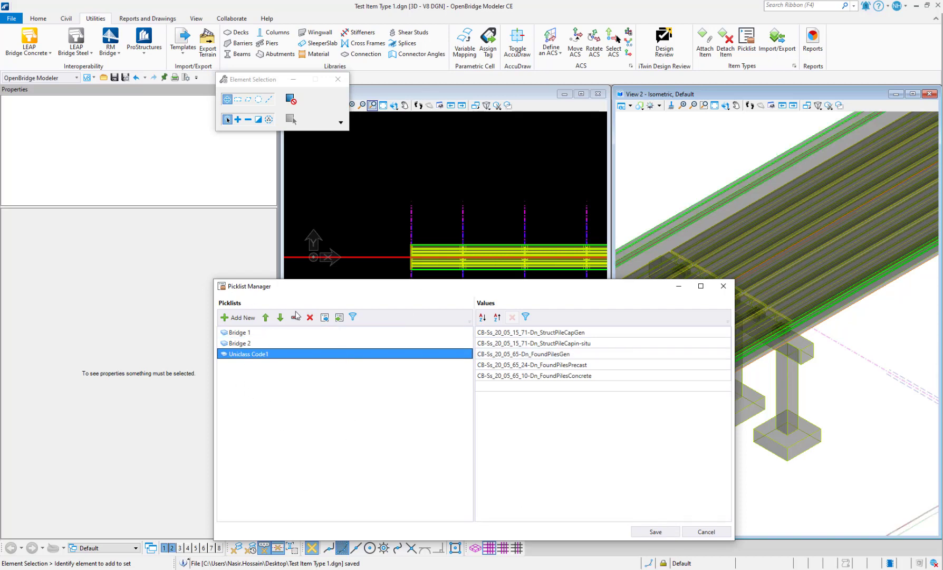
pyautogui.click(257, 344)
pyautogui.click(256, 333)
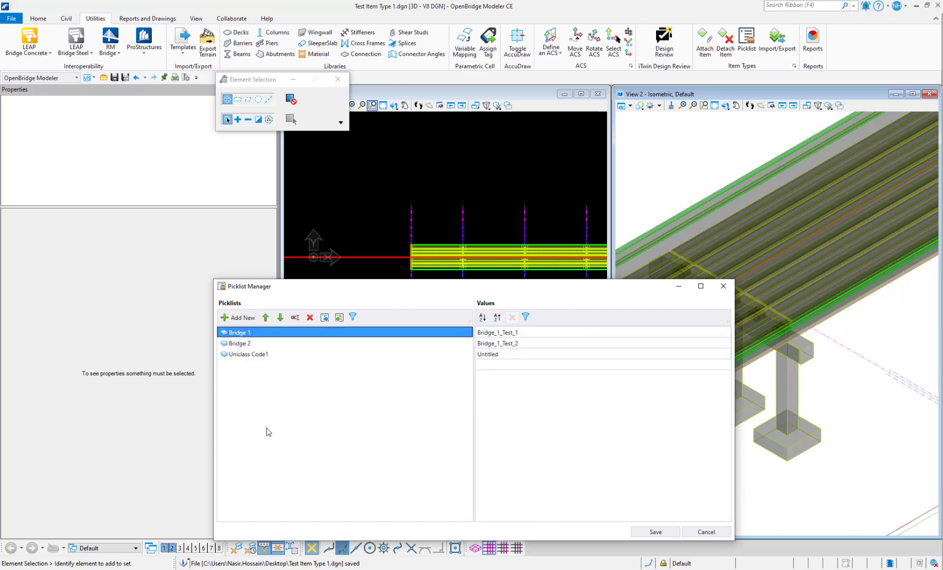
# Step: Add a new picklist named Material
pyautogui.click(243, 320)
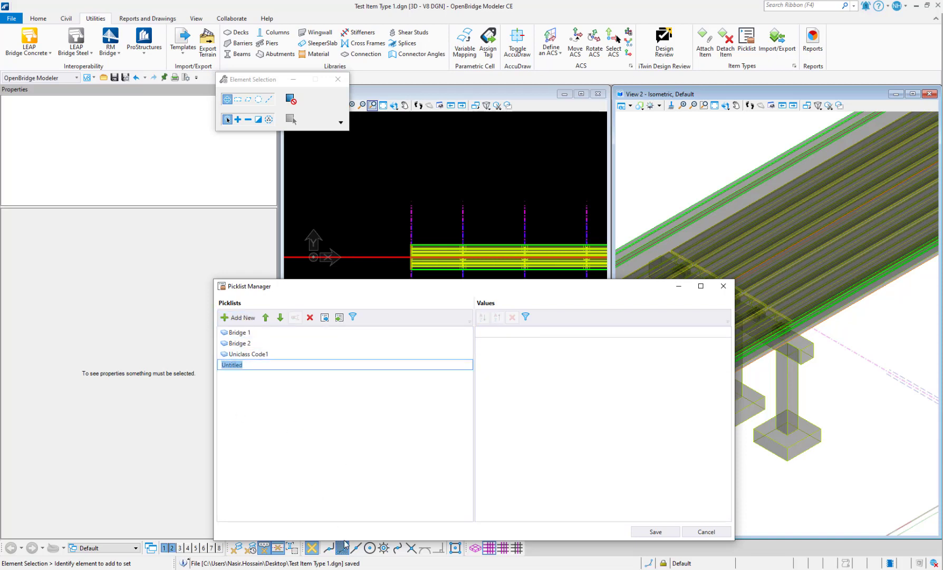
pyautogui.write('Material')
pyautogui.click(245, 346)
pyautogui.click(247, 366)
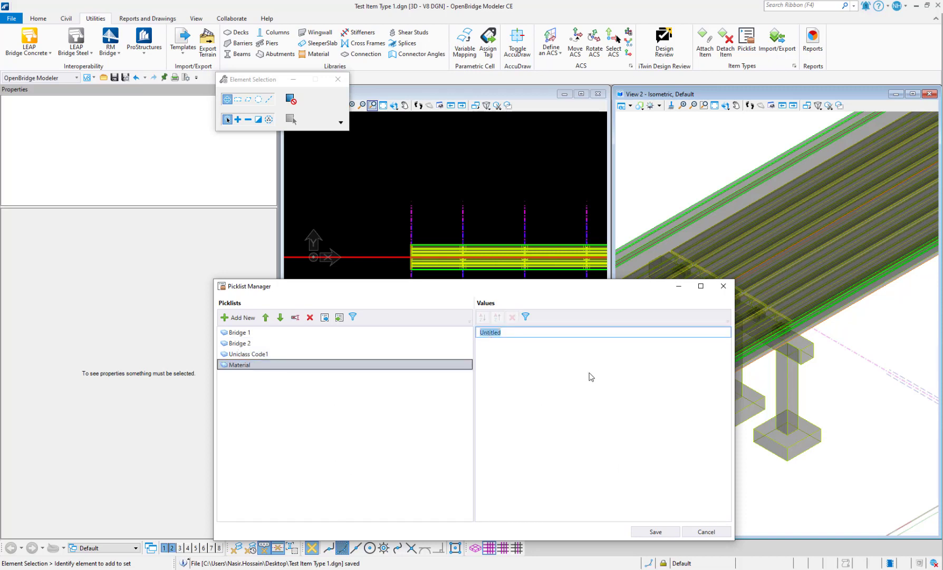
# Step: Add the values Concrete and Timber to the Material picklist
pyautogui.write('Concrete')
pyautogui.press('Return')
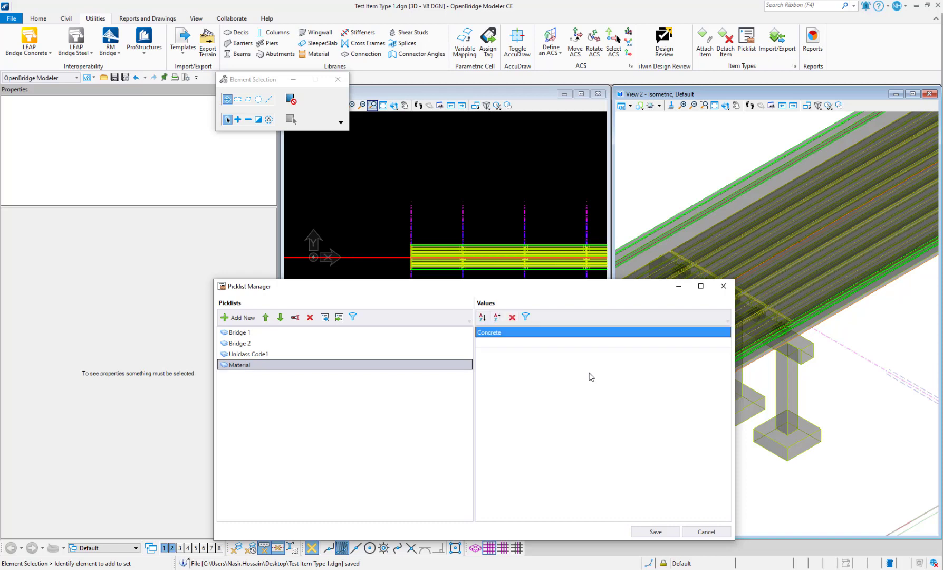
pyautogui.write('Ti')
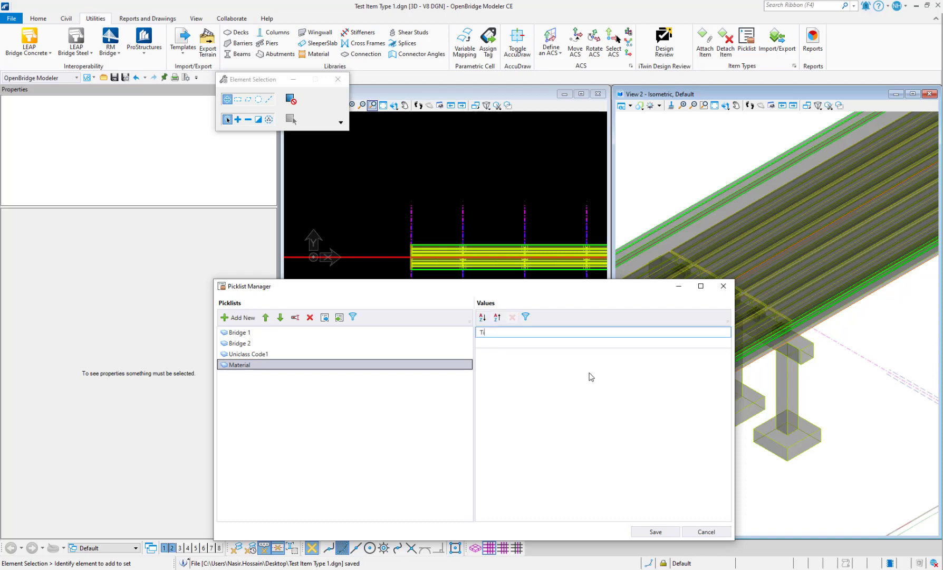
pyautogui.click(472, 383)
pyautogui.click(490, 333)
pyautogui.click(514, 347)
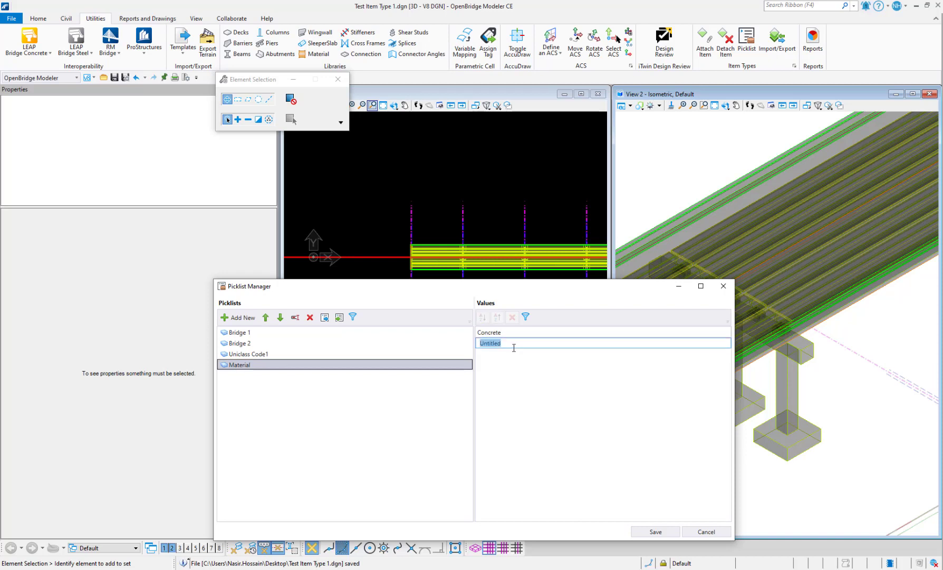
pyautogui.write('Timber')
pyautogui.press('Return')
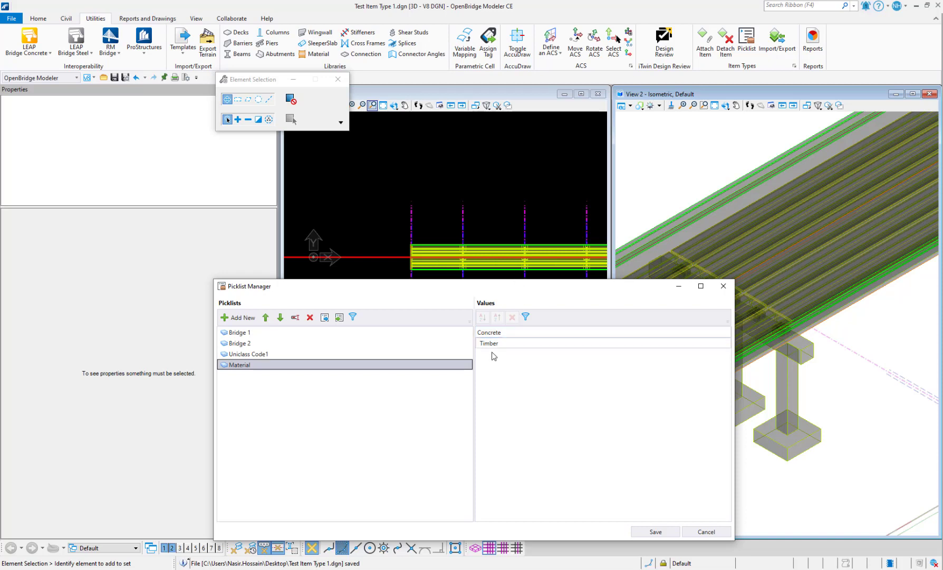
# Step: Add the value Steel to the Material picklist, then save the picklists and close the manager
pyautogui.click(500, 335)
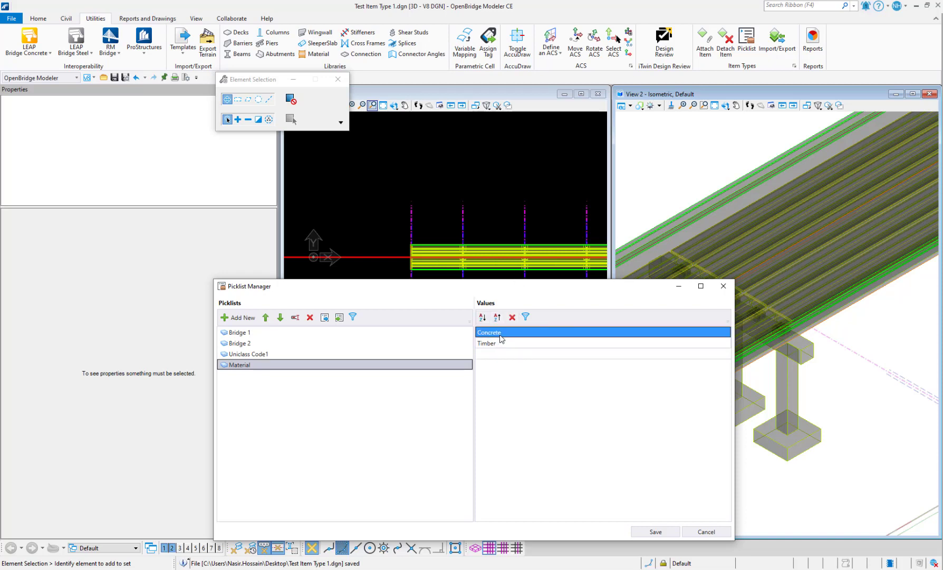
pyautogui.click(496, 356)
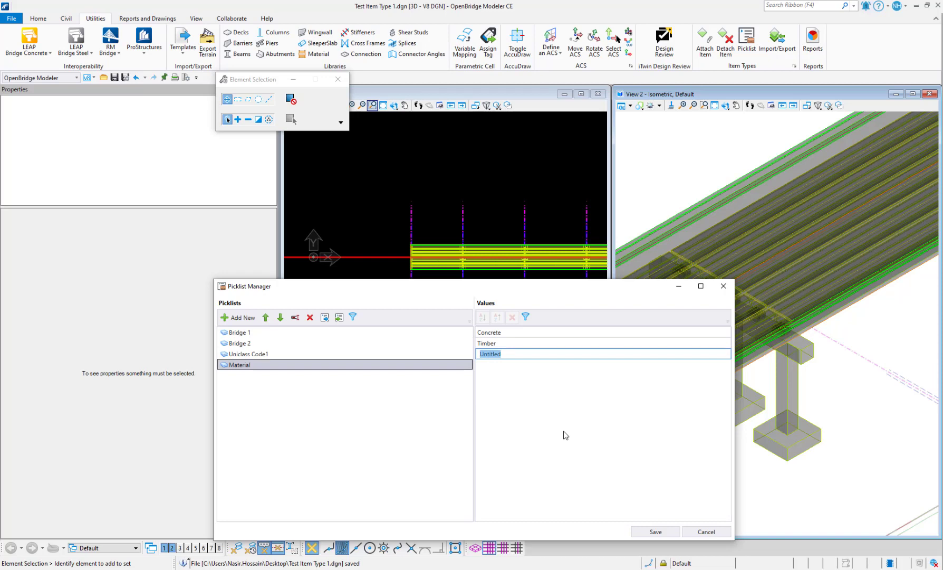
pyautogui.write('Steel')
pyautogui.click(513, 342)
pyautogui.click(515, 333)
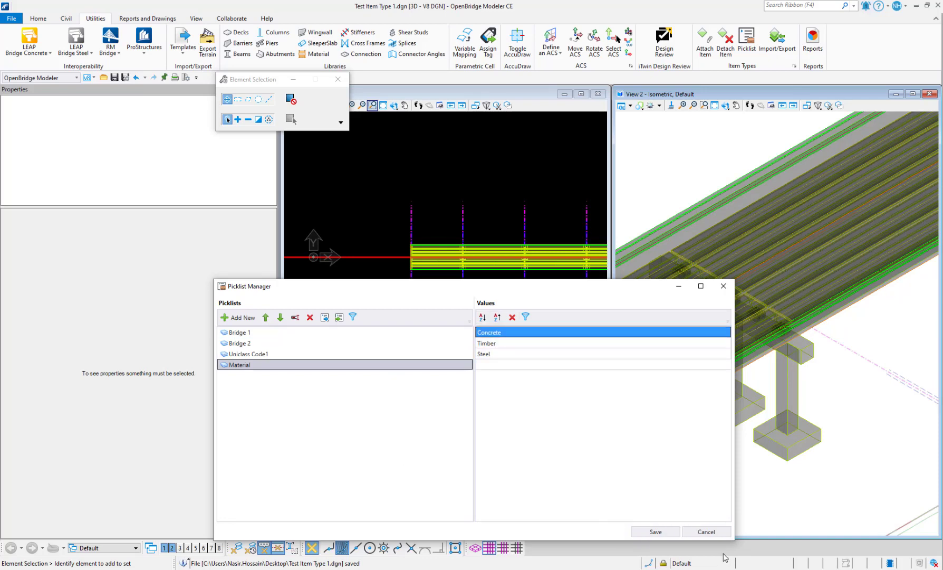
pyautogui.click(659, 531)
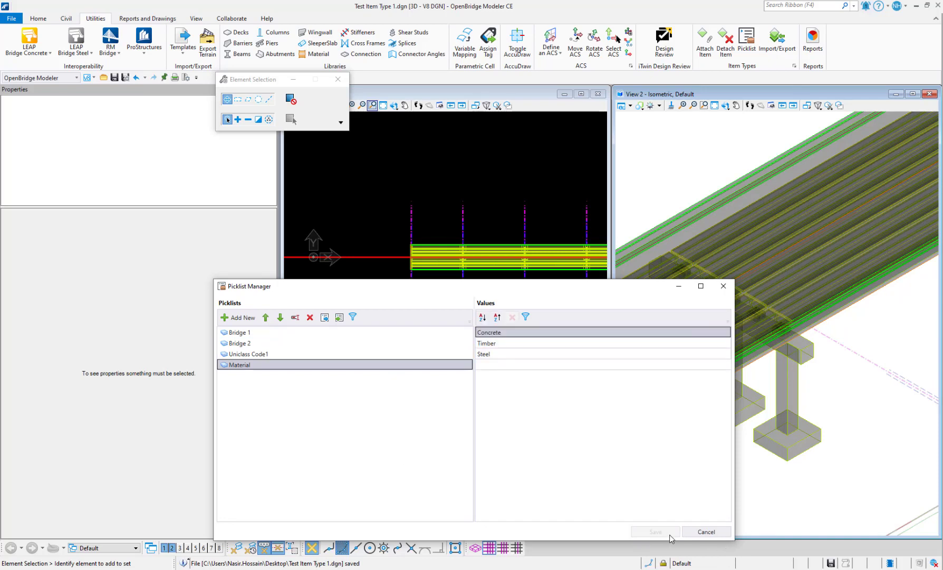
pyautogui.click(694, 532)
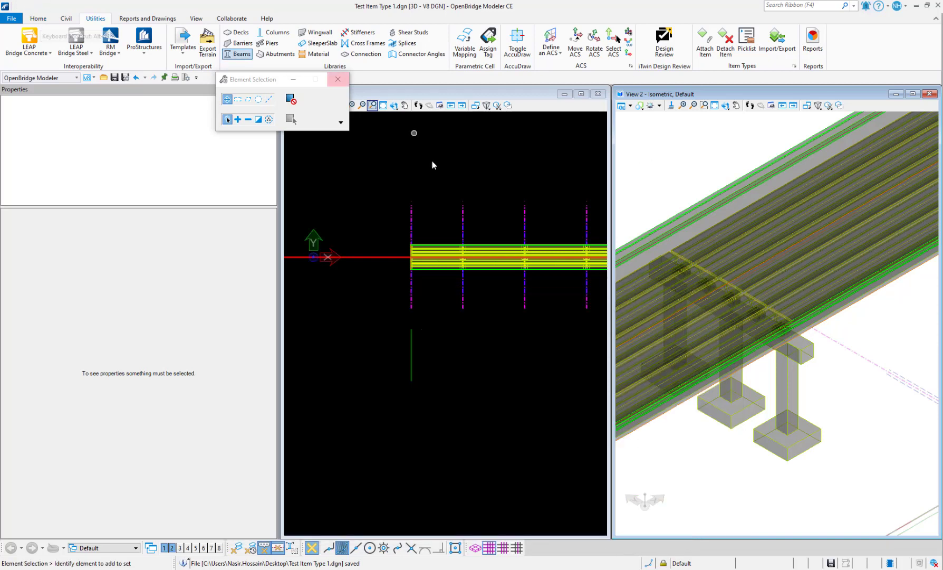
# Step: Select the pier in the isometric view and check whether its Pier Cap Material value offers a picklist
pyautogui.click(51, 19)
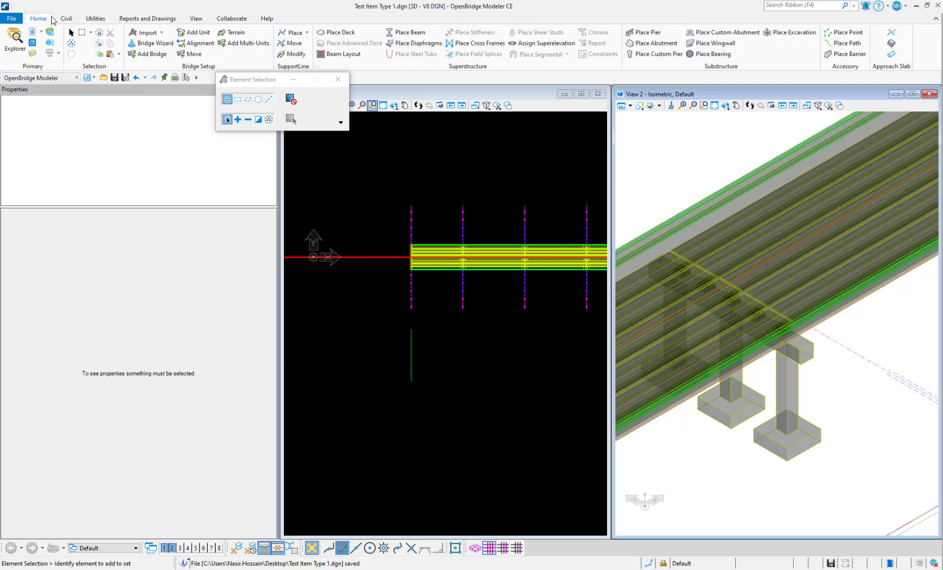
pyautogui.click(788, 385)
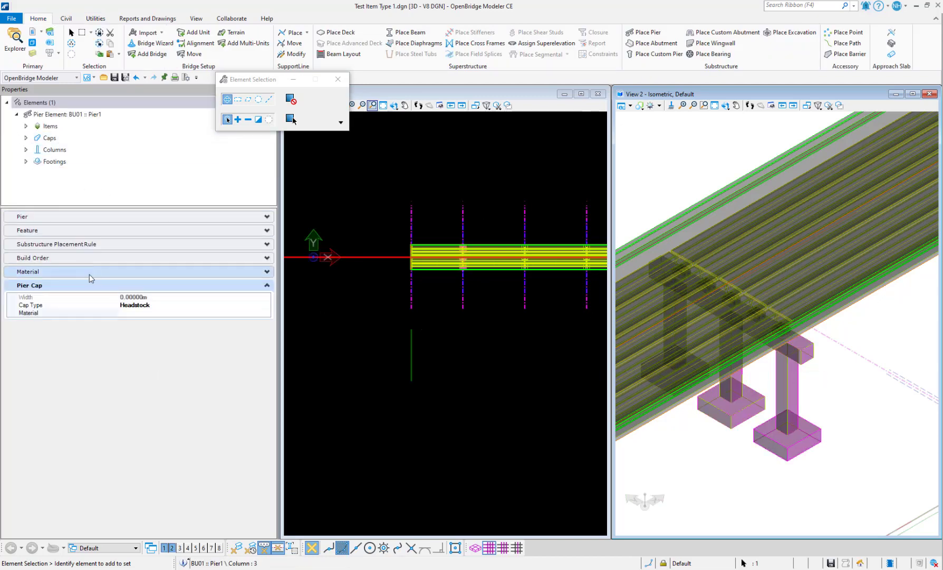
pyautogui.click(65, 313)
pyautogui.click(169, 312)
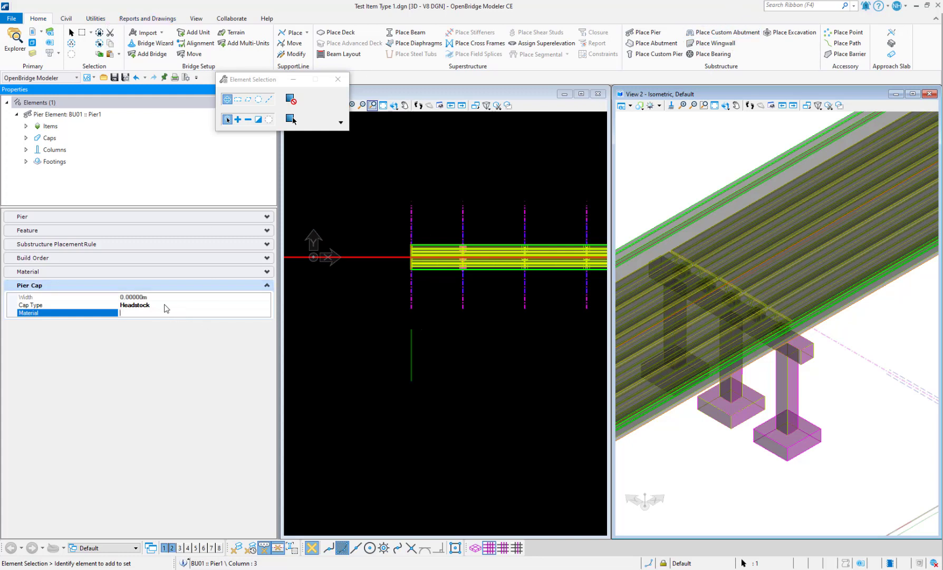
# Step: Set the picklist source of the Material property in Pier1's Pier Cap item type to Dgn Files (*.dgn, *.dgnlib)
pyautogui.click(96, 18)
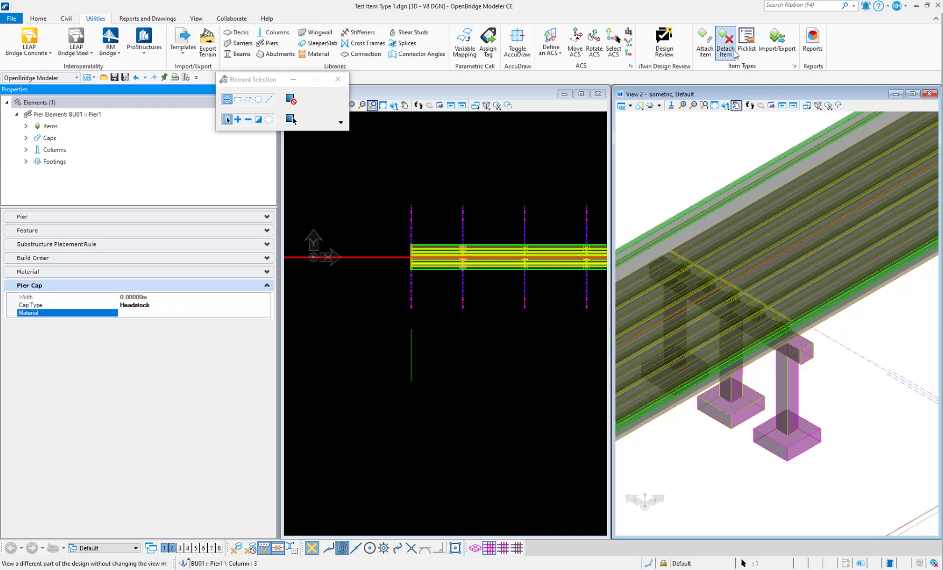
pyautogui.click(705, 50)
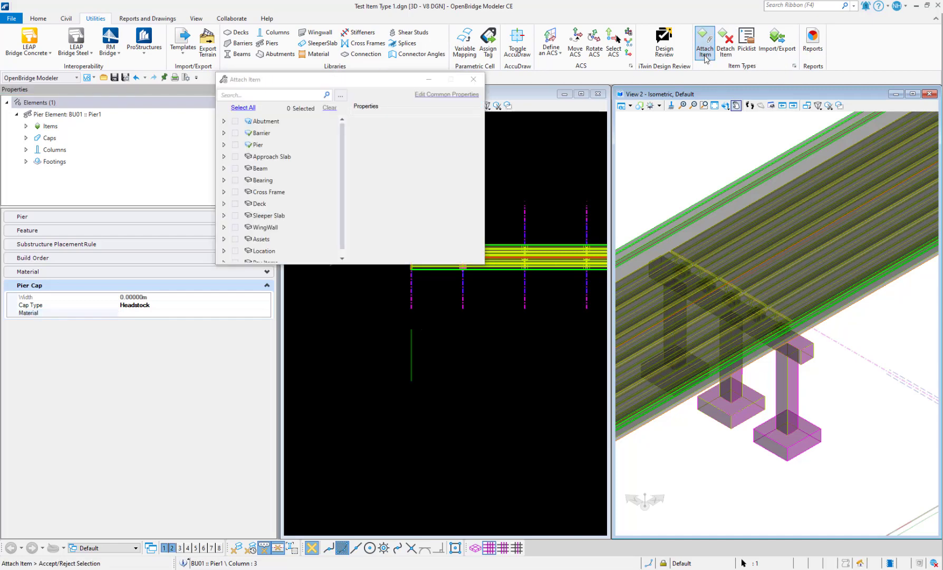
pyautogui.click(473, 80)
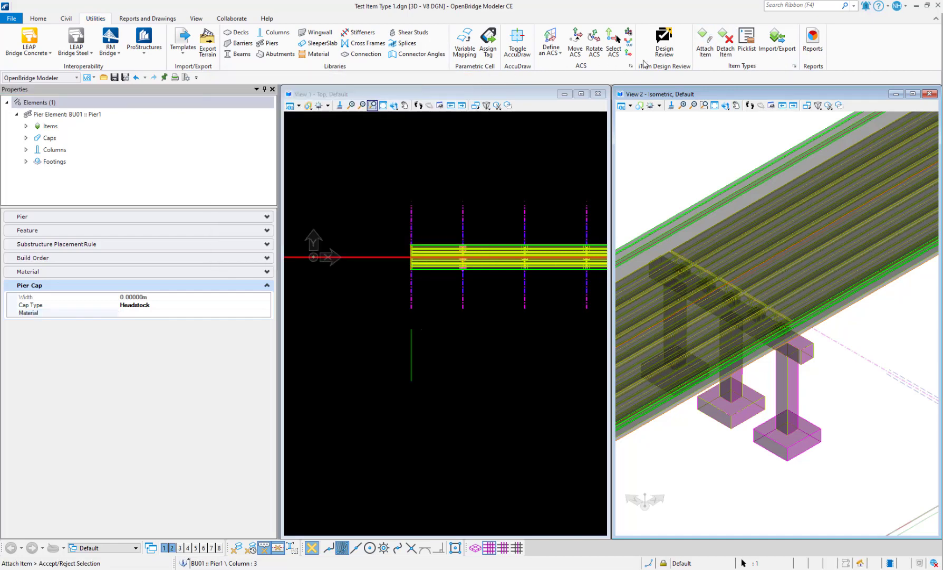
pyautogui.click(794, 66)
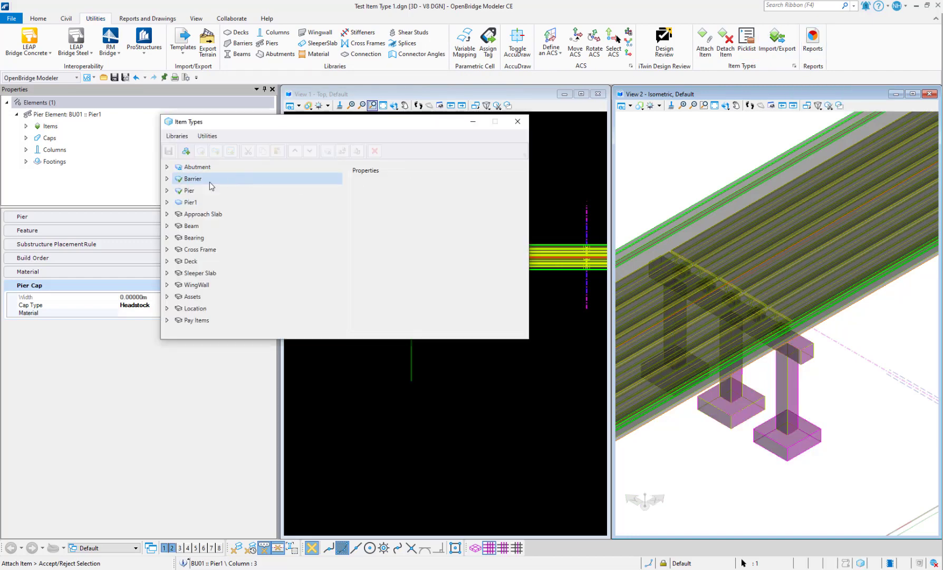
pyautogui.click(166, 203)
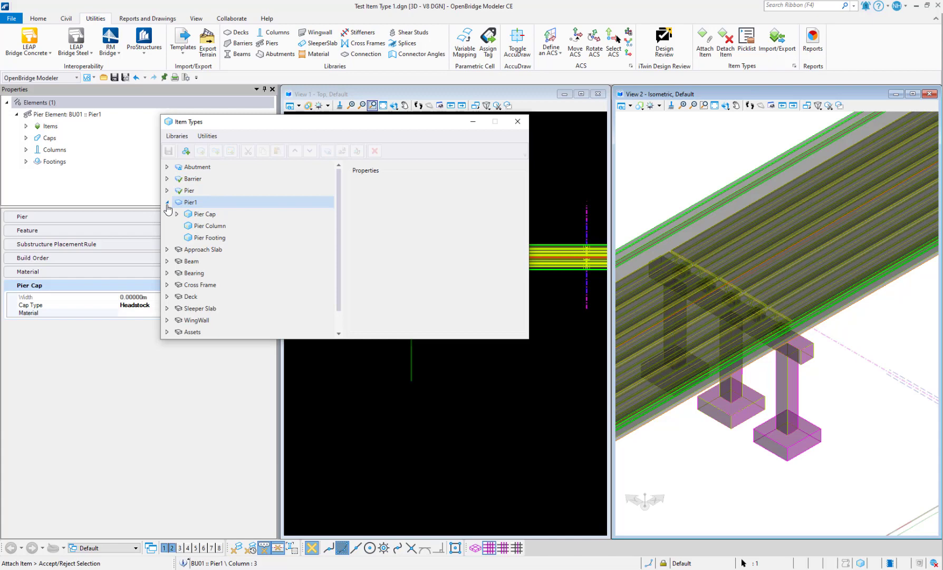
pyautogui.click(174, 214)
pyautogui.click(177, 214)
pyautogui.click(209, 249)
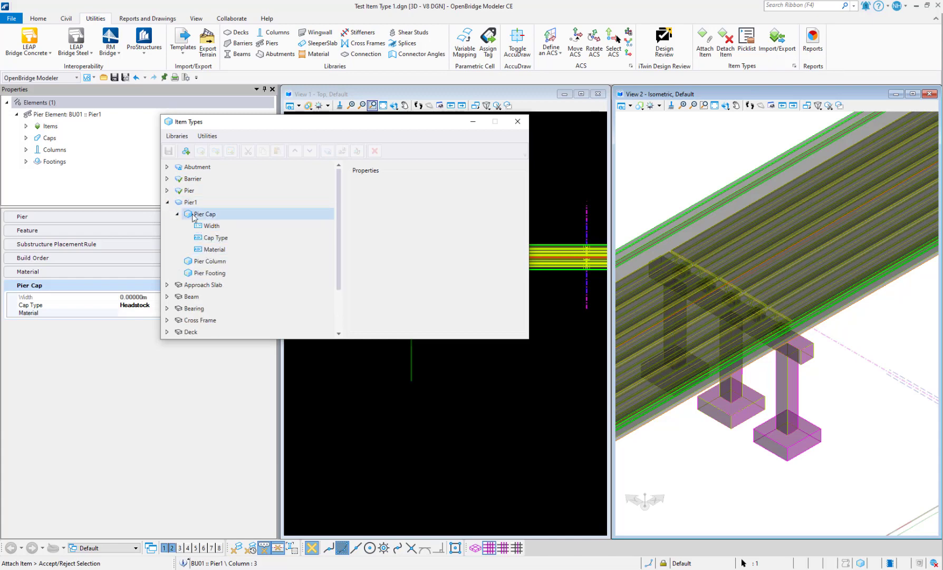
pyautogui.click(211, 253)
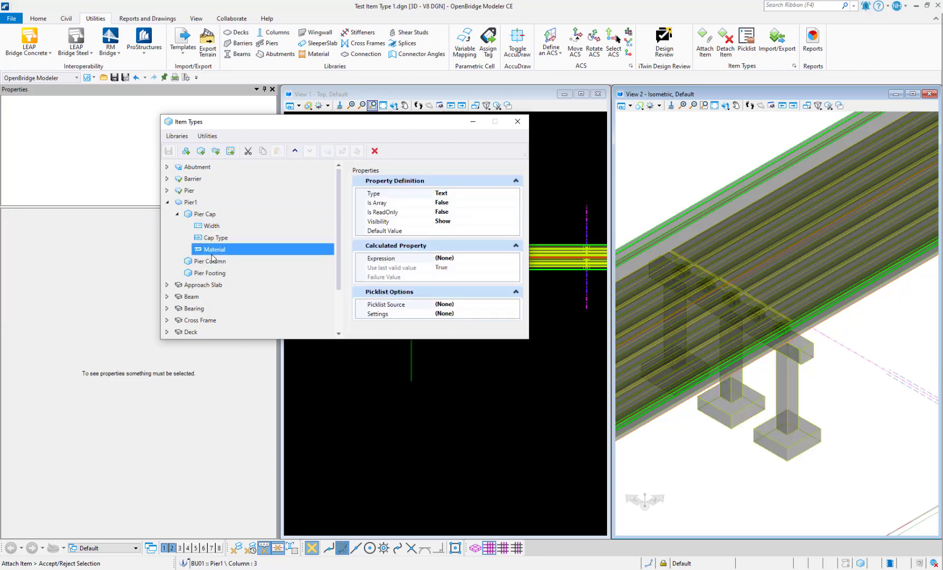
pyautogui.click(460, 306)
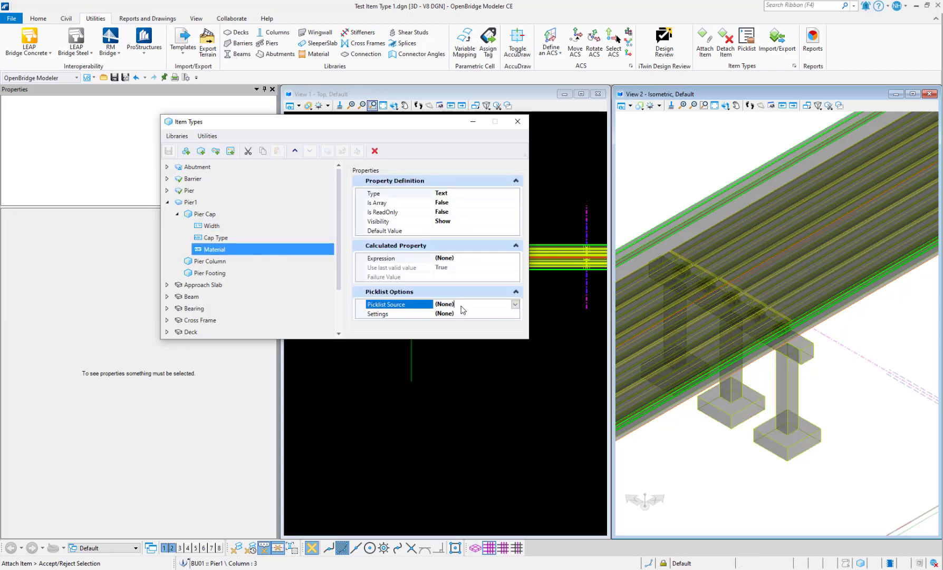
pyautogui.click(515, 304)
pyautogui.click(456, 324)
# Step: Assign the Material picklist to the Material property, then save the item types and close their dialog
pyautogui.click(457, 313)
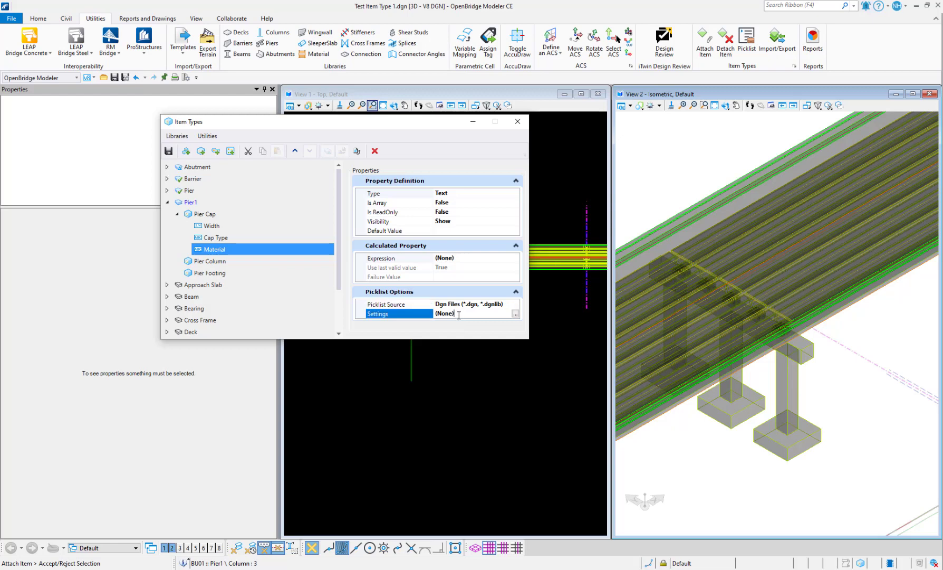
pyautogui.click(514, 314)
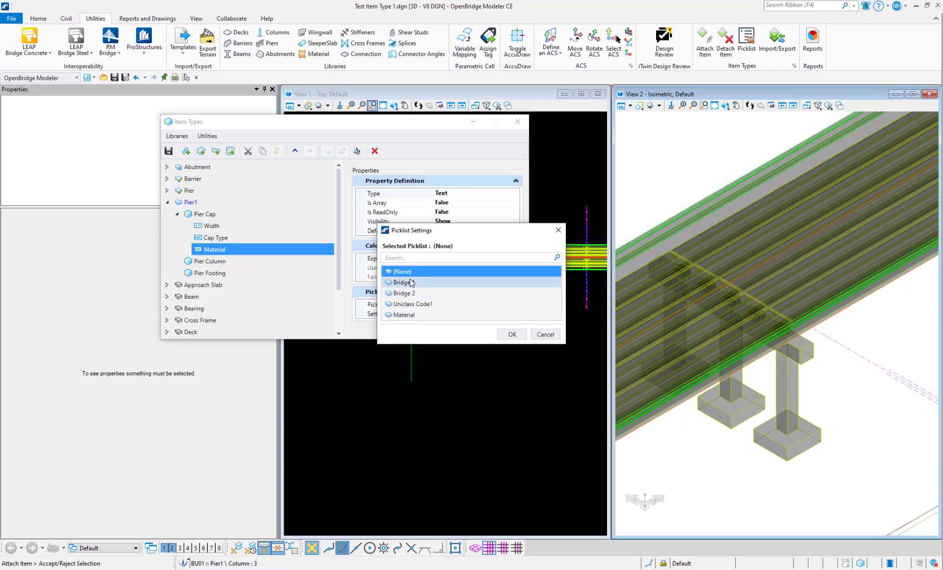
pyautogui.click(404, 314)
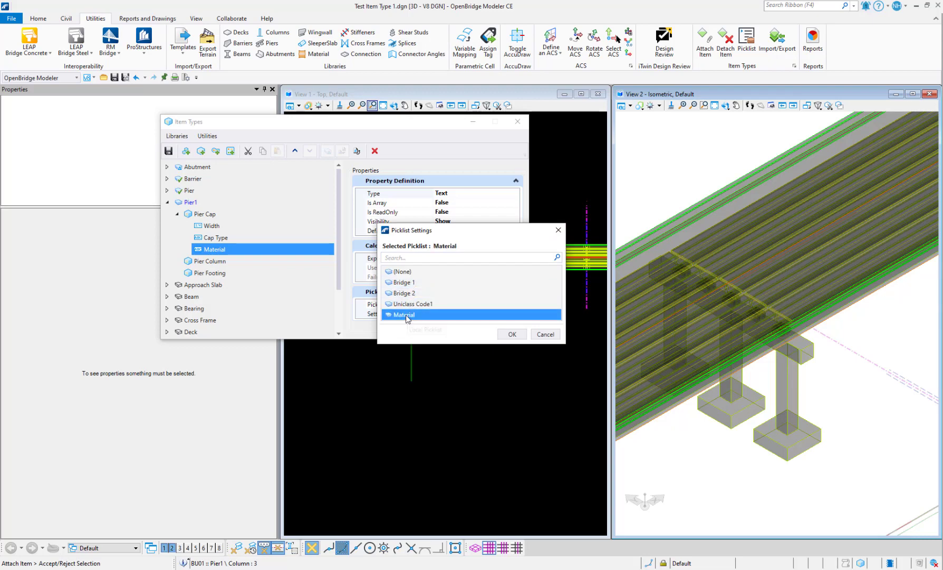
pyautogui.click(517, 336)
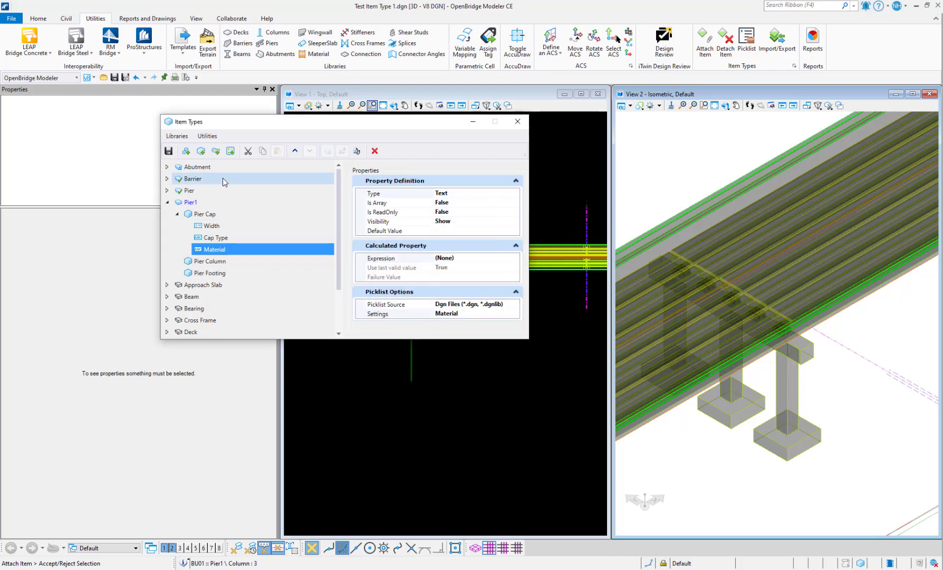
pyautogui.click(168, 152)
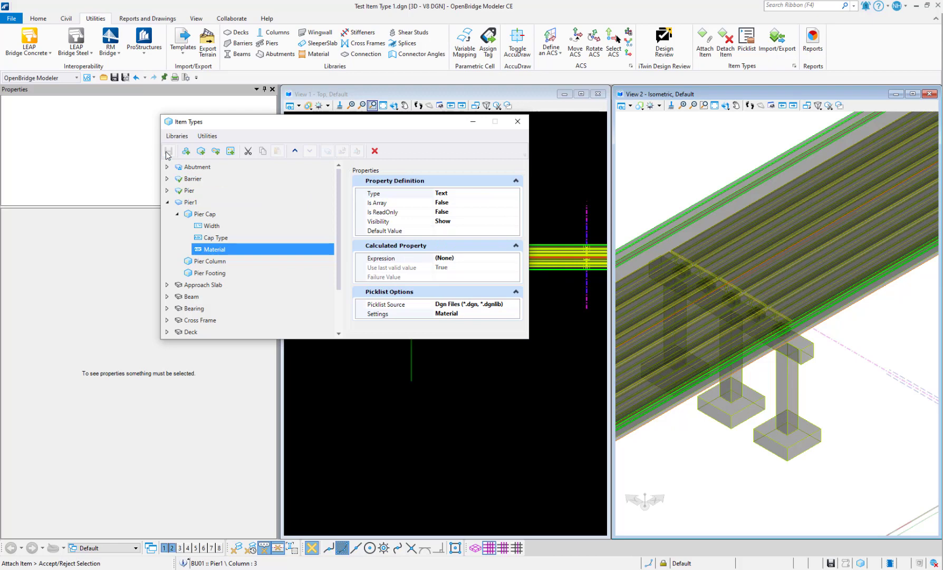
pyautogui.click(516, 123)
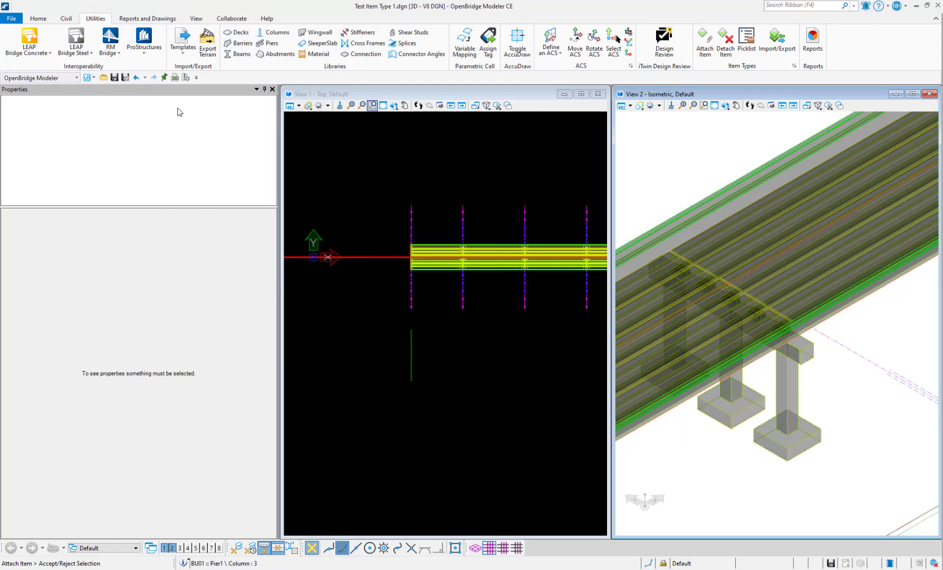
# Step: Select the pier in the isometric view, try Concrete and Timber as its Pier Cap Material, and set it to Steel
pyautogui.click(39, 18)
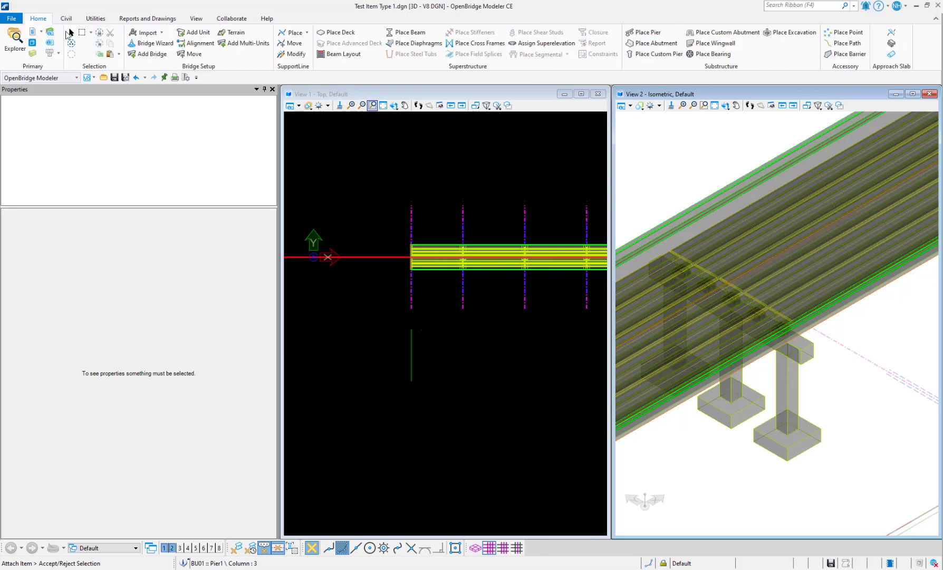
pyautogui.click(70, 33)
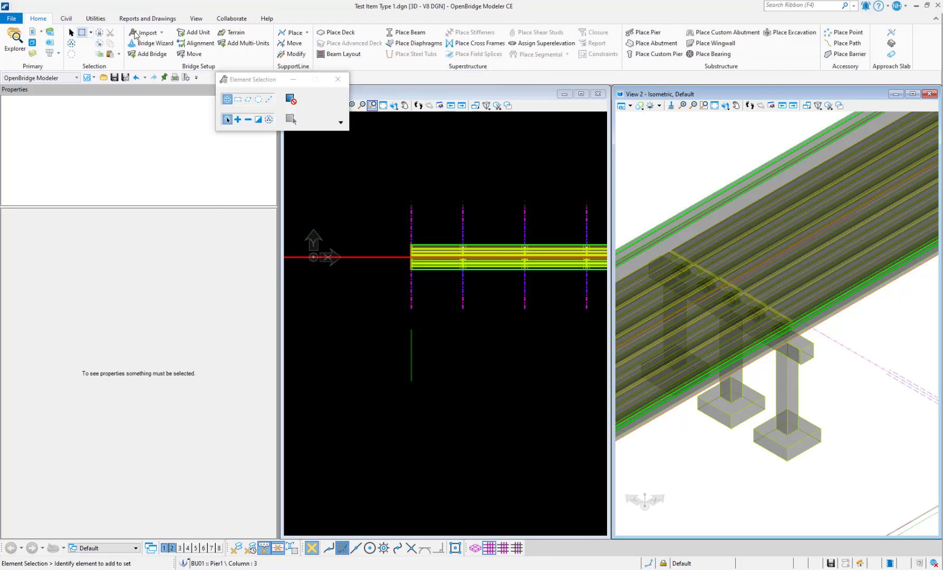
pyautogui.click(781, 405)
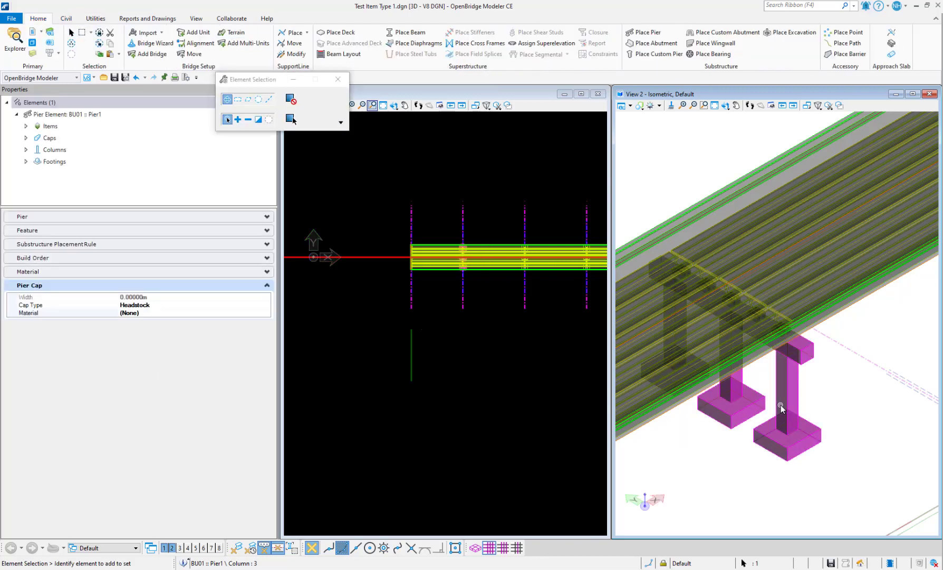
pyautogui.click(146, 315)
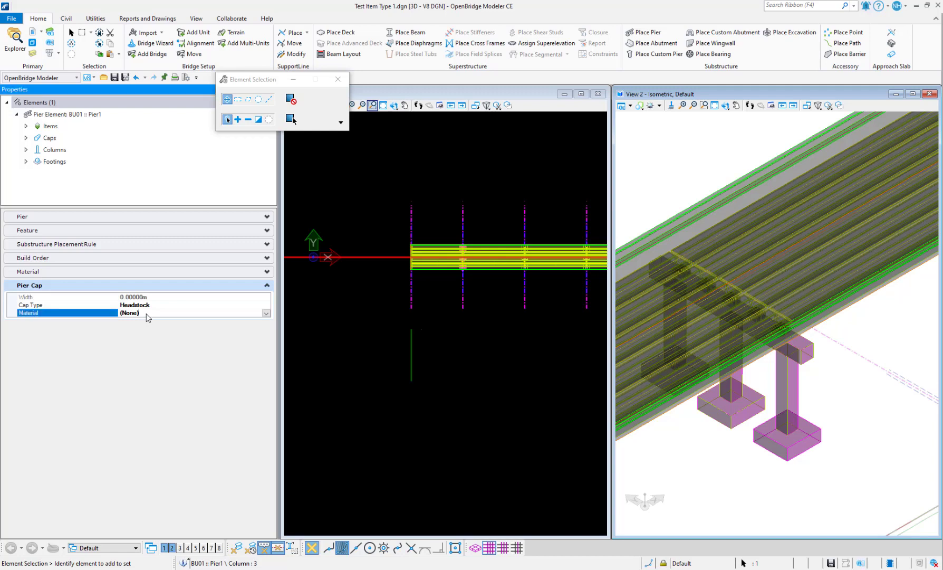
pyautogui.click(267, 313)
pyautogui.click(143, 358)
pyautogui.click(266, 313)
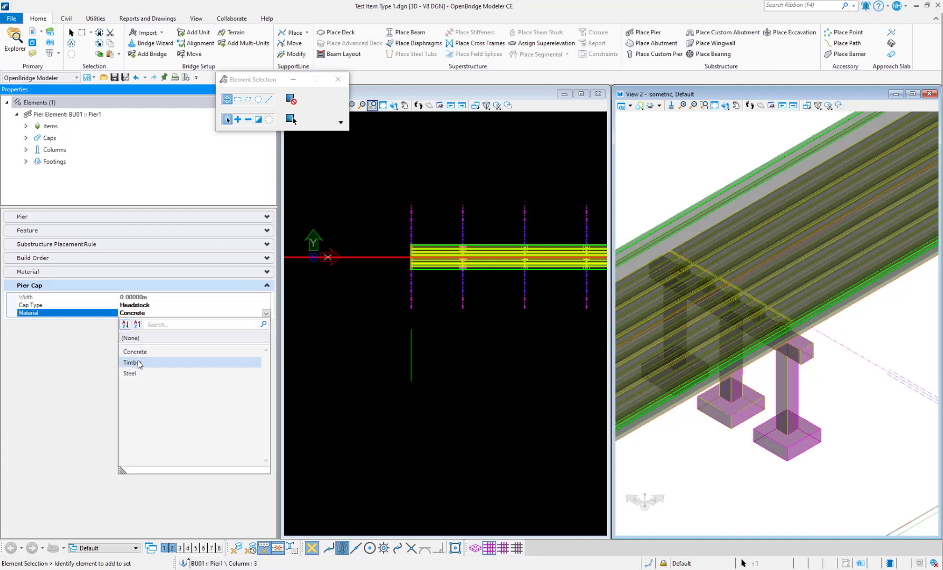
pyautogui.click(142, 365)
pyautogui.click(267, 314)
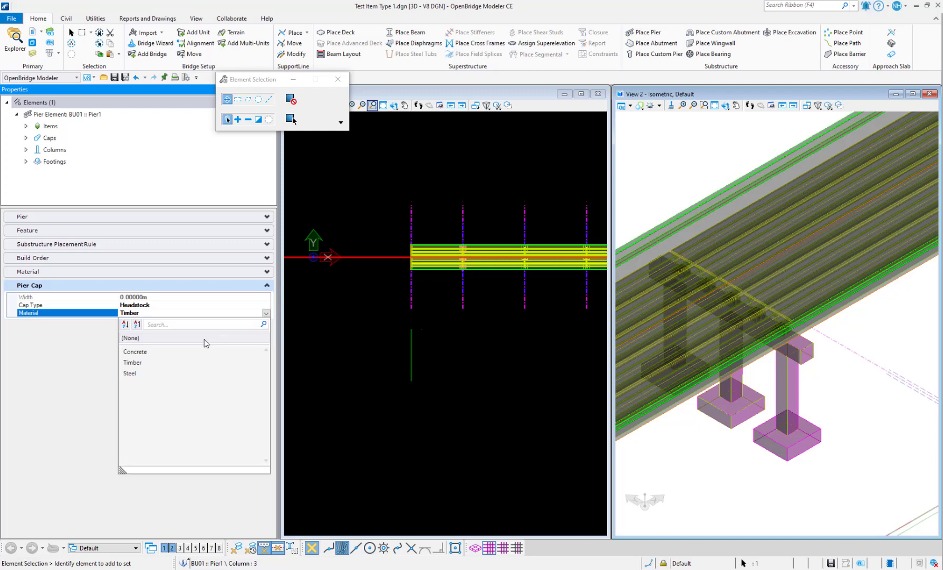
pyautogui.click(147, 374)
pyautogui.click(410, 418)
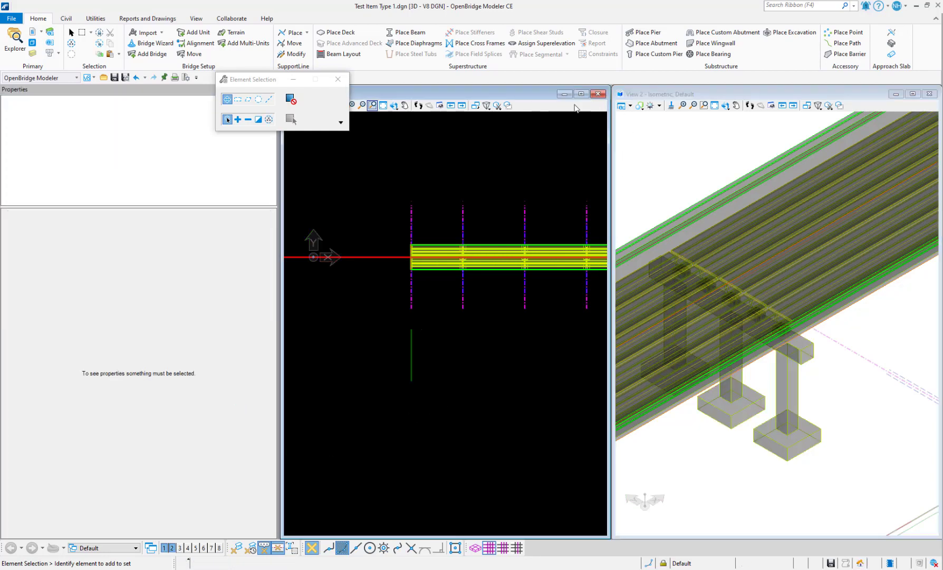
# Step: Reselect the pier and review the choices offered for its Pier Cap Material
pyautogui.click(789, 413)
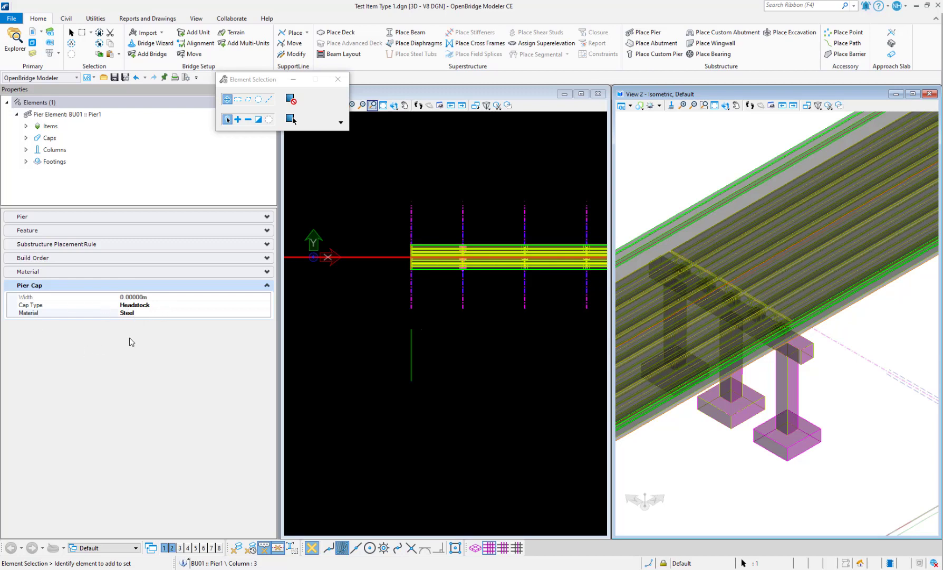
pyautogui.click(214, 312)
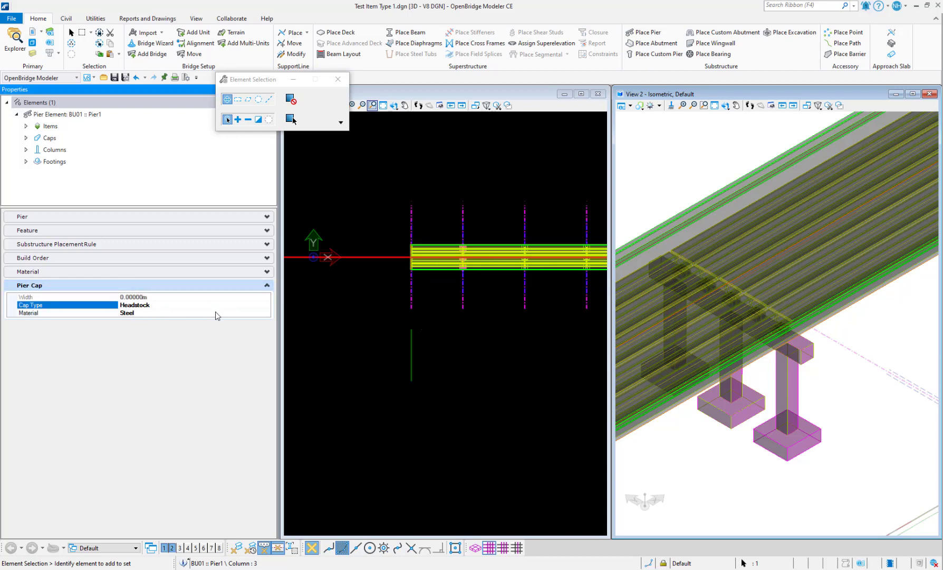
pyautogui.click(266, 313)
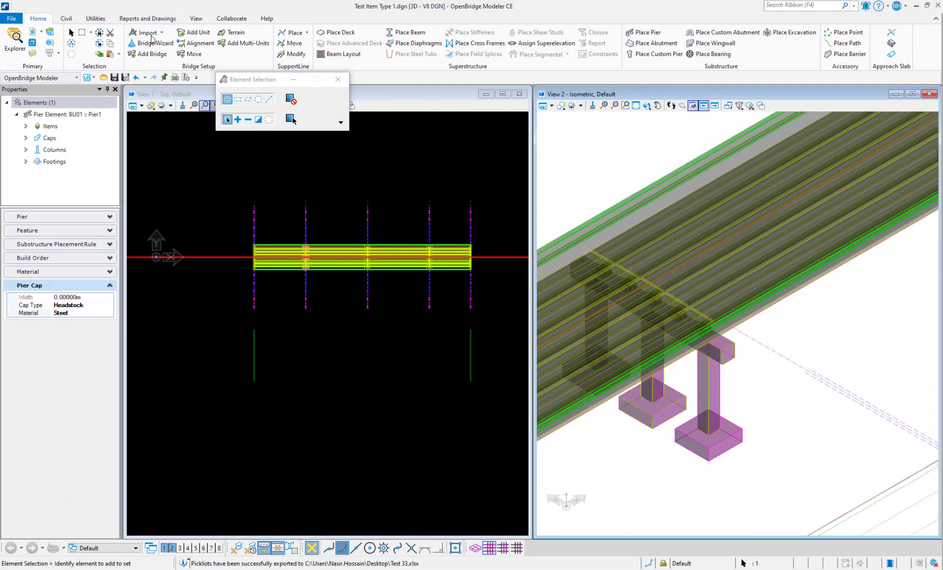
# Step: Open the picklist manager and add a new picklist named Testpick
pyautogui.click(100, 23)
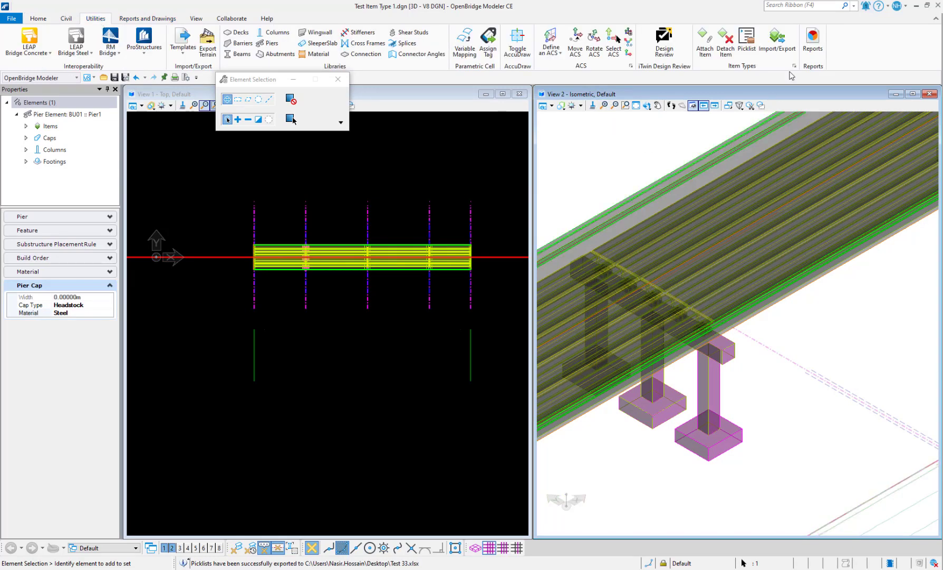
pyautogui.click(747, 42)
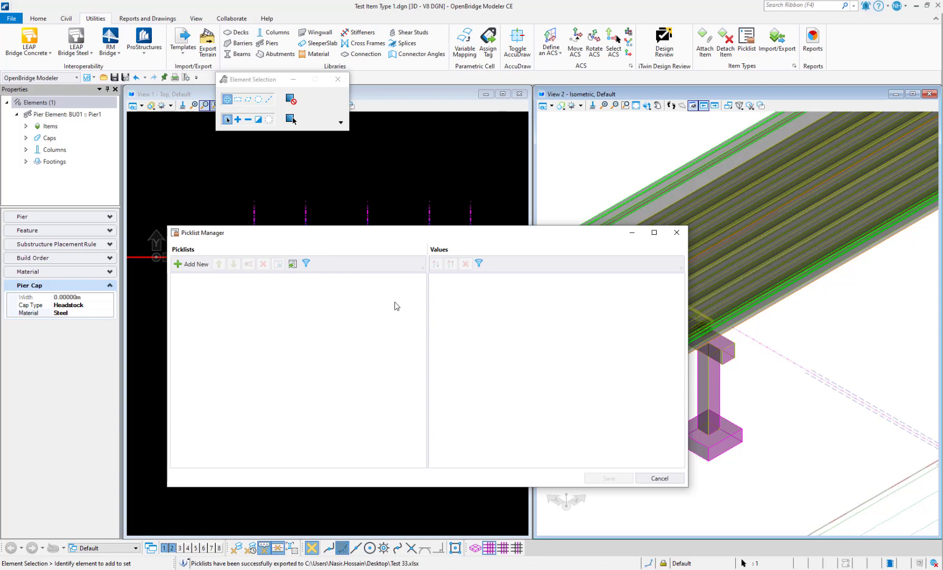
pyautogui.click(202, 271)
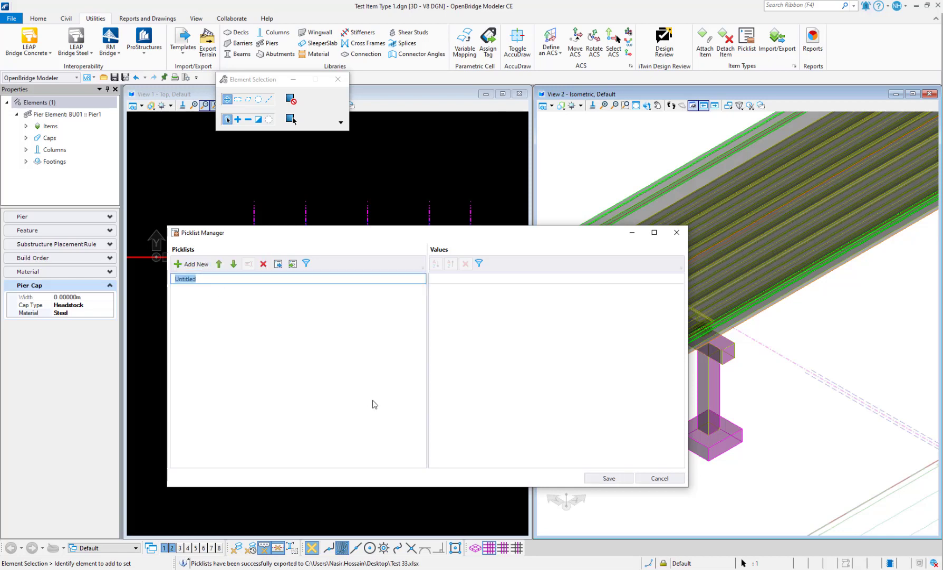
pyautogui.write('Testpick')
# Step: Add the value material to the Testpick picklist and save the picklists
pyautogui.click(452, 281)
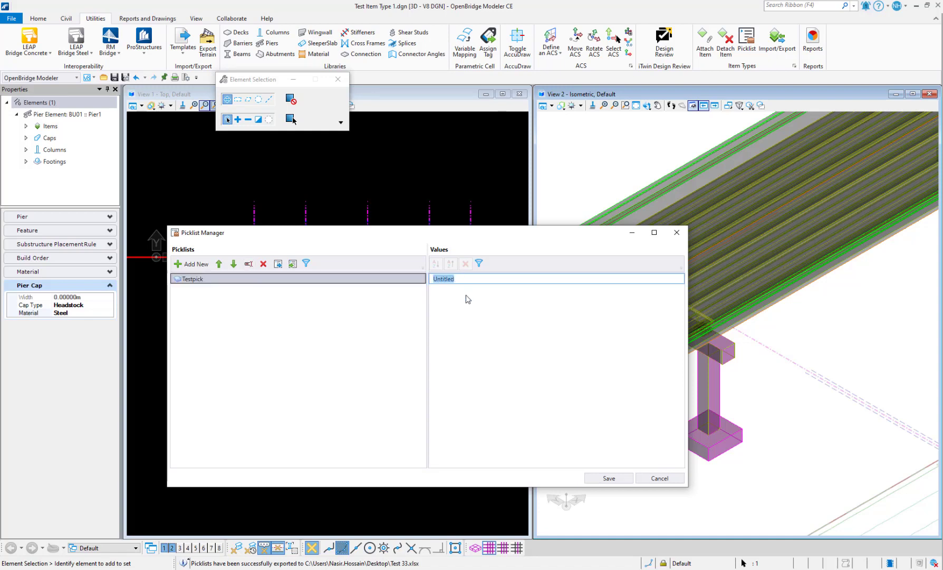
pyautogui.write('material')
pyautogui.click(386, 334)
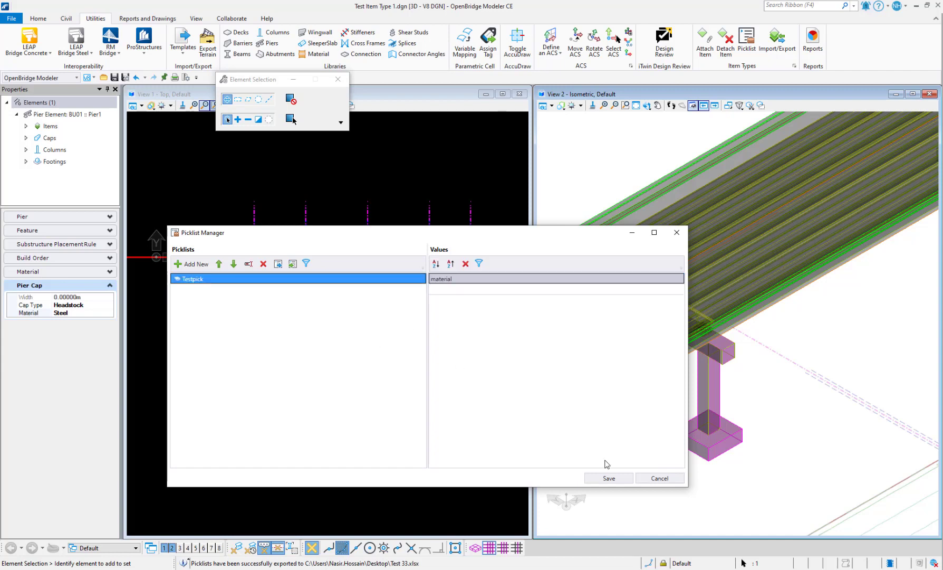
pyautogui.doubleClick(469, 279)
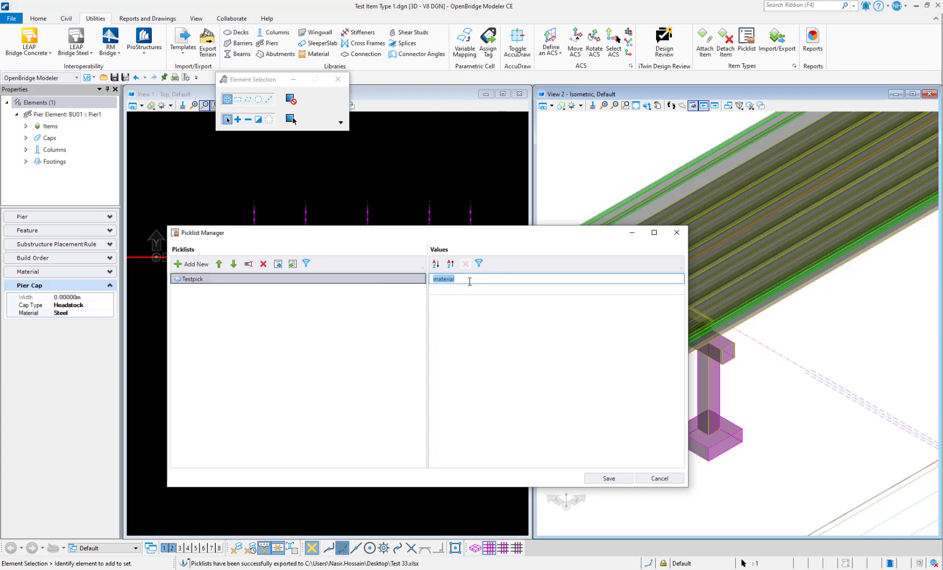
pyautogui.click(620, 478)
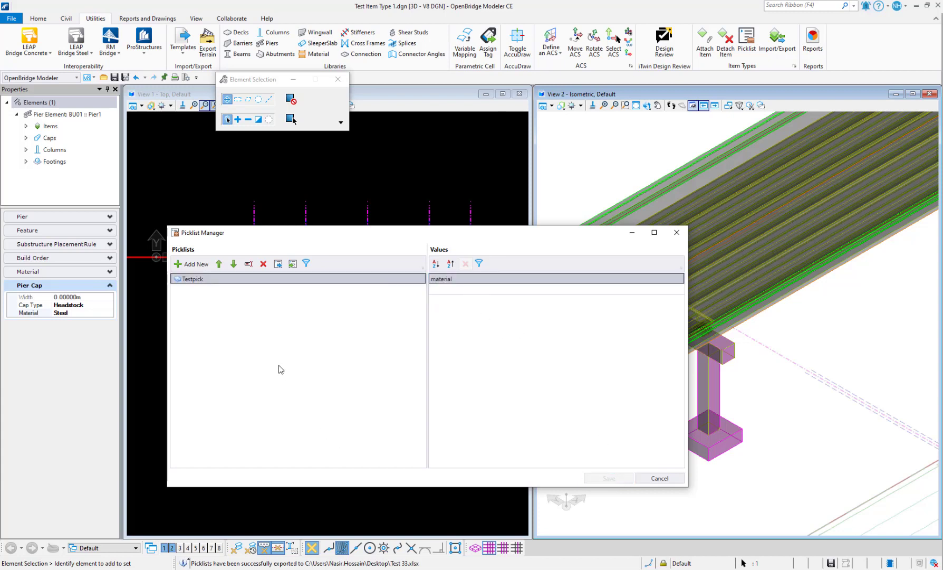
# Step: Export the picklists to the Desktop as an Excel file named Testpicklist
pyautogui.click(279, 263)
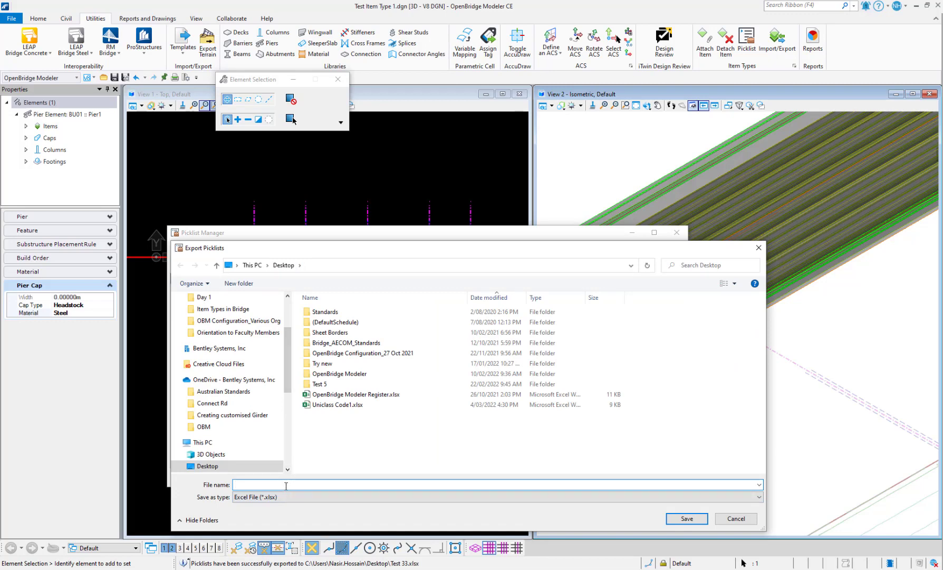
pyautogui.write('Test')
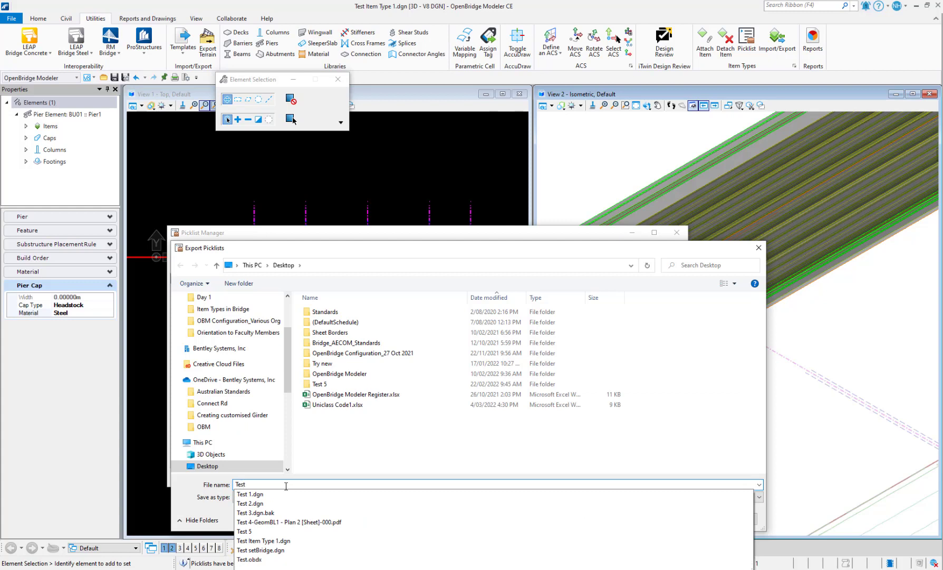
pyautogui.write('picklist')
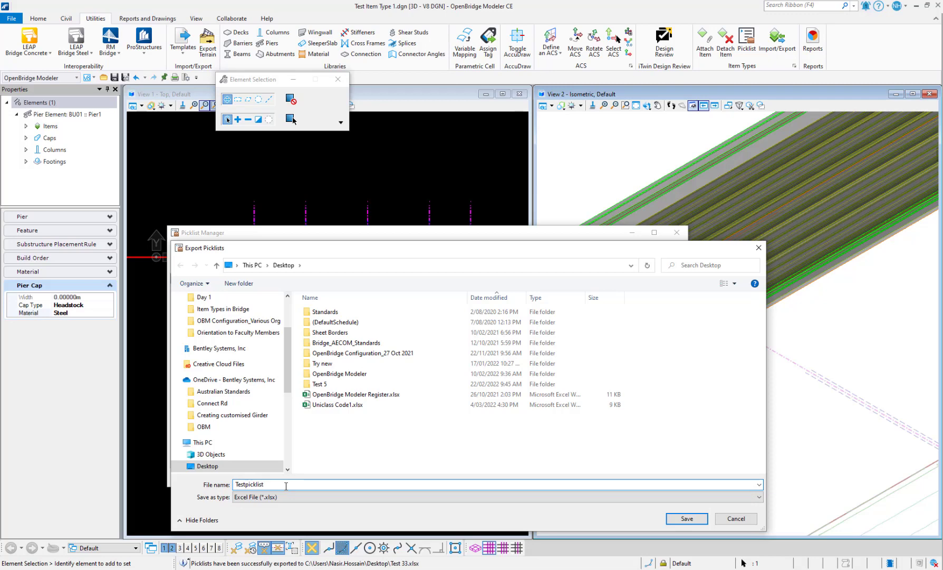
pyautogui.click(687, 520)
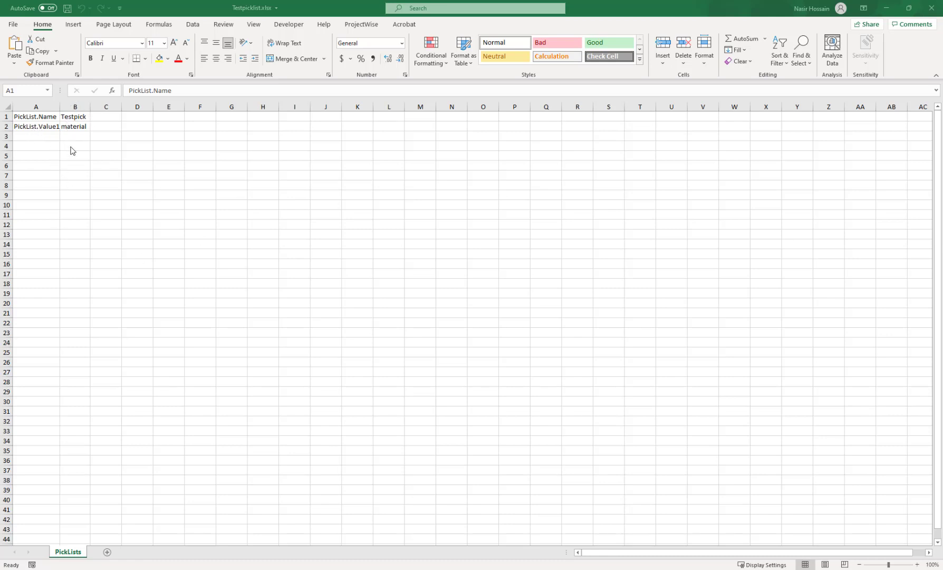
# Step: In the exported Testpicklist workbook in Excel, replace the picklist name in cell B1 with material
pyautogui.click(39, 130)
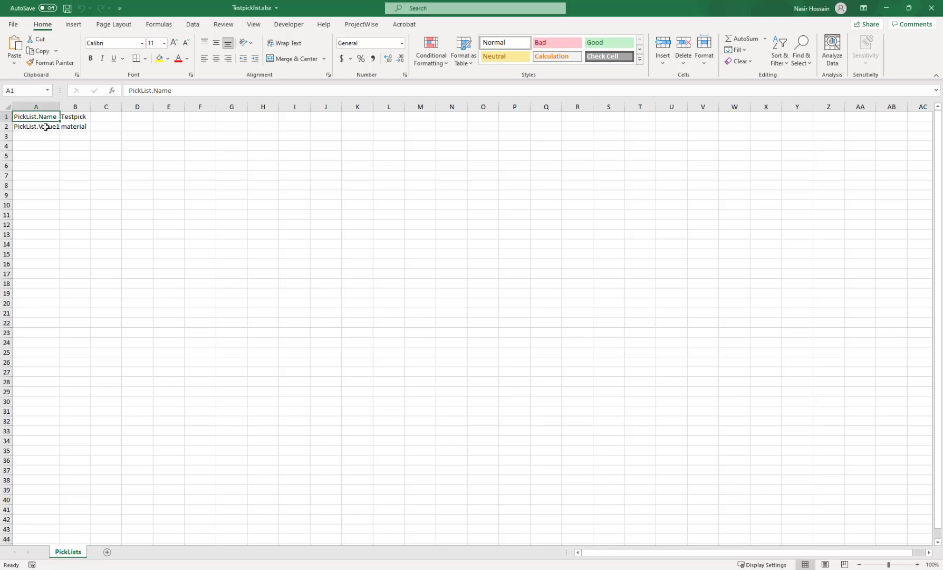
pyautogui.click(45, 127)
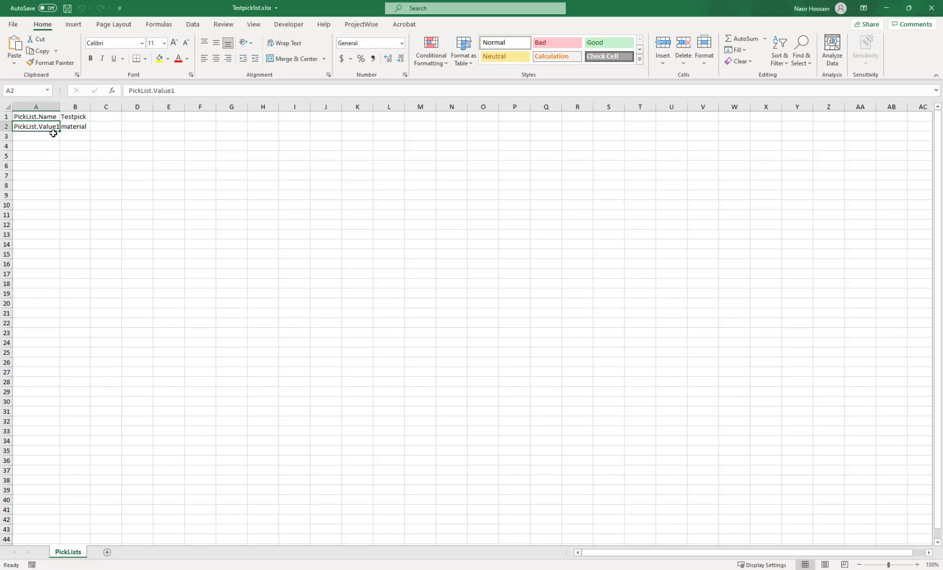
pyautogui.click(72, 115)
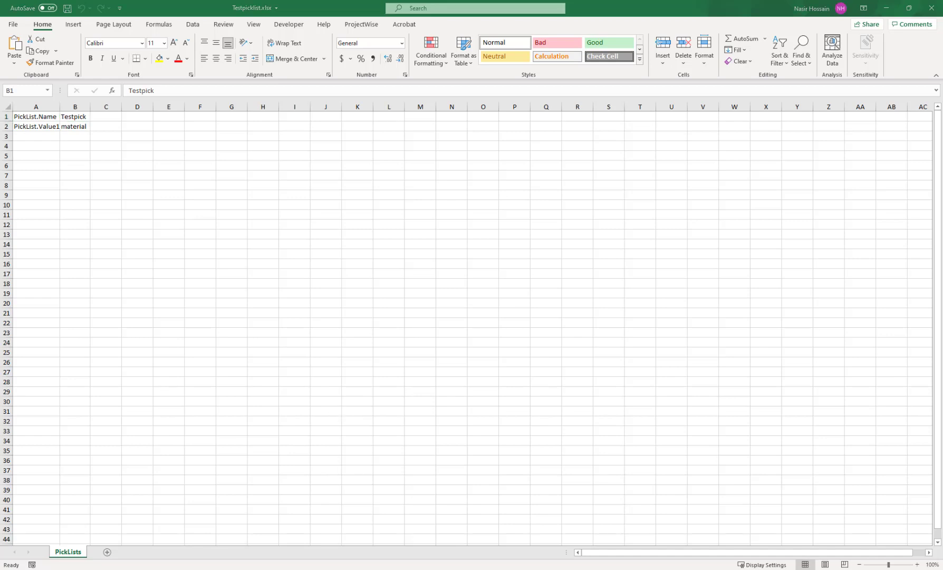
pyautogui.click(81, 118)
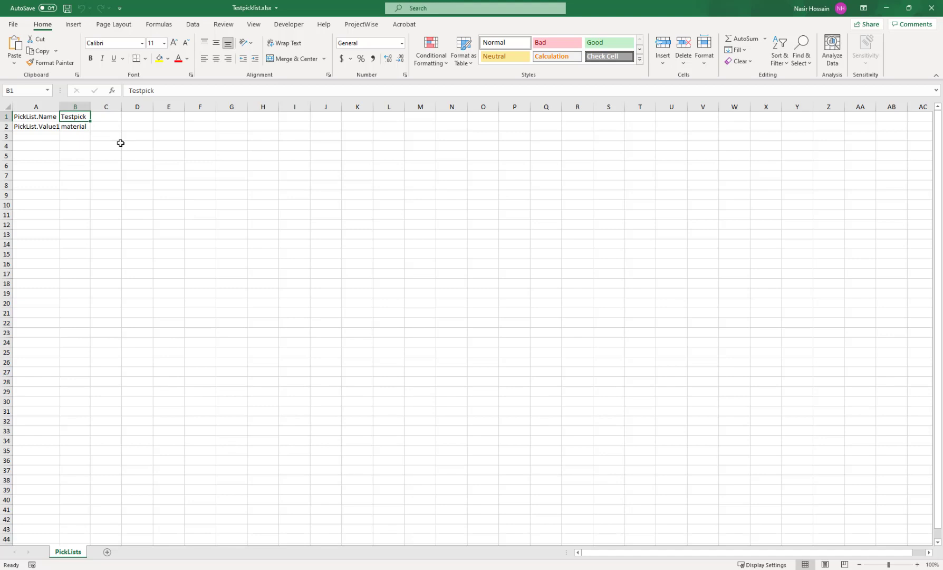
pyautogui.write('Material')
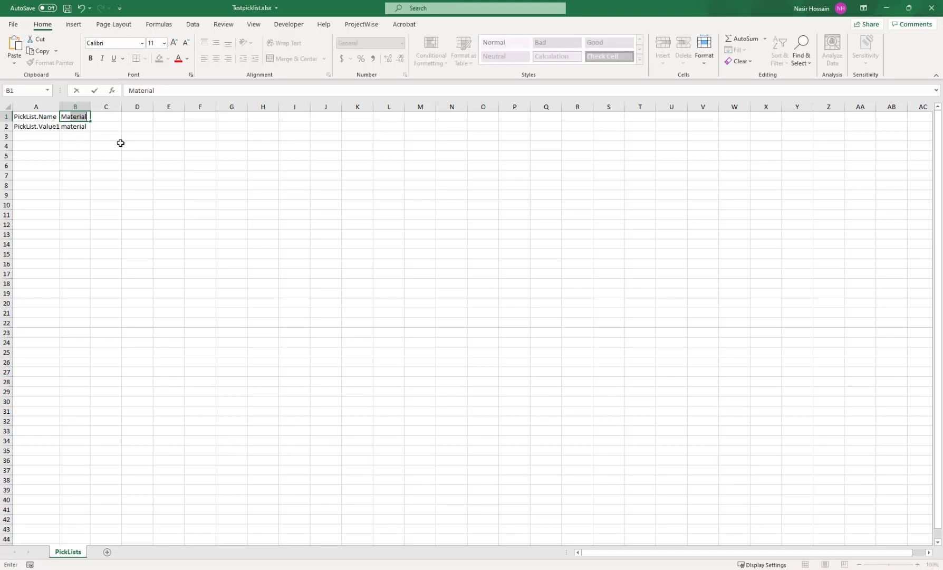
pyautogui.press('Return')
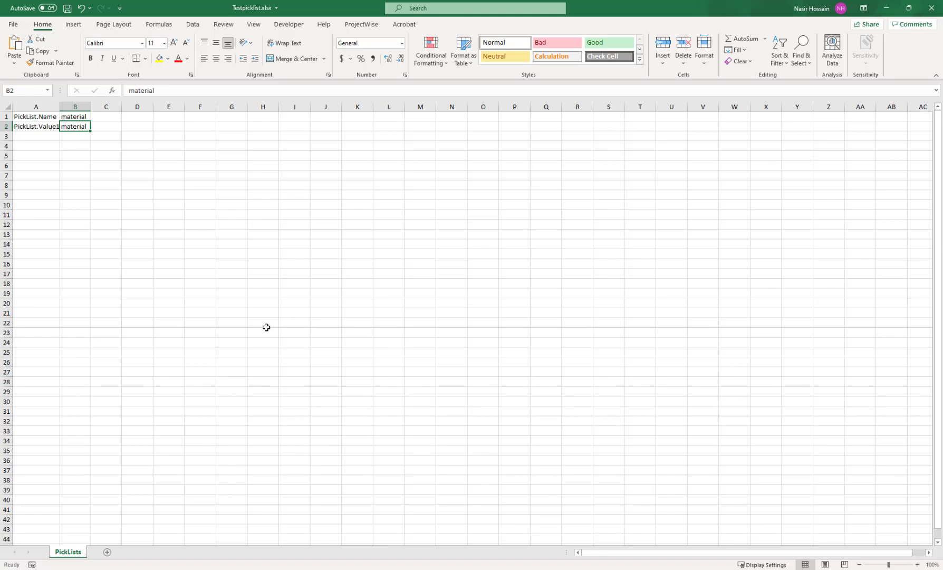
# Step: Enter the picklist values Concrete, Steel and Timber in cells B2 to B4
pyautogui.write('Concre')
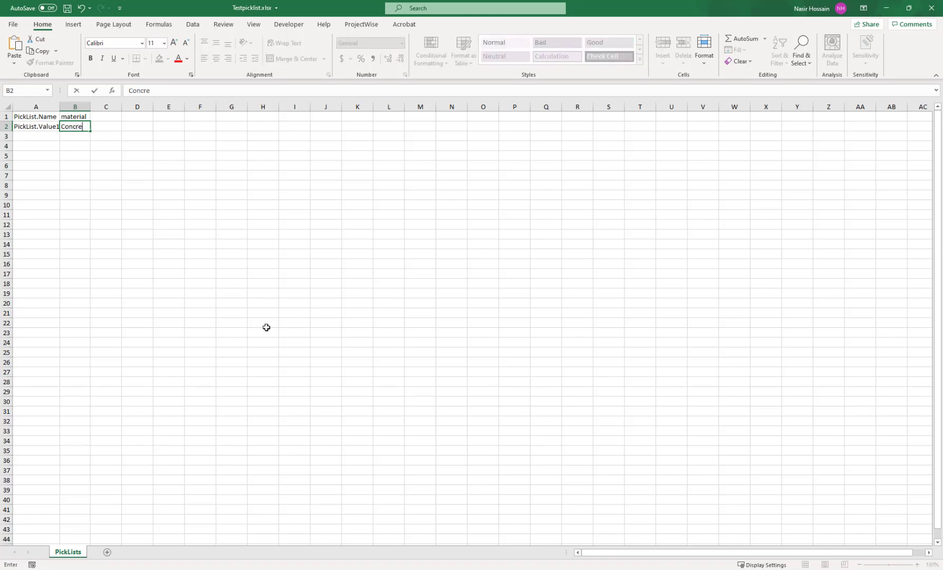
pyautogui.write('te')
pyautogui.press('Return')
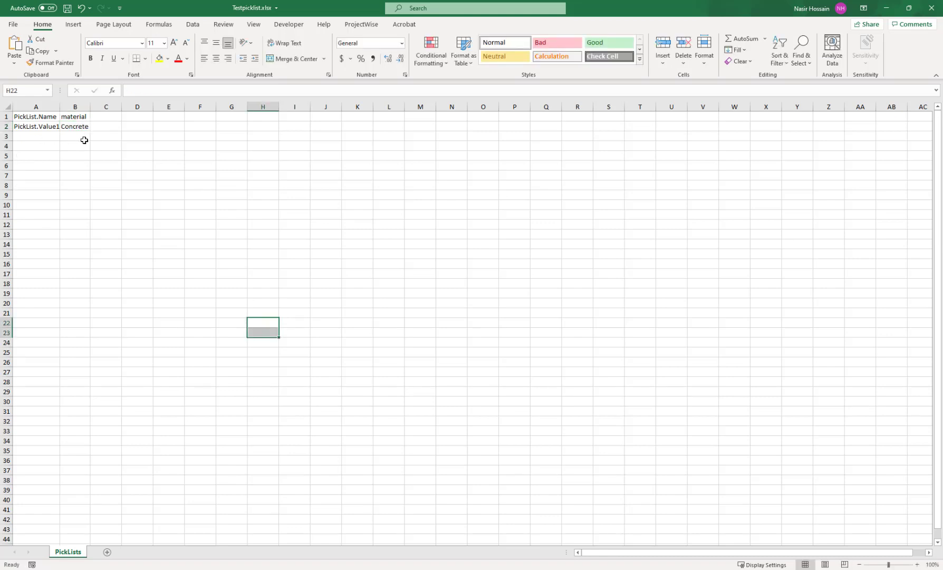
pyautogui.write('Steel')
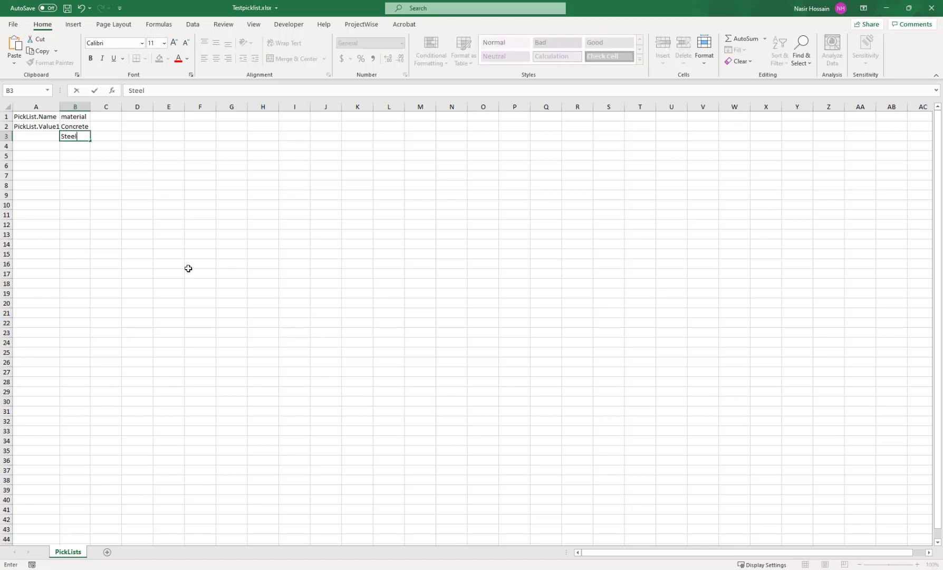
pyautogui.click(189, 268)
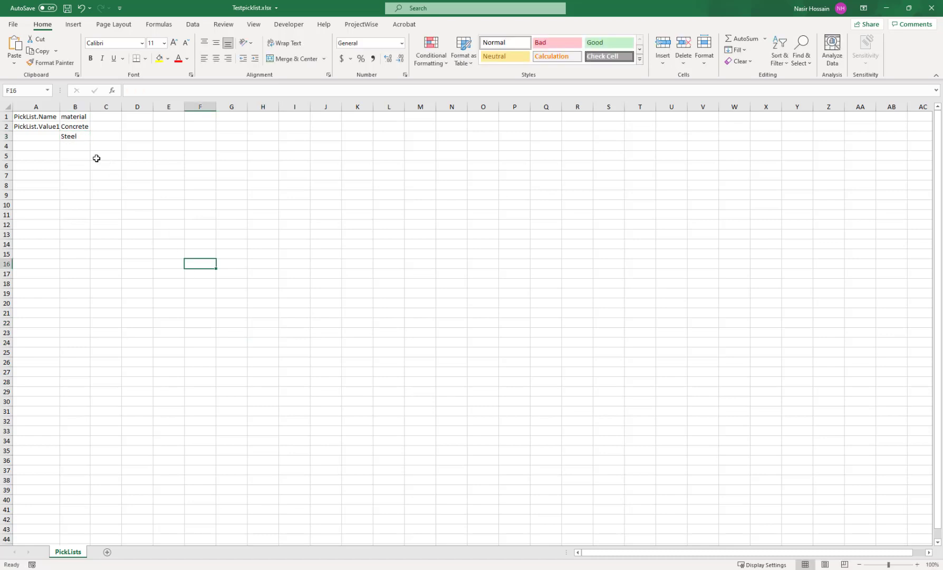
pyautogui.click(82, 146)
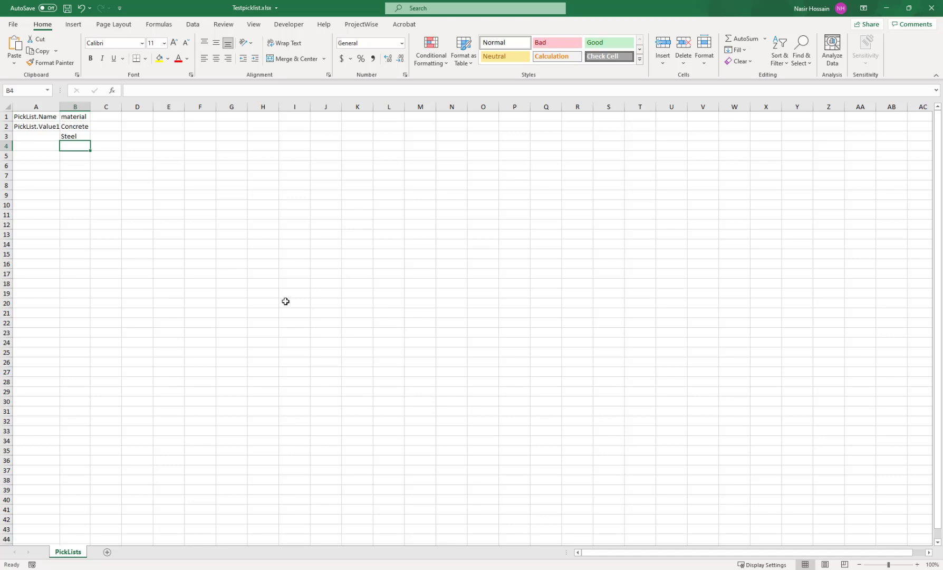
pyautogui.write('Timber')
pyautogui.click(286, 302)
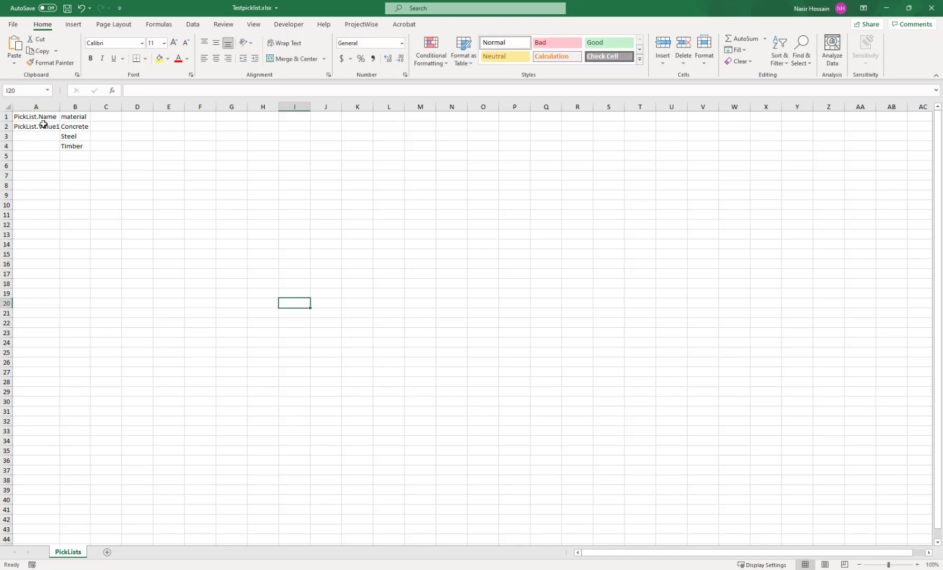
# Step: Fill the PickList.Value1 label down to A4 so the rows read PickList.Value2 and PickList.Value3, and save the workbook
pyautogui.click(43, 126)
pyautogui.moveTo(60, 130); pyautogui.dragTo(59, 151)
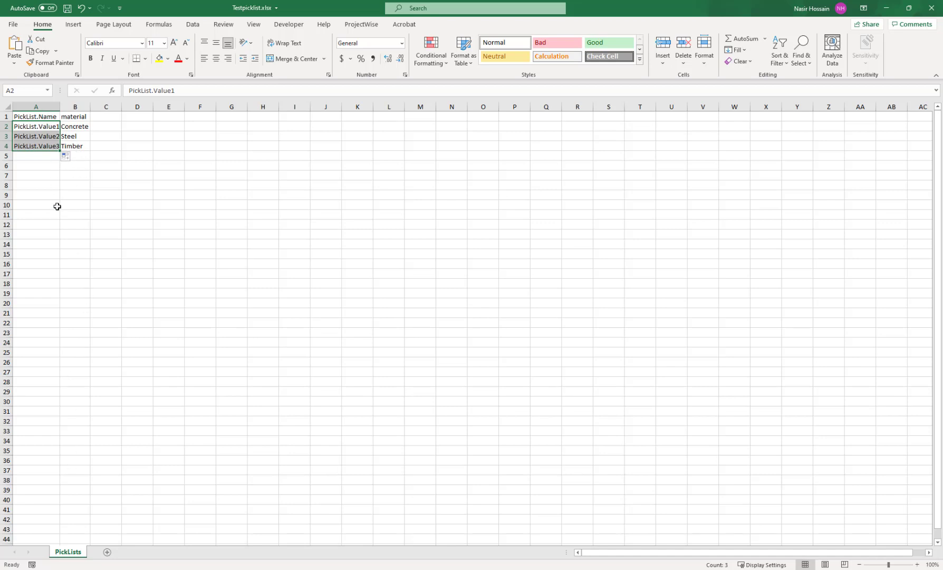
pyautogui.click(115, 224)
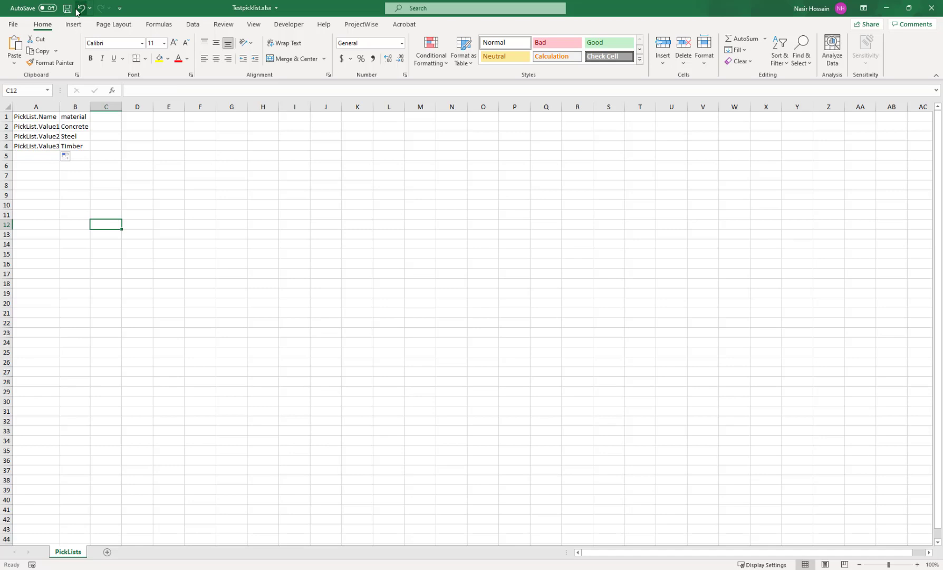
pyautogui.click(68, 9)
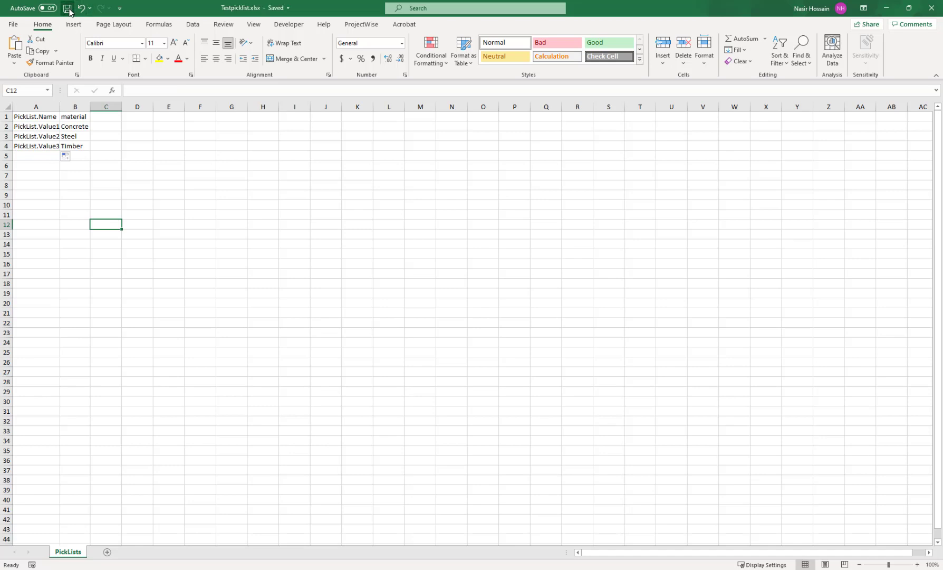
# Step: Capitalise the picklist name in cell B1 as Material, save the workbook and close it
pyautogui.doubleClick(64, 115)
pyautogui.press('Delete')
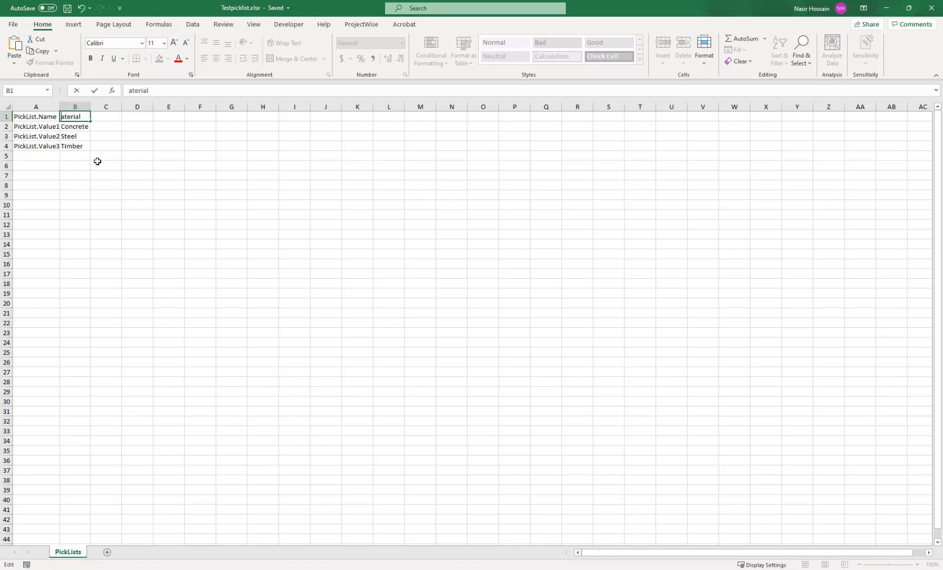
pyautogui.write('M')
pyautogui.click(180, 283)
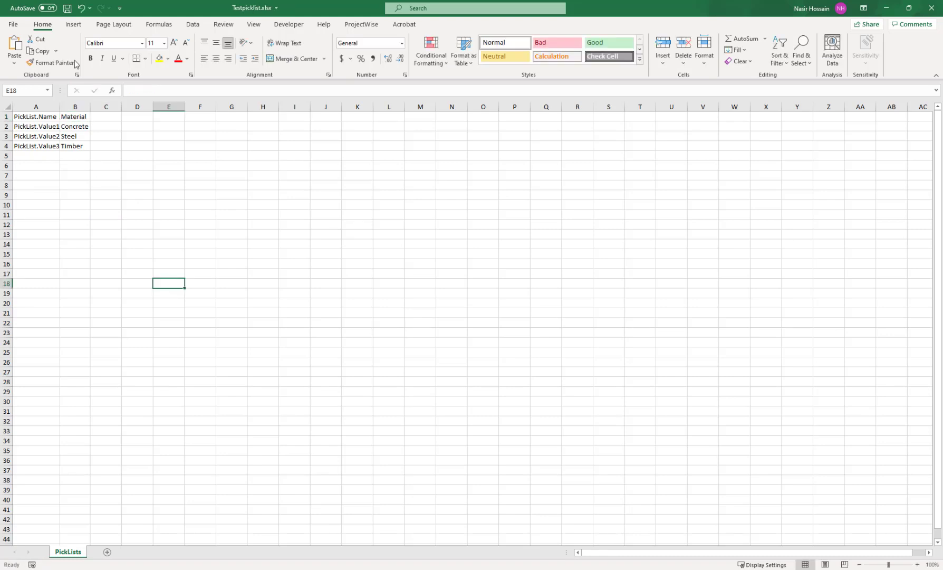
pyautogui.click(68, 9)
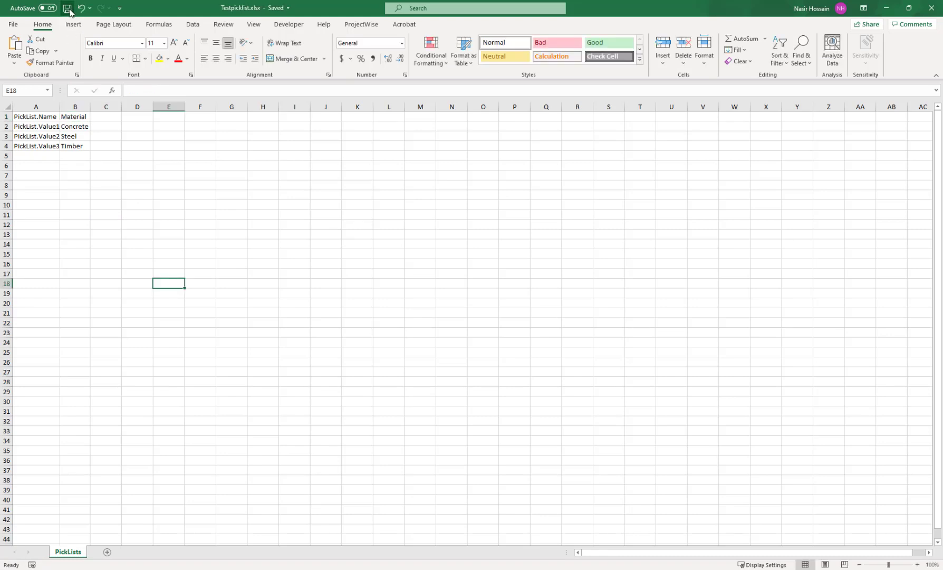
pyautogui.click(925, 7)
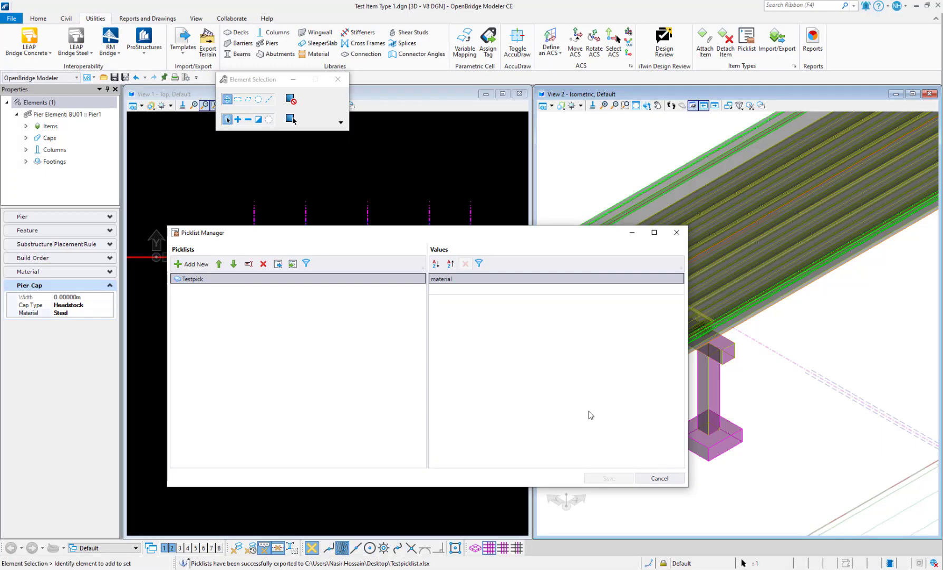
# Step: Import Testpicklist.xlsx from the Desktop into the OpenBridge Modeler picklist manager, review the Material picklist's values, and close the manager
pyautogui.click(281, 349)
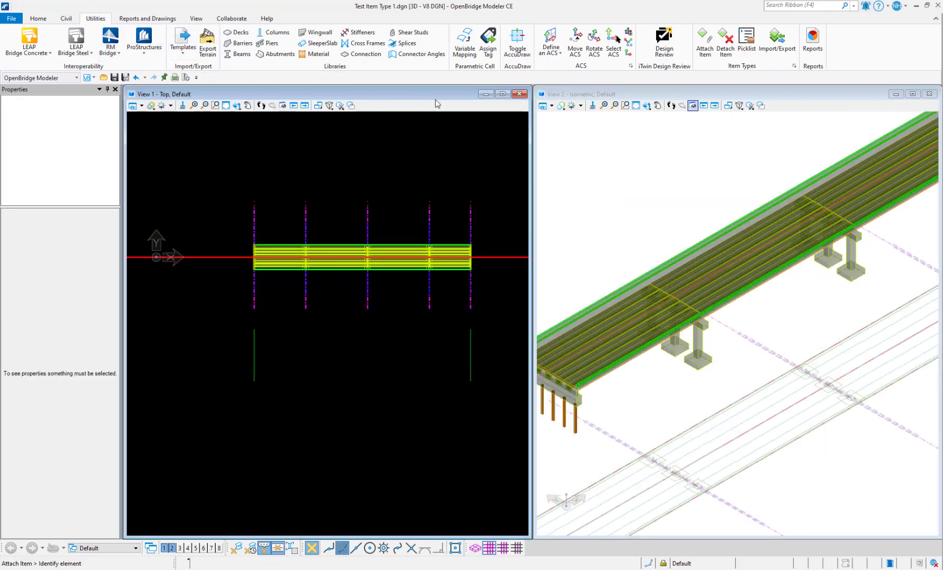
pyautogui.click(751, 47)
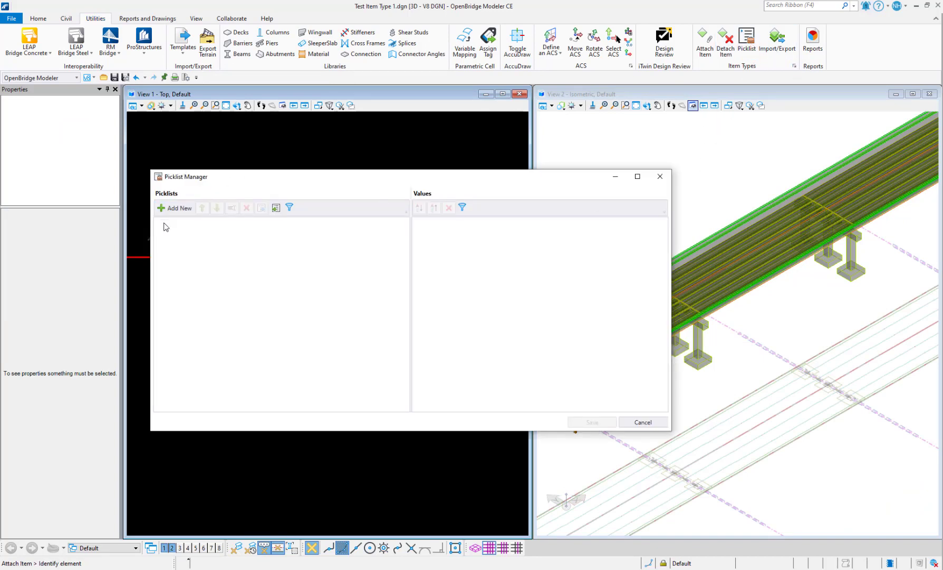
pyautogui.click(173, 209)
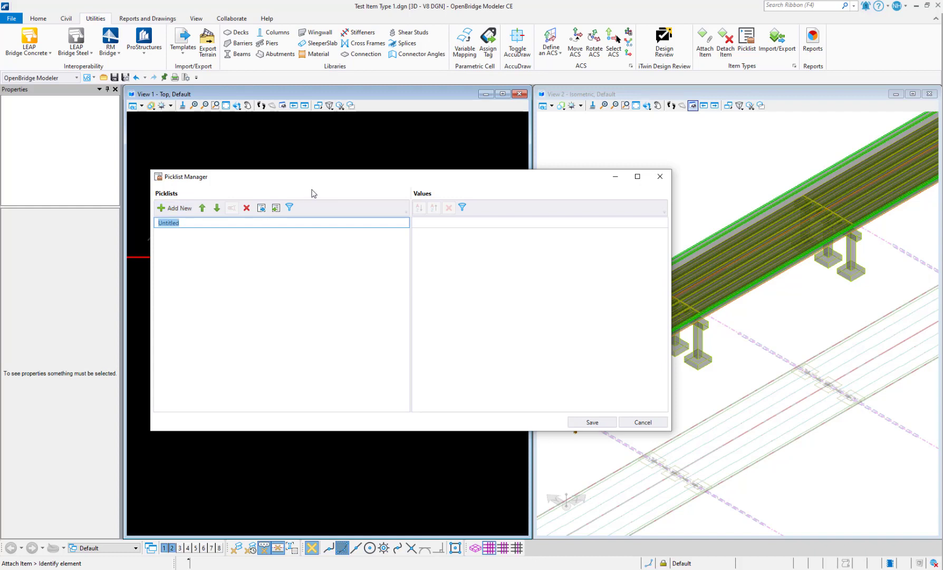
pyautogui.click(246, 208)
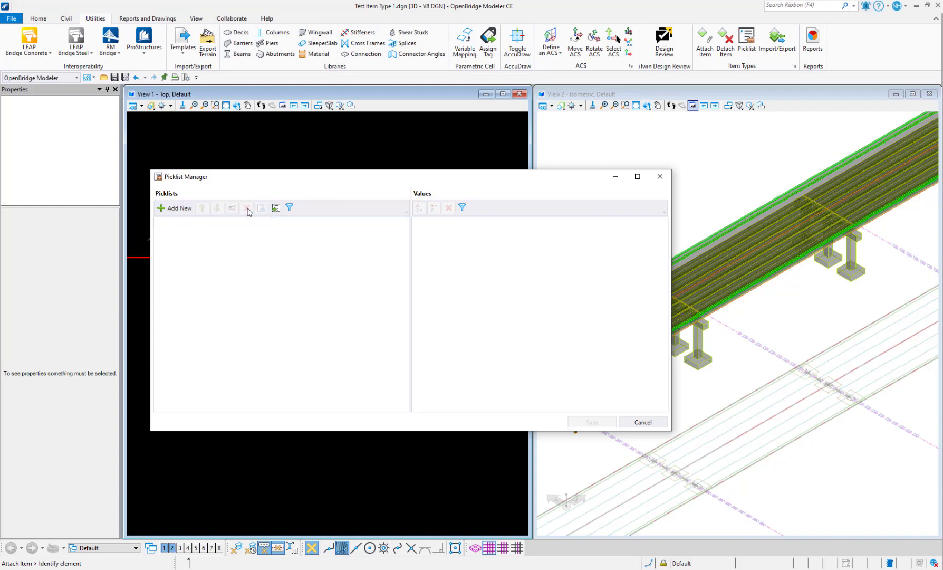
pyautogui.click(276, 209)
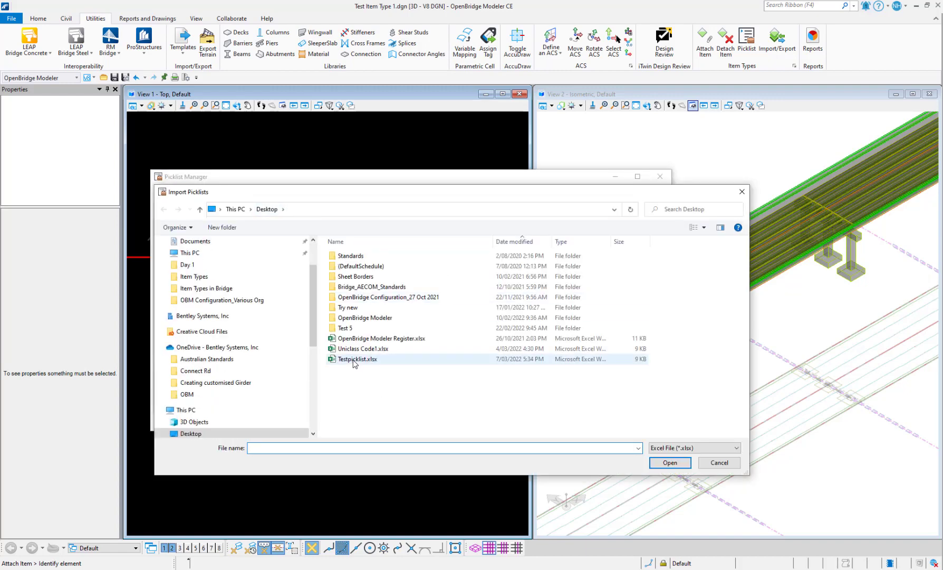
pyautogui.click(354, 360)
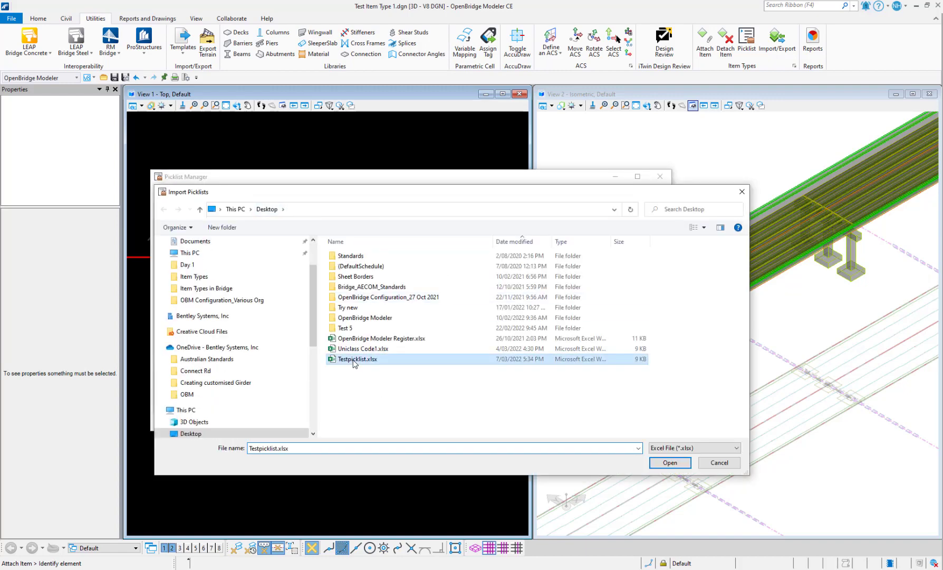
pyautogui.click(669, 462)
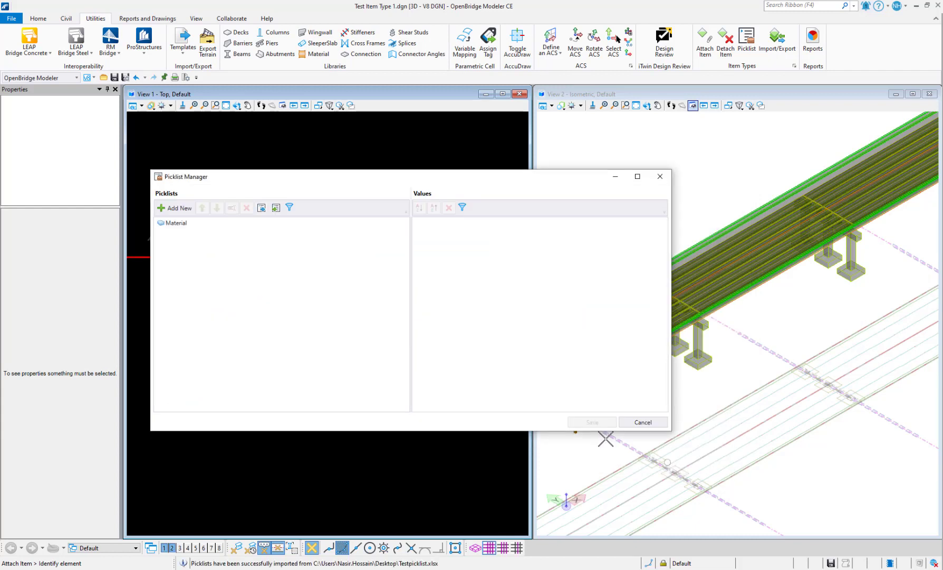
pyautogui.click(179, 224)
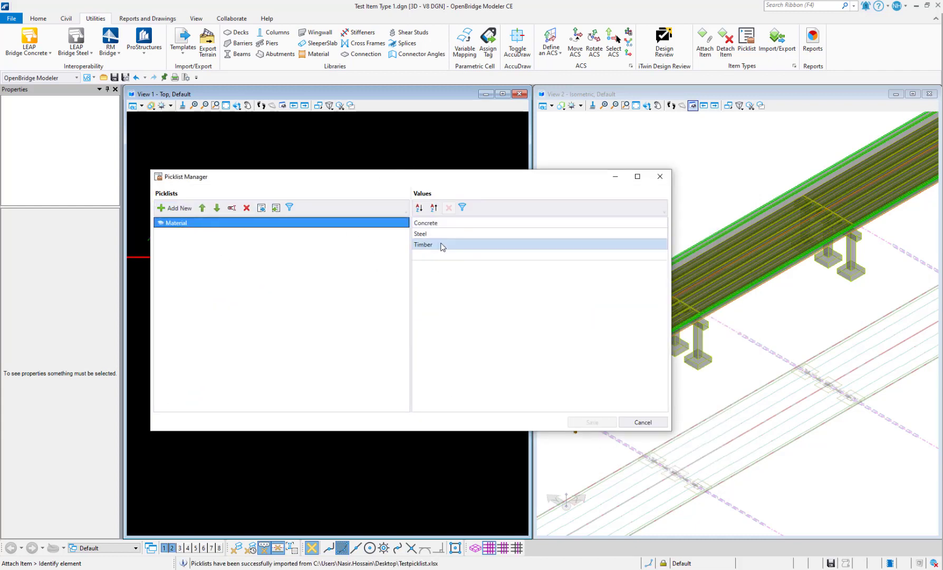
pyautogui.click(642, 422)
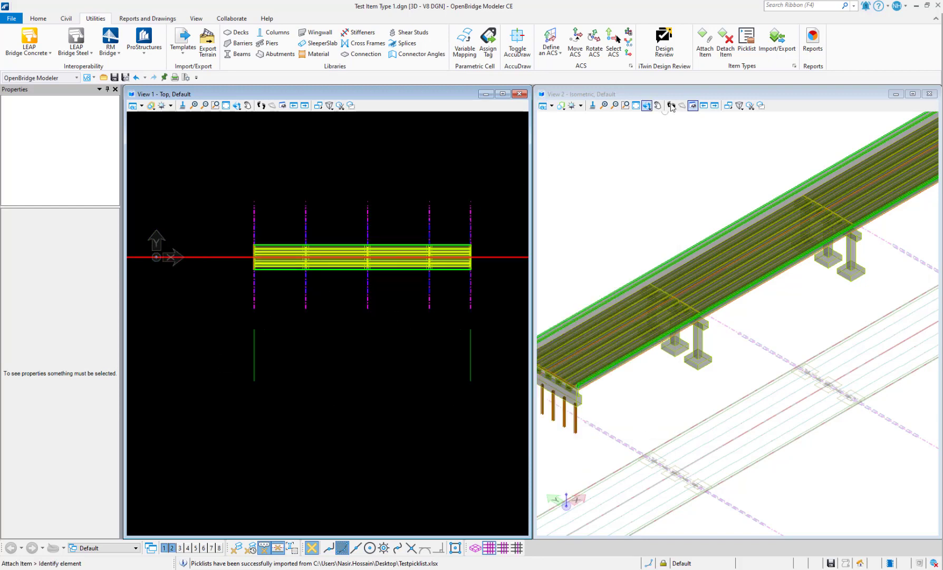
# Step: Open the item types, expand the Pier Cap item in the Pier1 library and inspect the Width property's picklist options
pyautogui.click(704, 53)
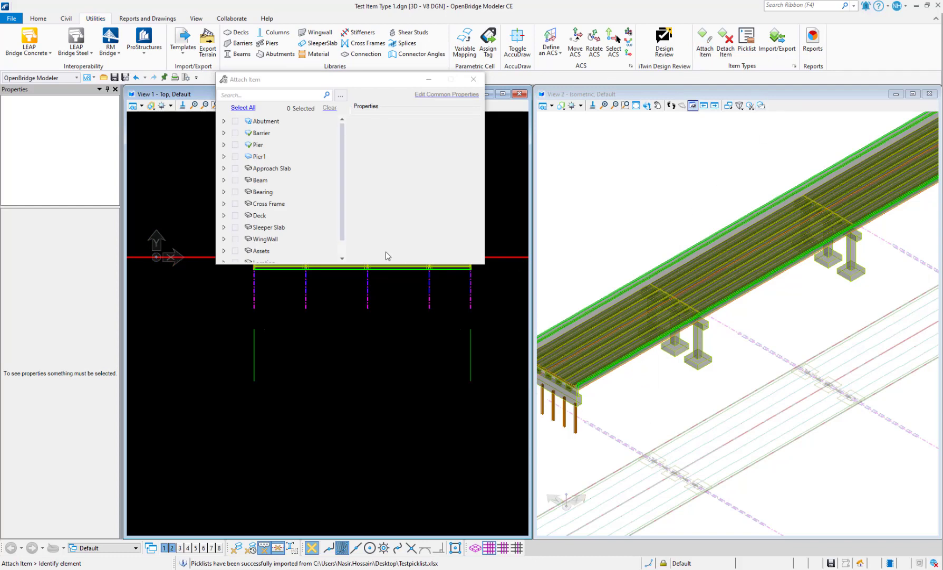
pyautogui.click(473, 79)
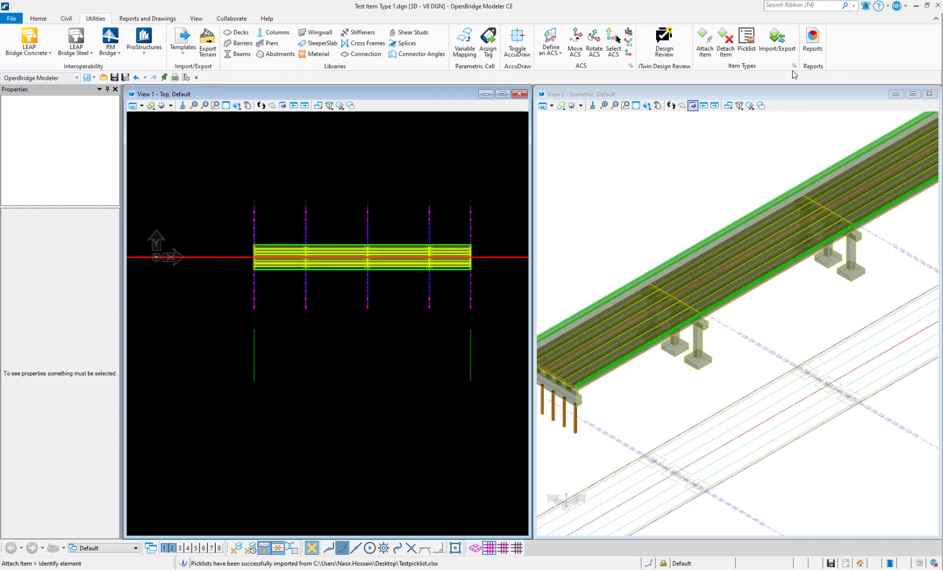
pyautogui.click(190, 202)
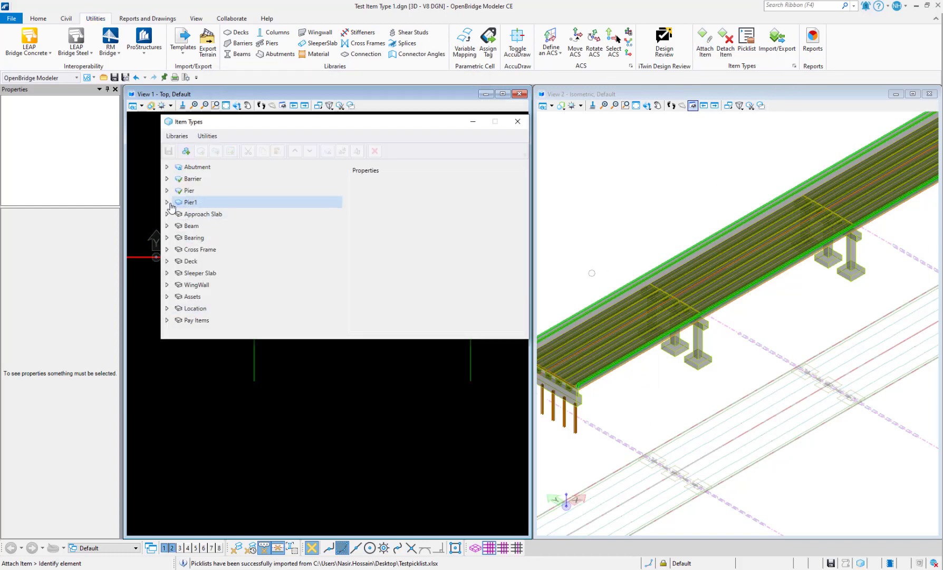
pyautogui.click(167, 202)
pyautogui.click(200, 225)
pyautogui.click(203, 214)
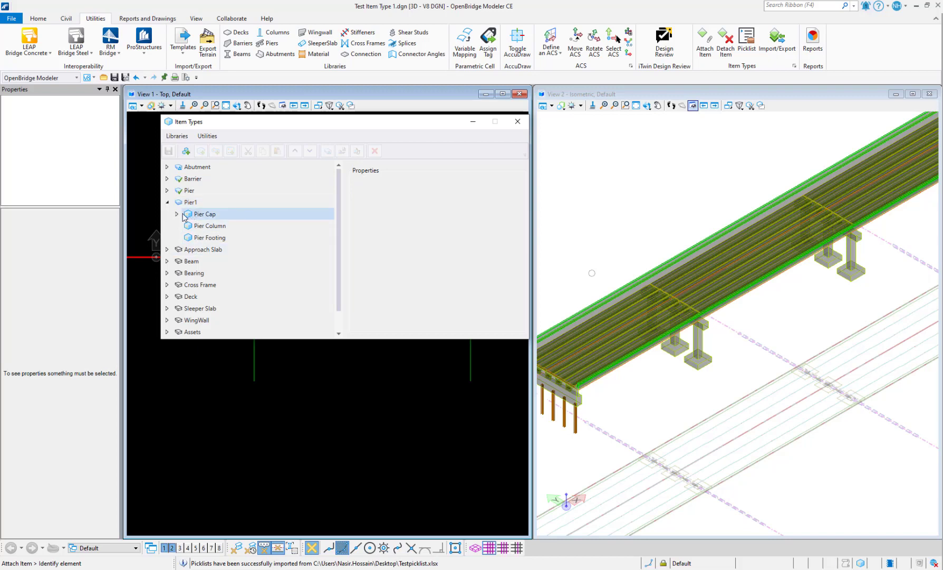
pyautogui.click(177, 214)
pyautogui.click(217, 227)
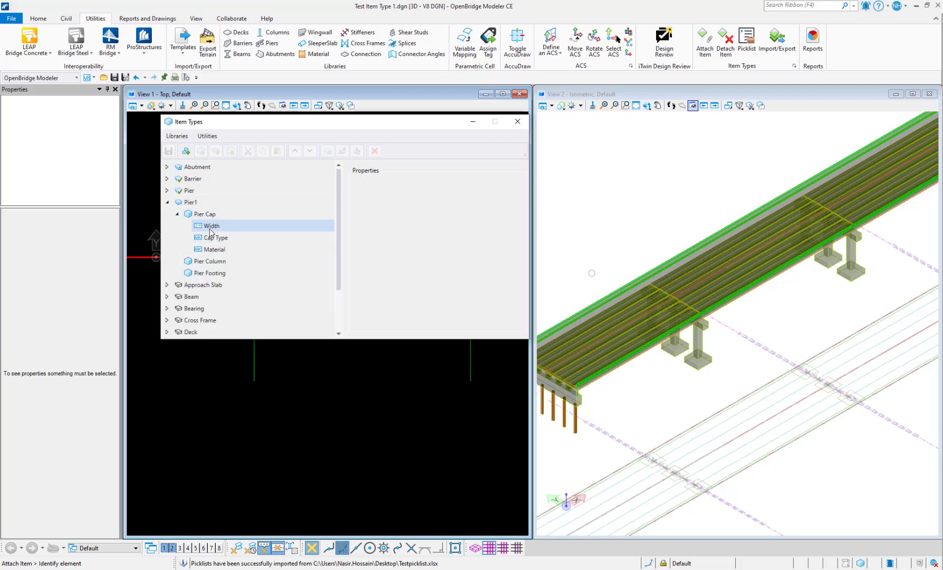
pyautogui.click(212, 227)
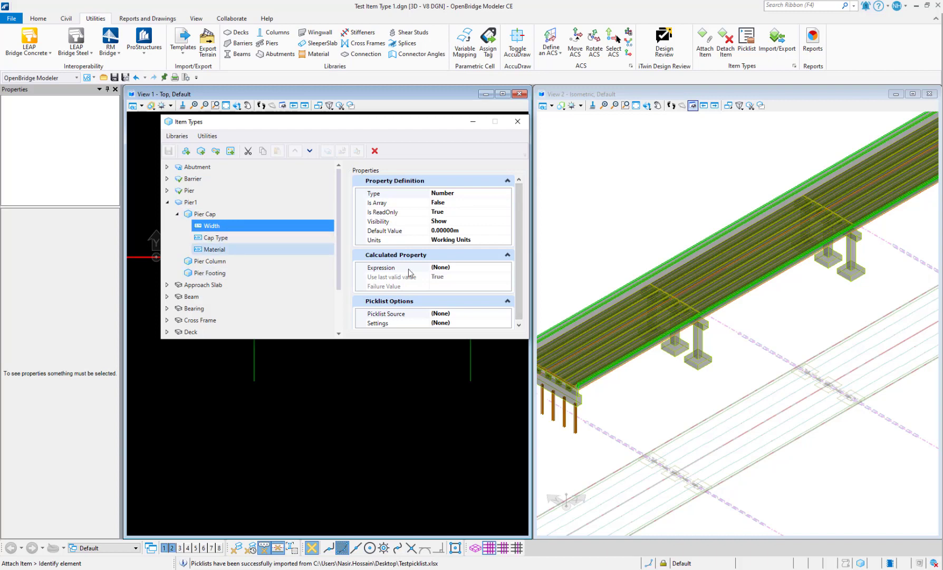
pyautogui.click(458, 312)
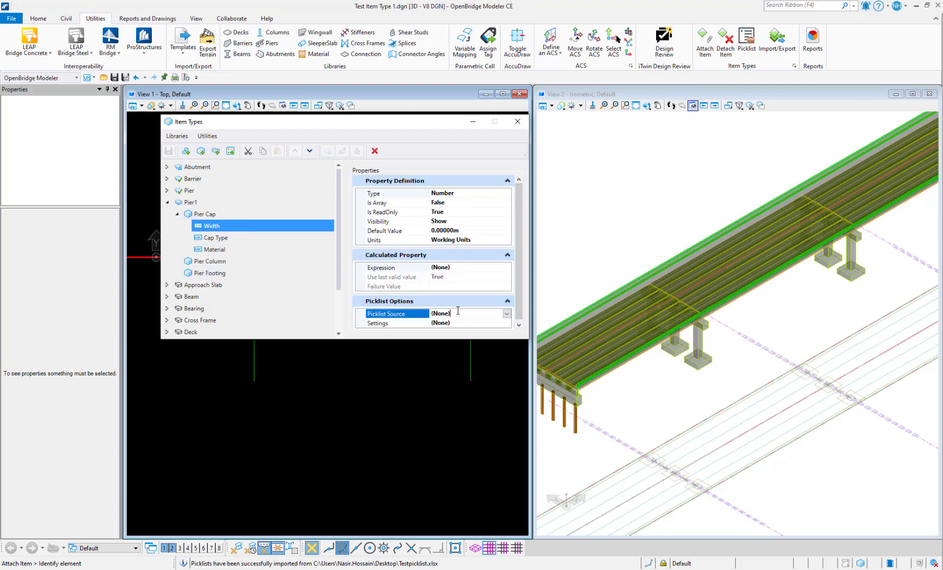
# Step: Set the picklist source of the Pier Cap's Material property to Dgn Files (*.dgn, *.dgnlib)
pyautogui.click(214, 249)
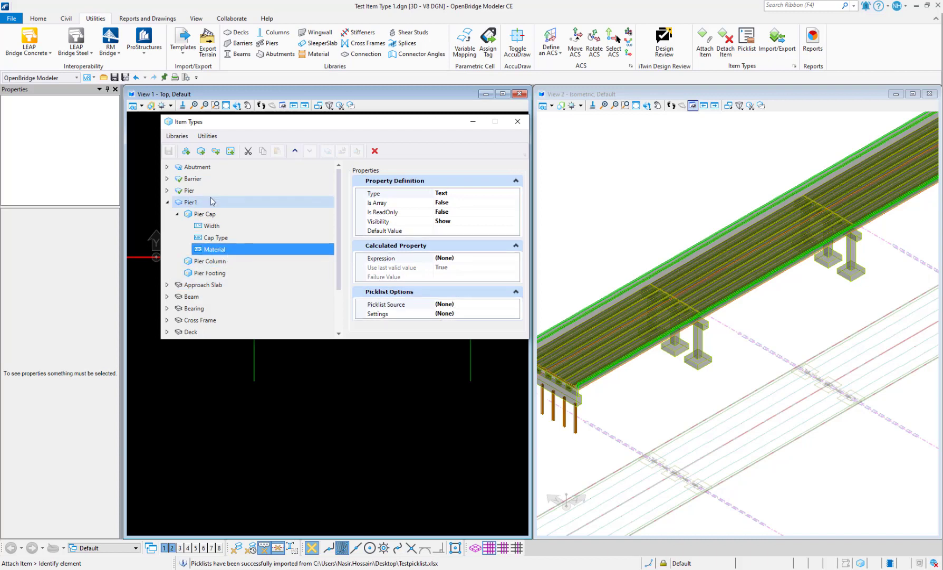
pyautogui.click(214, 250)
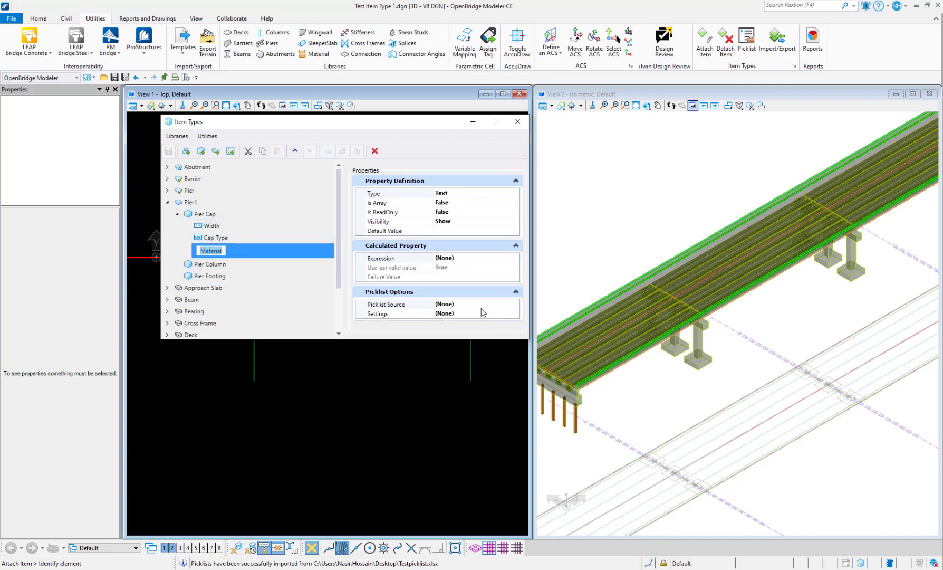
pyautogui.click(457, 313)
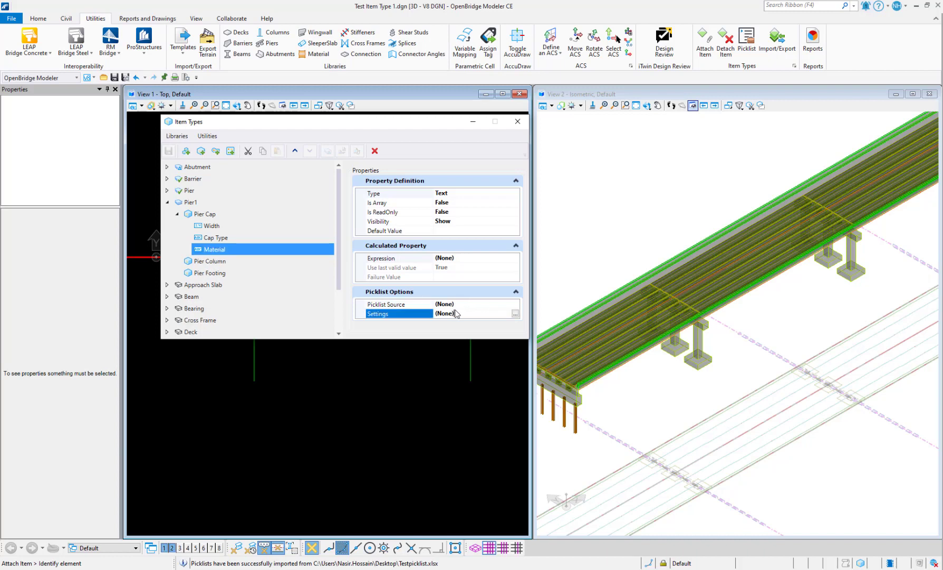
pyautogui.click(458, 305)
pyautogui.click(515, 306)
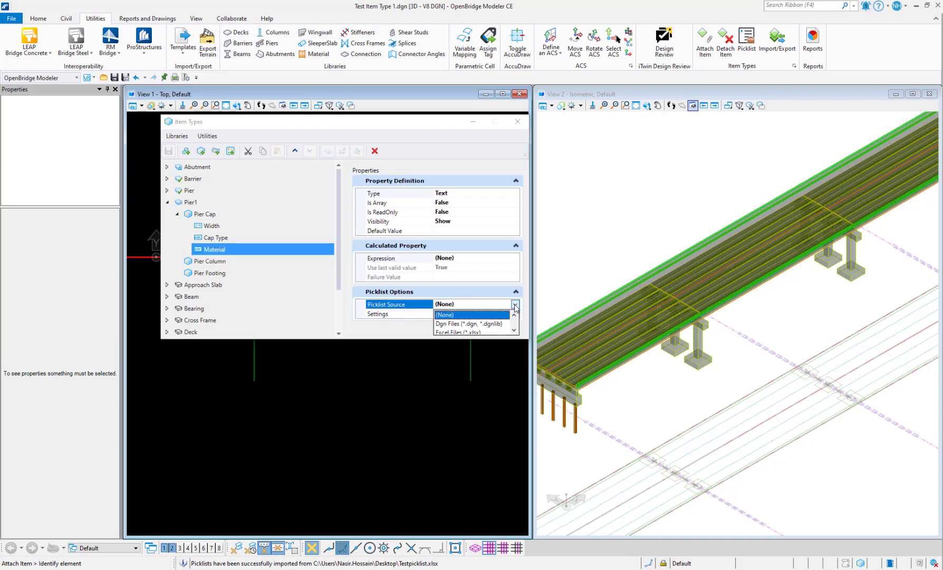
pyautogui.click(460, 323)
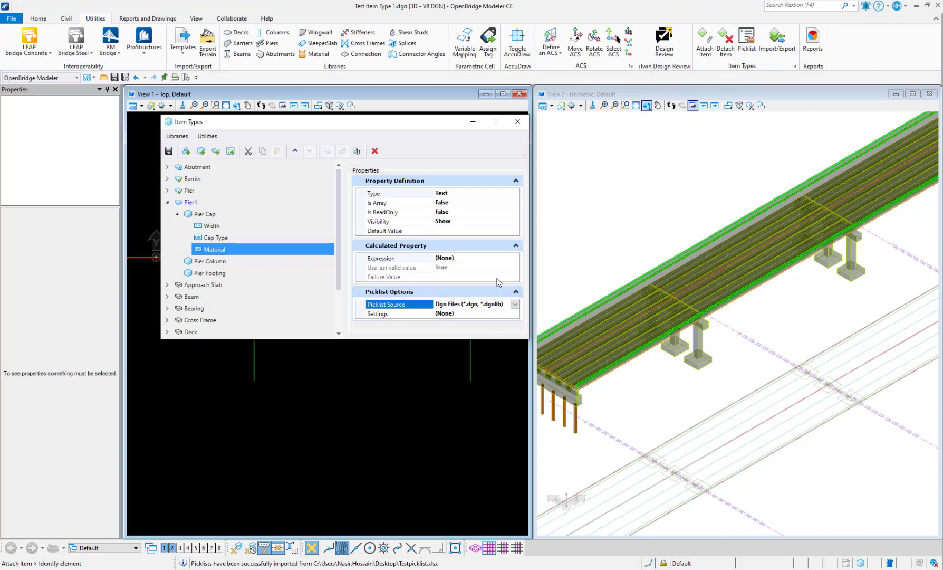
# Step: Assign the Material picklist in the Material property's picklist settings, save the Pier1 library and close the item types
pyautogui.click(499, 315)
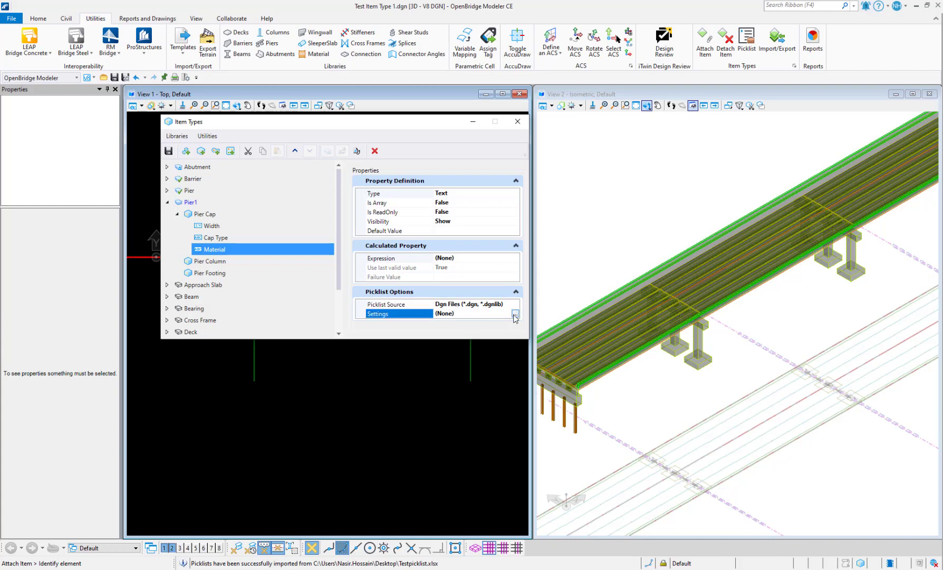
pyautogui.click(515, 315)
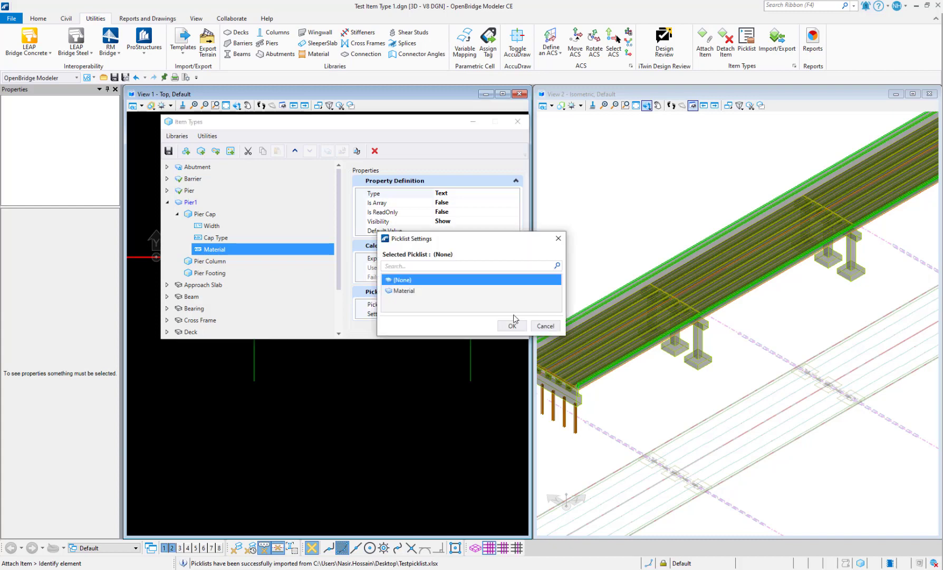
pyautogui.click(409, 292)
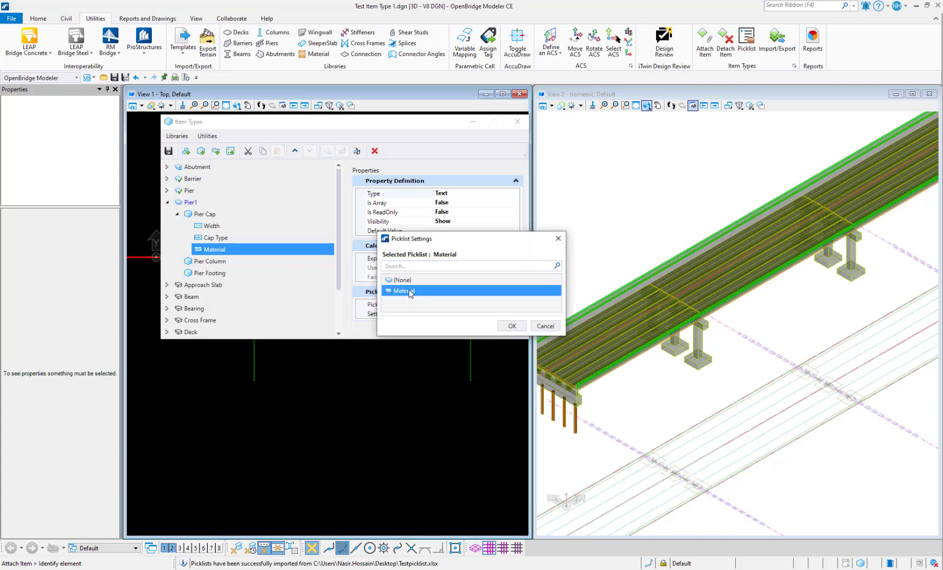
pyautogui.click(512, 326)
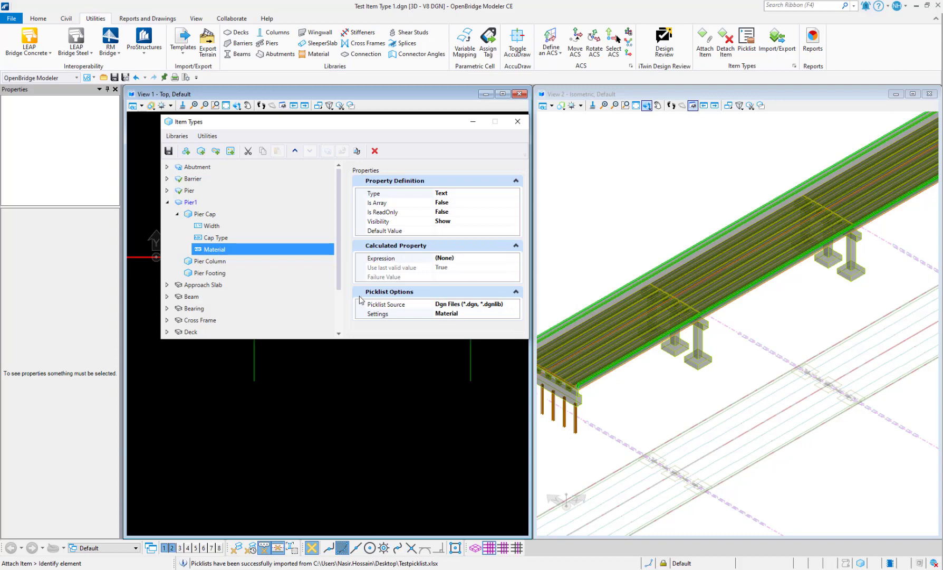
pyautogui.click(169, 152)
pyautogui.click(516, 122)
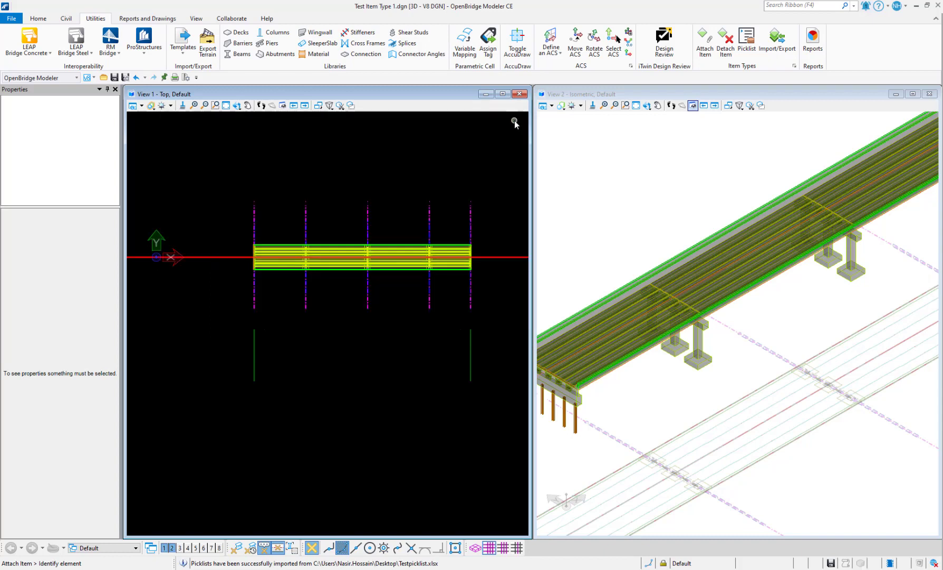
# Step: Select the Pier1 element nearest the abutment in the isometric view and inspect its Material property group
pyautogui.click(38, 18)
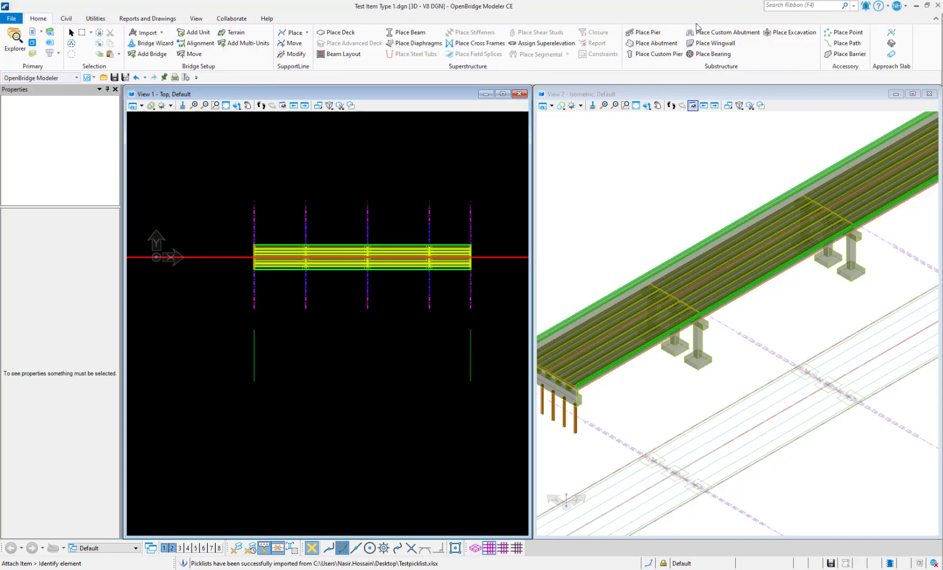
pyautogui.click(104, 19)
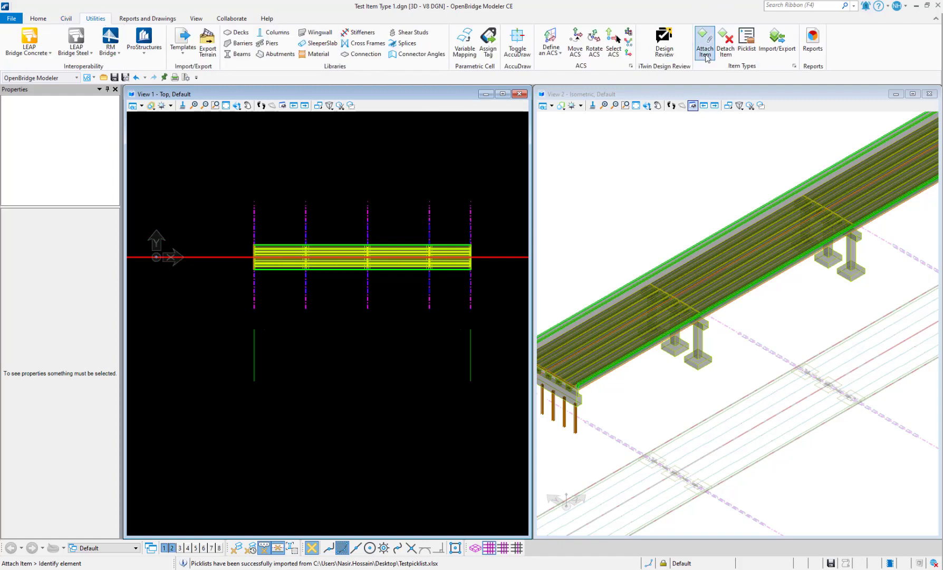
pyautogui.click(42, 20)
pyautogui.click(70, 33)
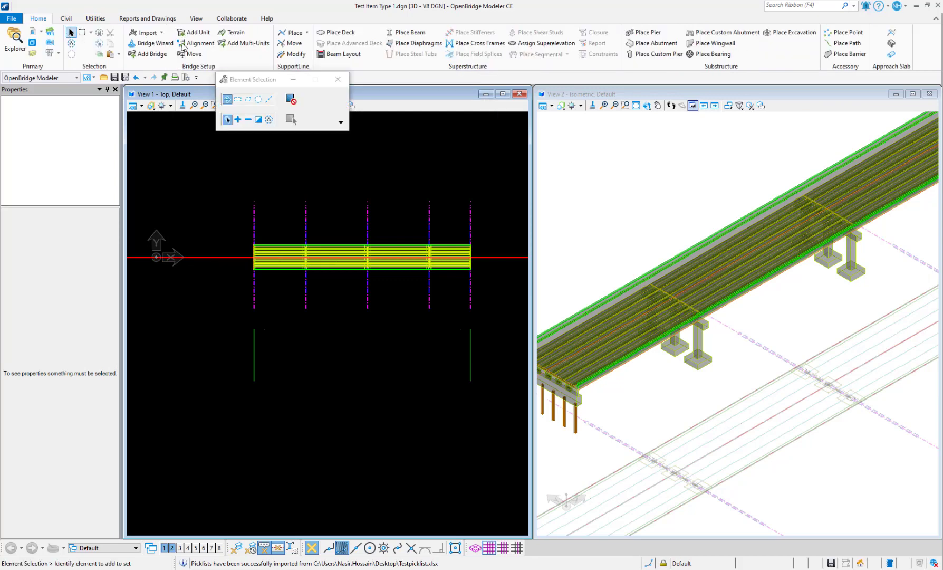
pyautogui.click(697, 344)
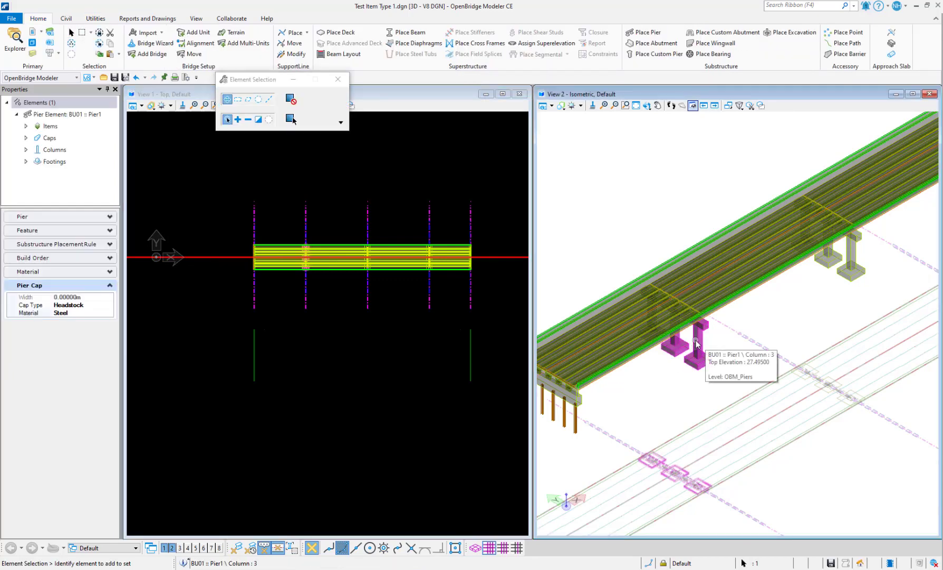
pyautogui.click(109, 271)
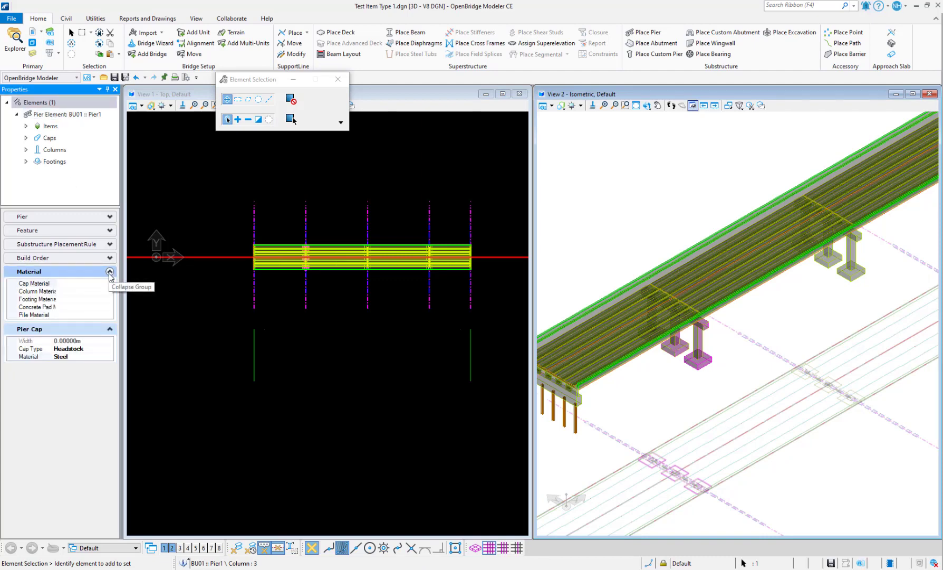
pyautogui.click(109, 272)
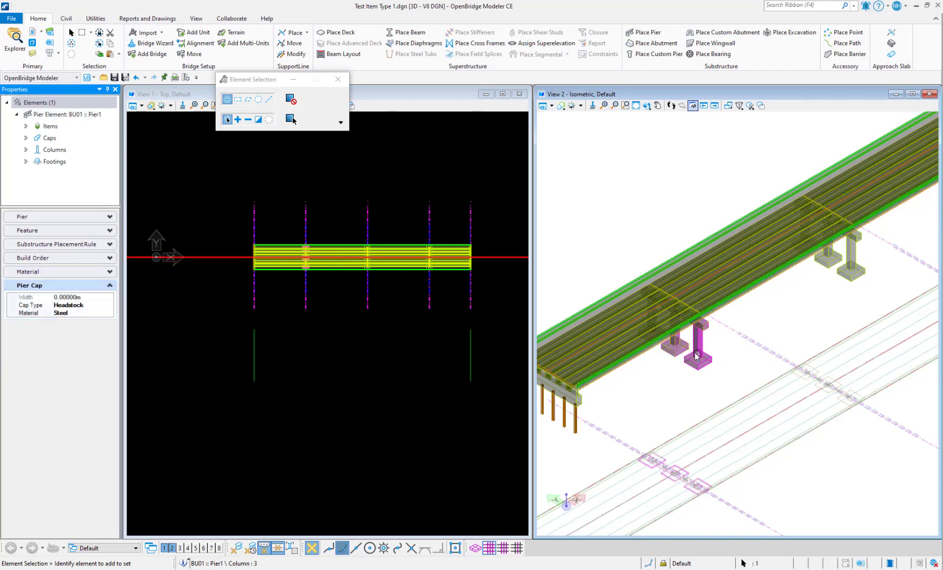
# Step: Reselect the pier by its cap and examine the picklist choices offered for the Pier Cap's Material property
pyautogui.click(696, 356)
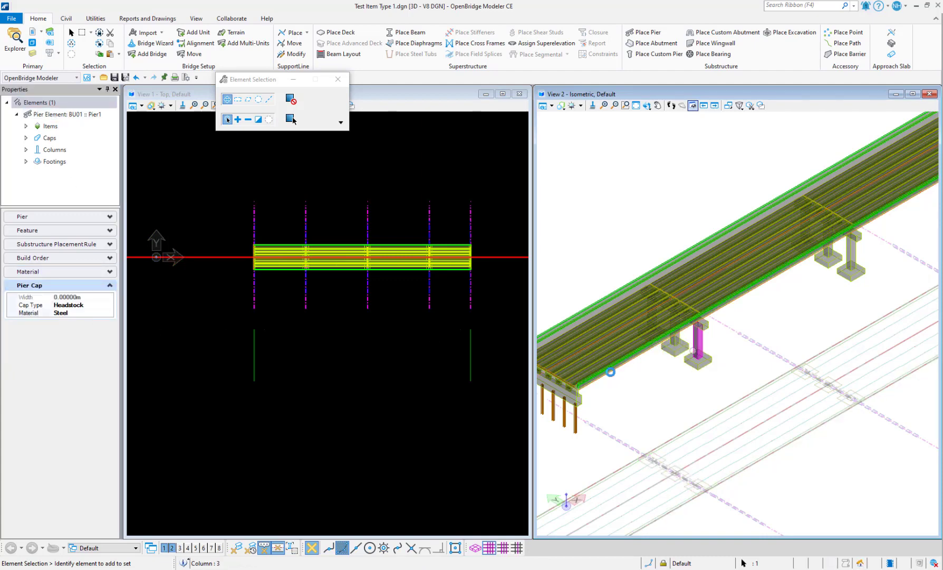
pyautogui.click(702, 328)
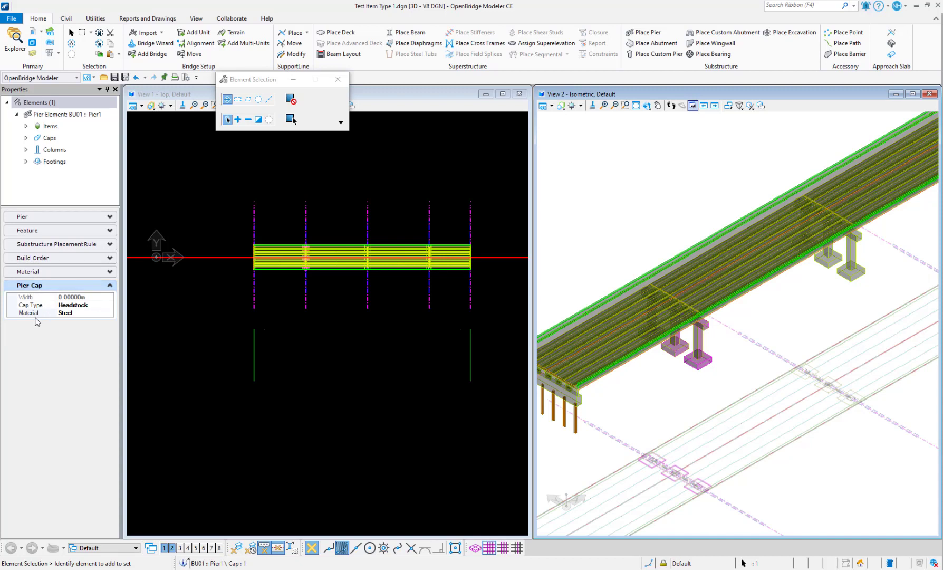
pyautogui.click(82, 314)
pyautogui.click(109, 313)
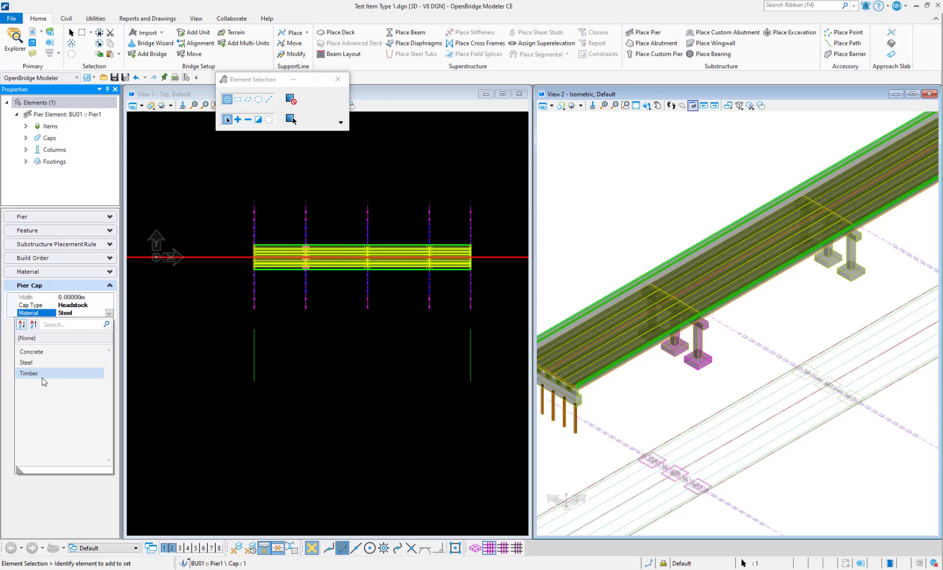
pyautogui.click(63, 517)
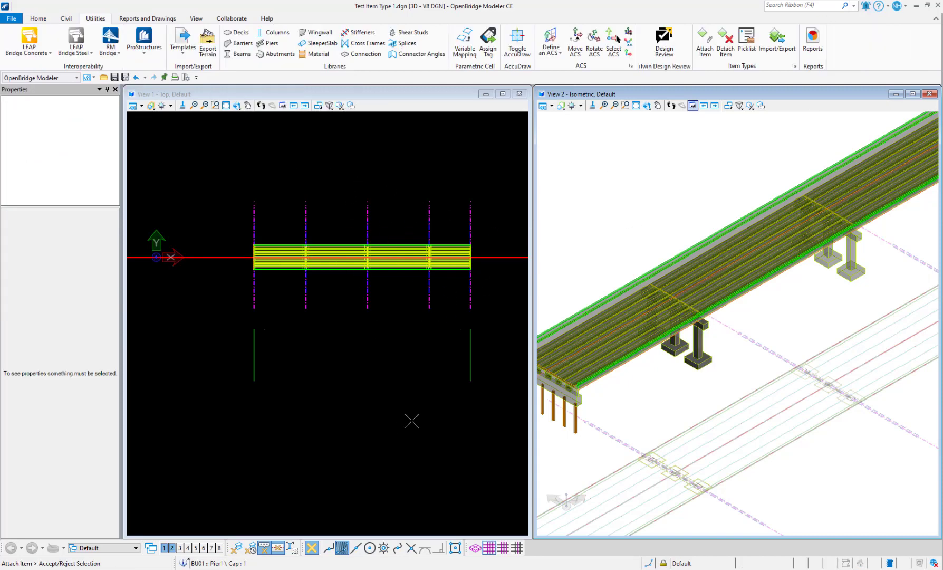
# Step: Leave the Attach Item command, reopen the item types and display the Material property definition under Pier1's Pier Cap
pyautogui.click(38, 18)
pyautogui.click(71, 33)
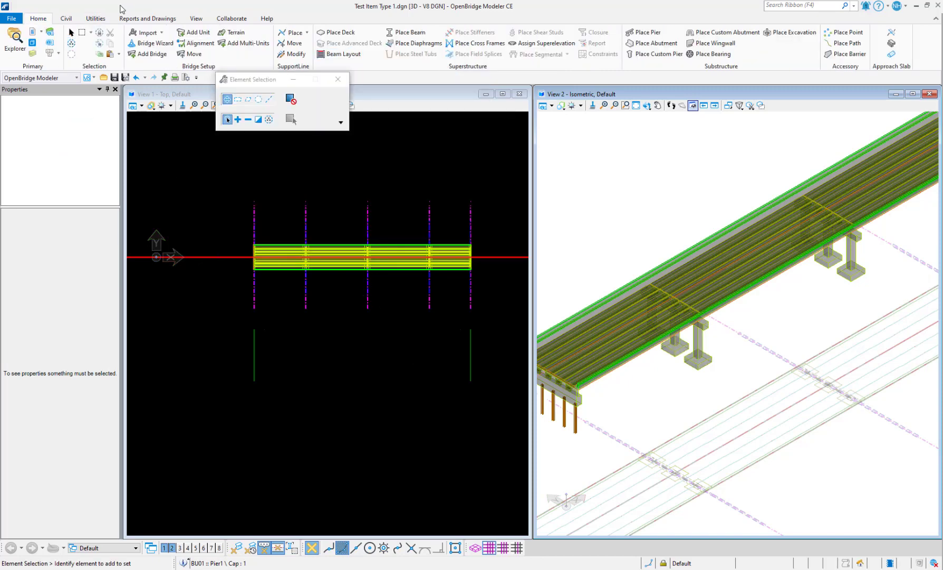
pyautogui.click(104, 19)
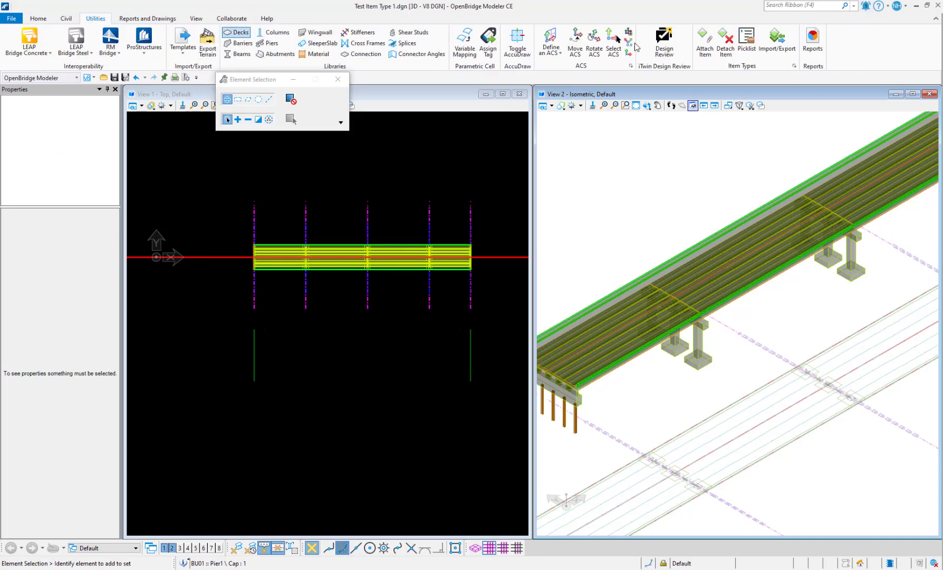
pyautogui.click(795, 70)
pyautogui.click(190, 202)
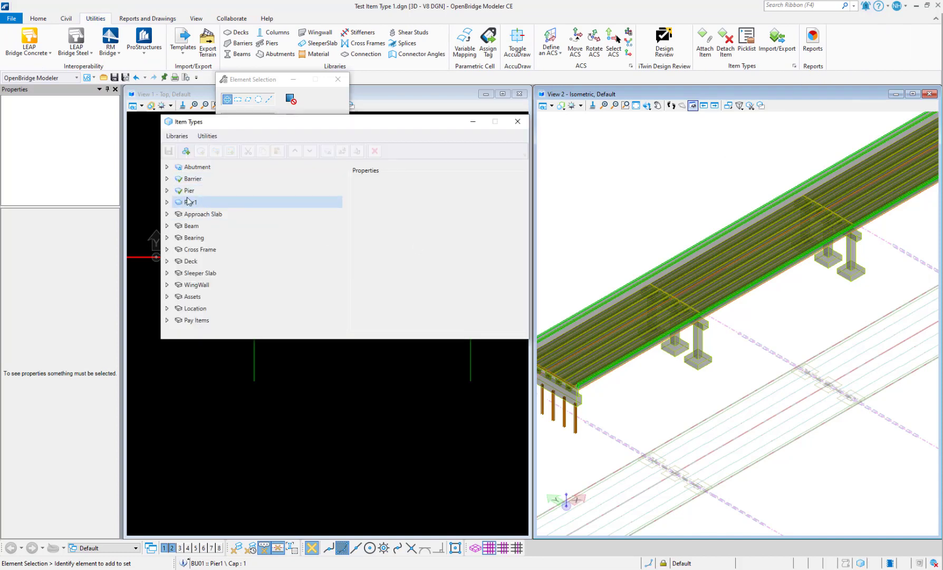
pyautogui.click(166, 202)
pyautogui.click(185, 215)
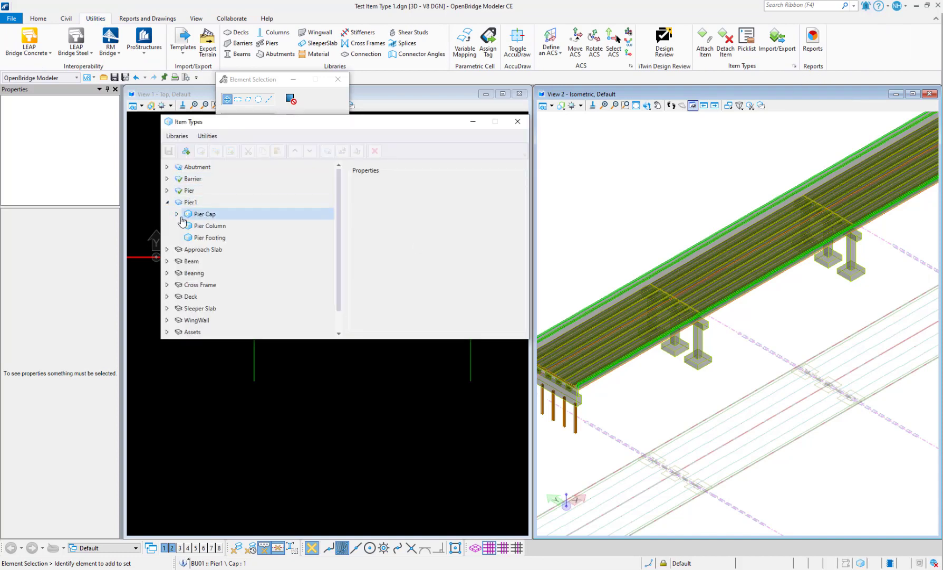
pyautogui.click(176, 213)
pyautogui.click(204, 226)
pyautogui.click(209, 238)
pyautogui.click(213, 249)
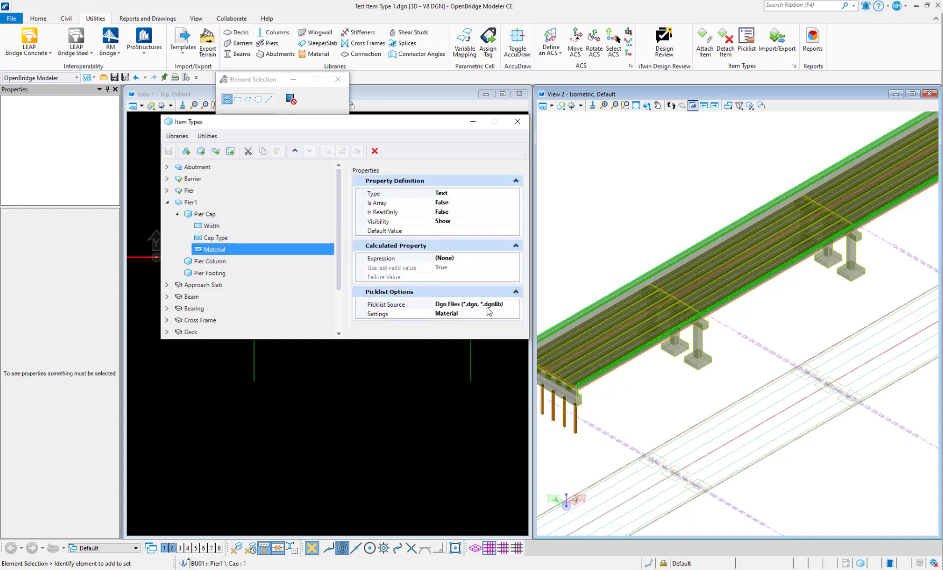
# Step: Examine the picklist source types available for the Material property, keeping the current source
pyautogui.click(492, 307)
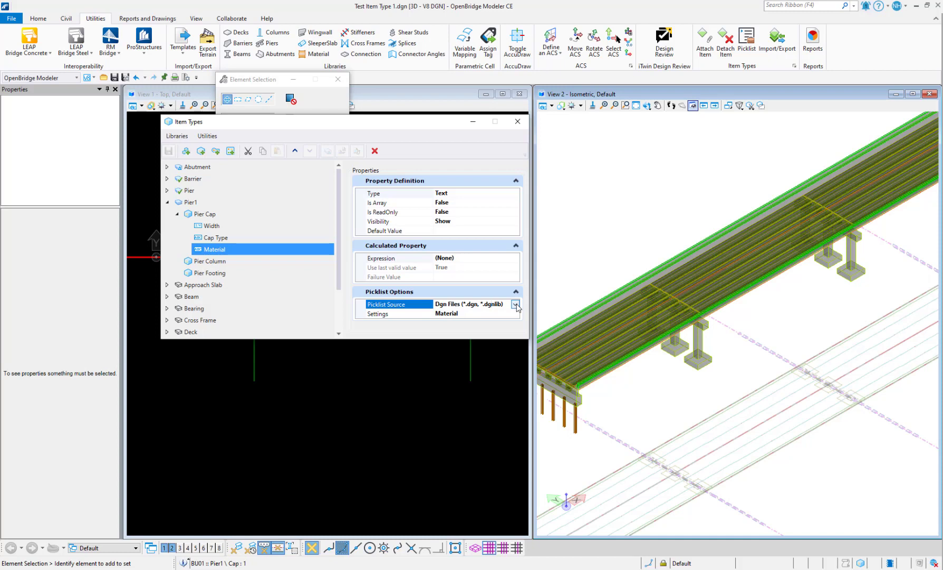
pyautogui.click(516, 305)
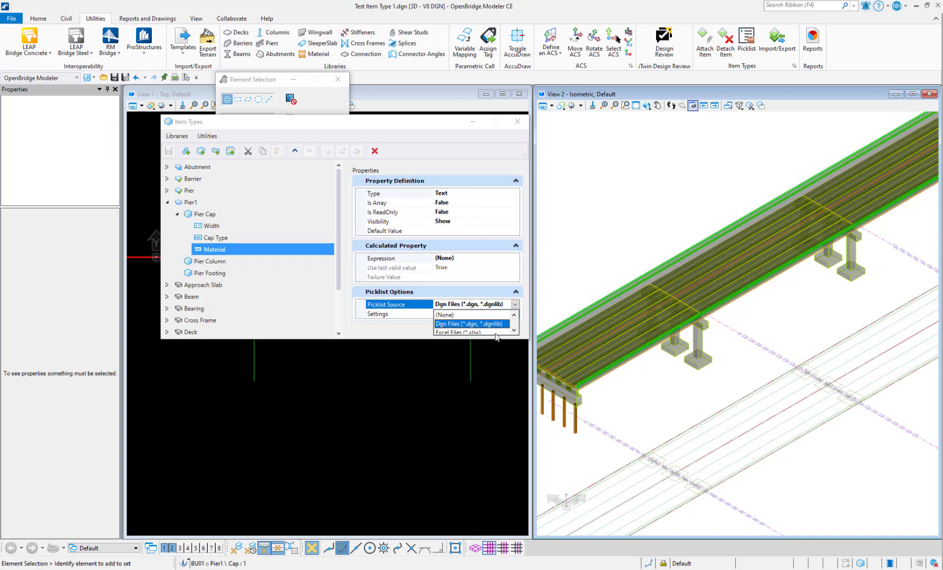
pyautogui.click(415, 332)
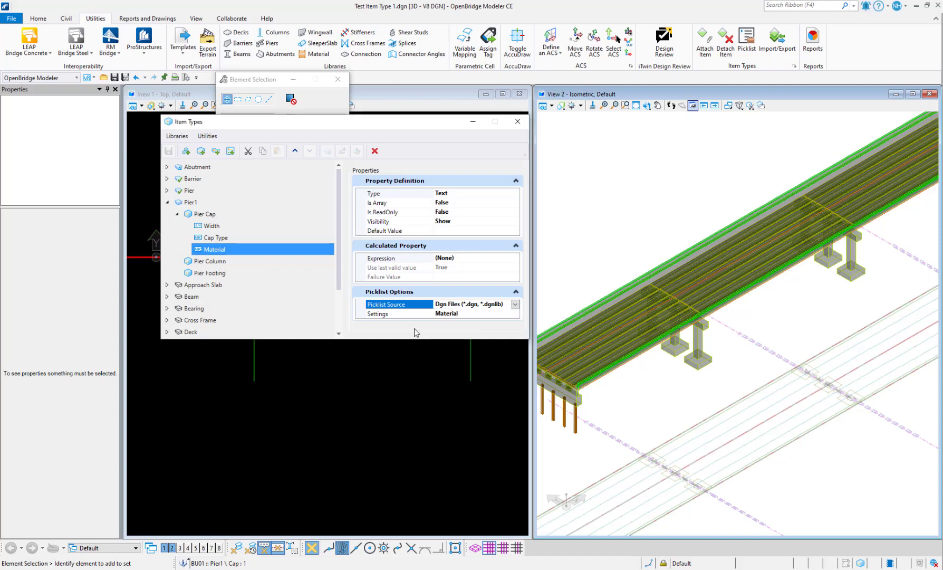